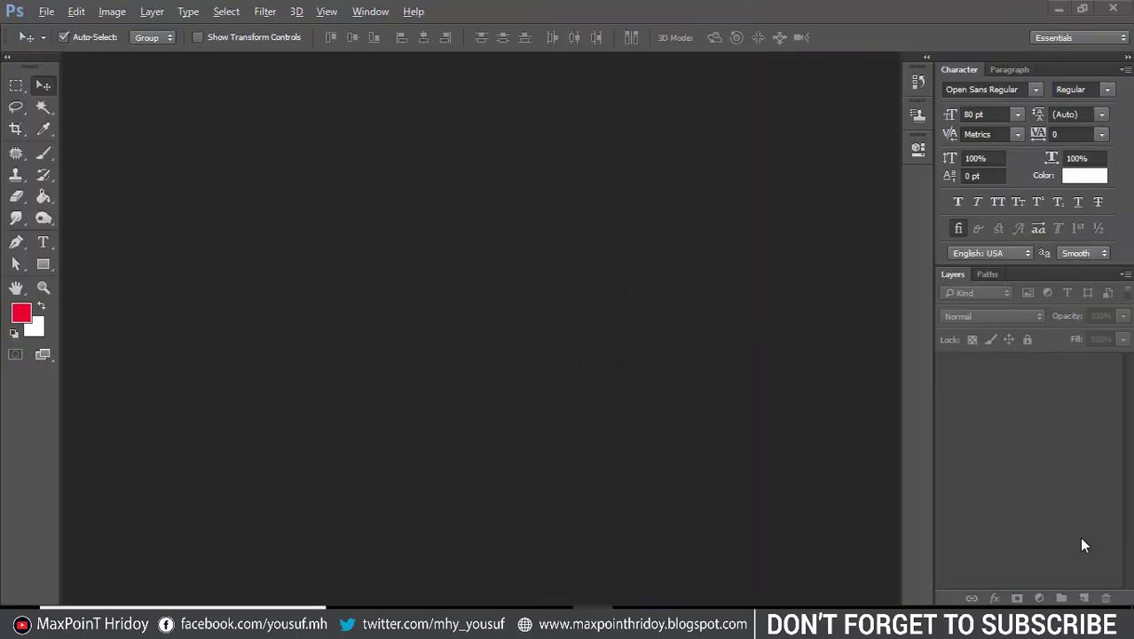
Create a new document named "Sign Up Sreen Design", 750 × 1334 pixels, at 72 pixels/inch in RGB Color with a white background.
{"action": "left_click", "coordinate": [47, 11]}
{"action": "left_click", "coordinate": [58, 31]}
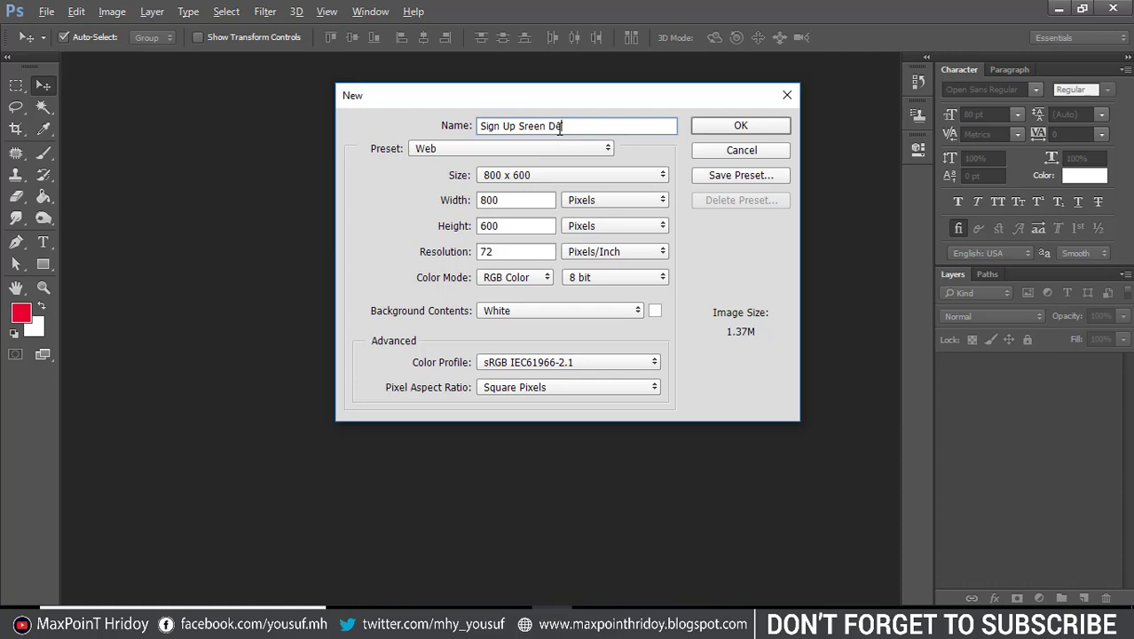
{"action": "left_click", "coordinate": [573, 201]}
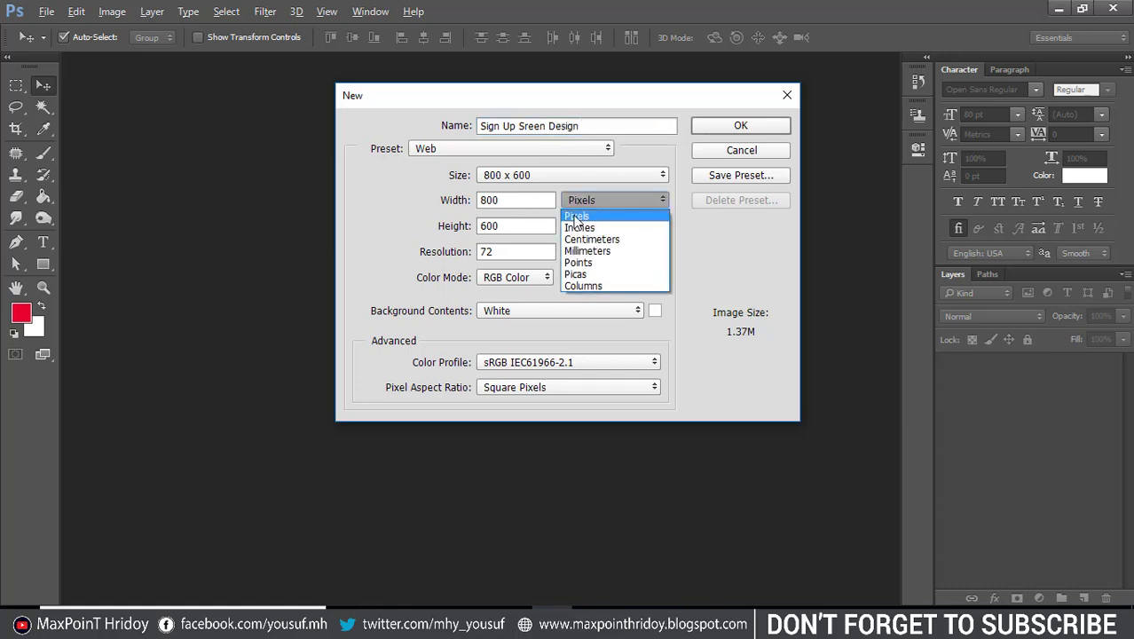
{"action": "left_click", "coordinate": [578, 222]}
{"action": "type", "text": "750"}
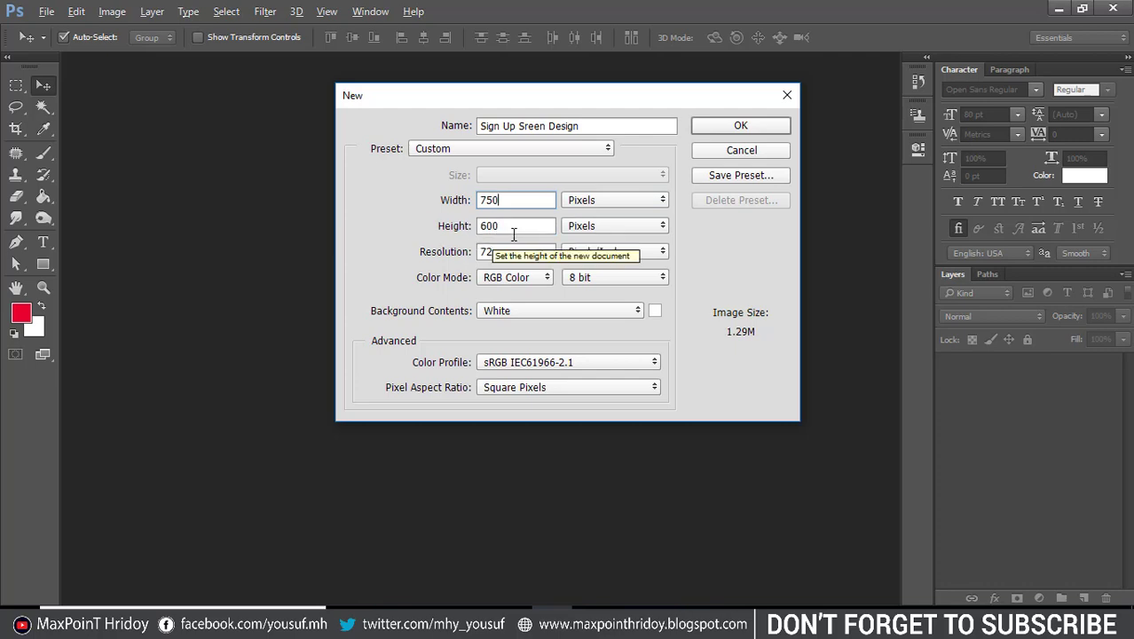
{"action": "key", "text": "Tab"}
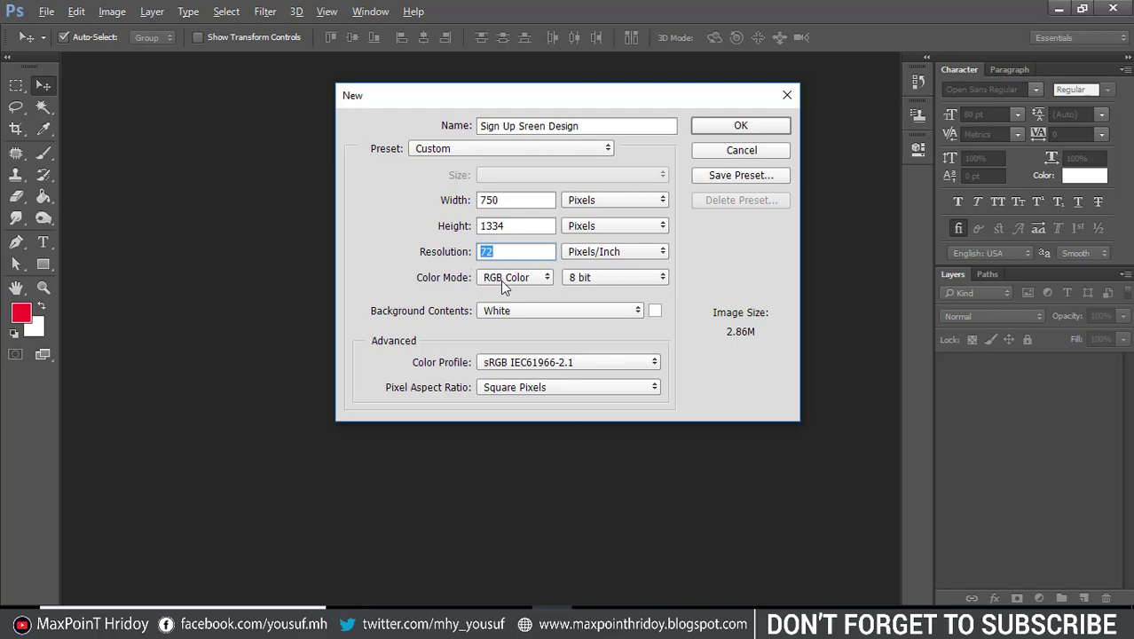
{"action": "left_click", "coordinate": [731, 126]}
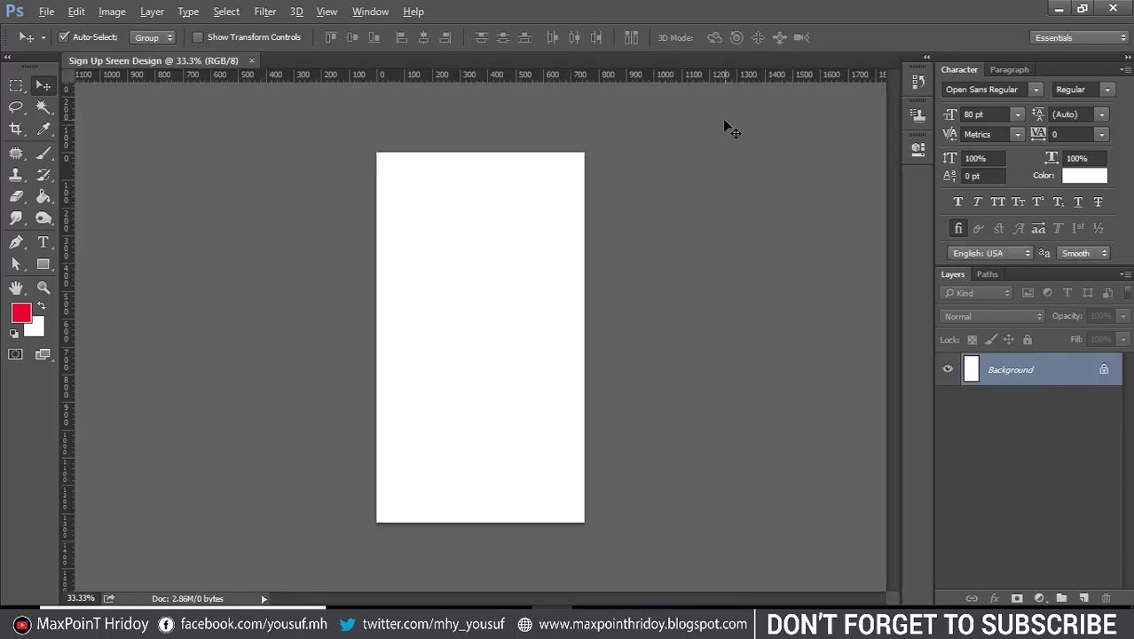
Create a 70 × 1334 px rectangle shape on the canvas and fill it with pink.
{"action": "left_click", "coordinate": [41, 265]}
{"action": "left_click", "coordinate": [401, 262]}
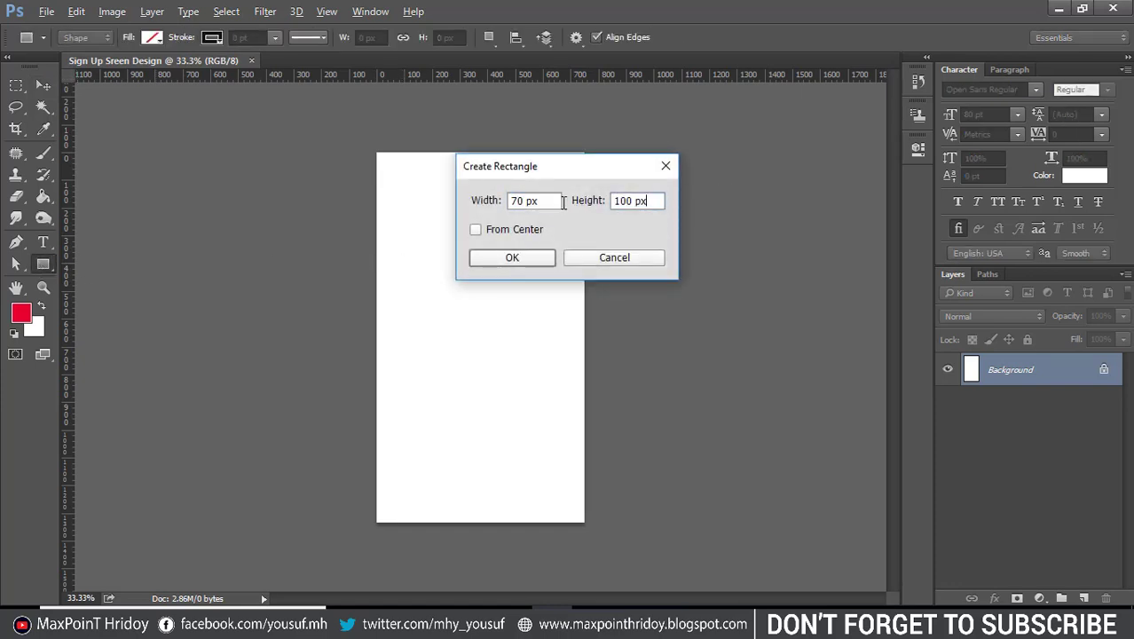
{"action": "left_click", "coordinate": [506, 258]}
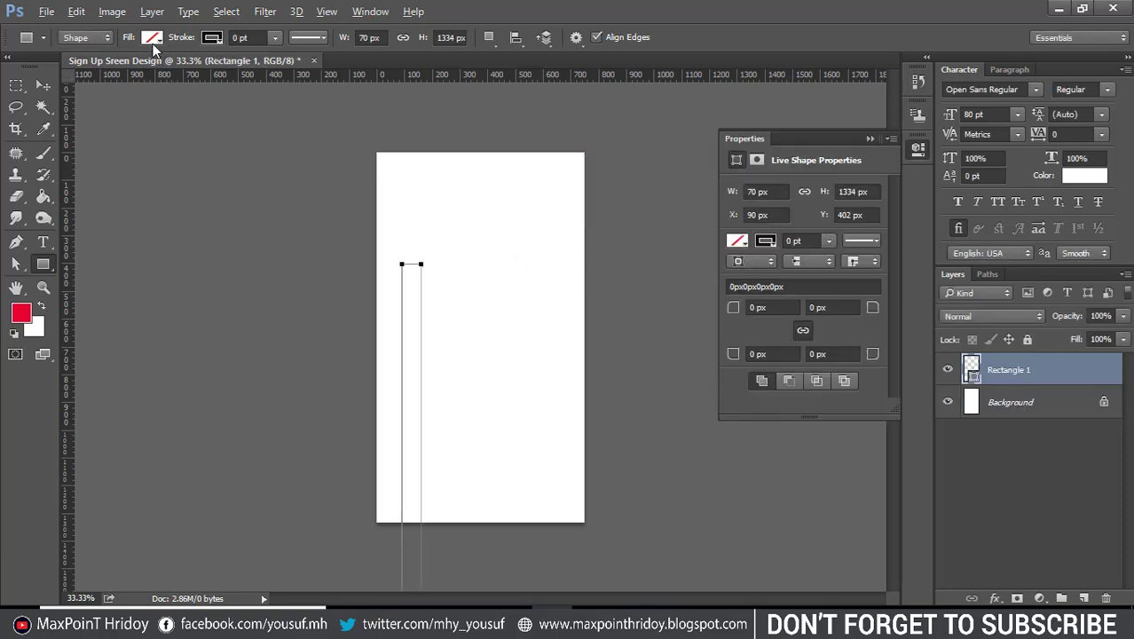
{"action": "left_click", "coordinate": [153, 39]}
{"action": "left_click", "coordinate": [122, 145]}
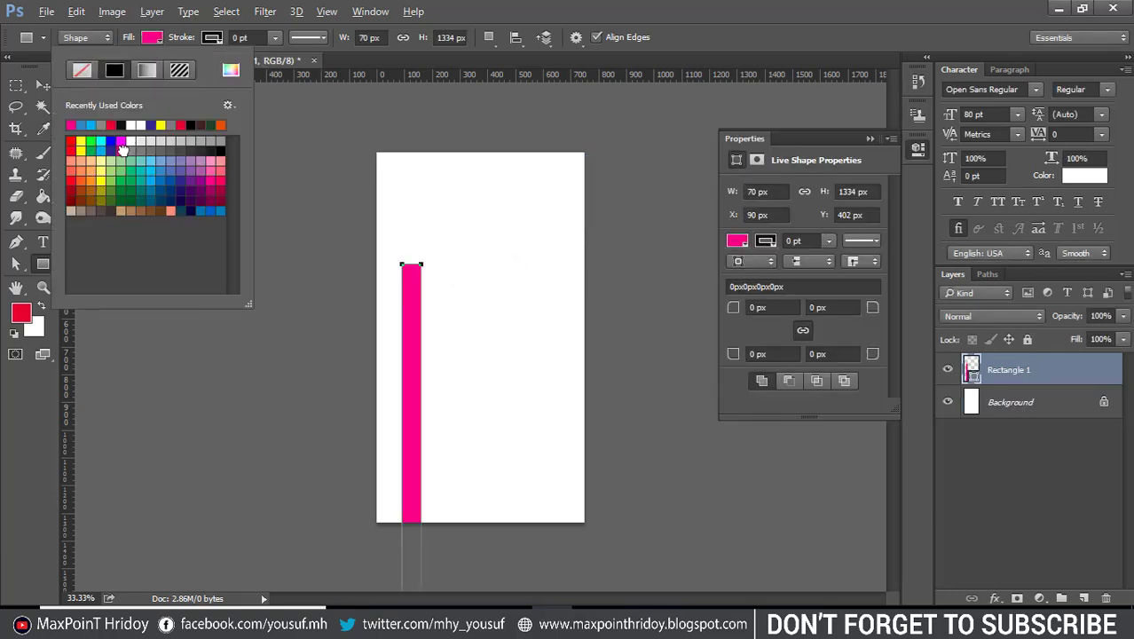
Align the pink rectangle to the canvas's left and then right edge, placing a vertical guide along its inner side each time.
{"action": "left_click", "coordinate": [41, 88]}
{"action": "left_click", "coordinate": [40, 88]}
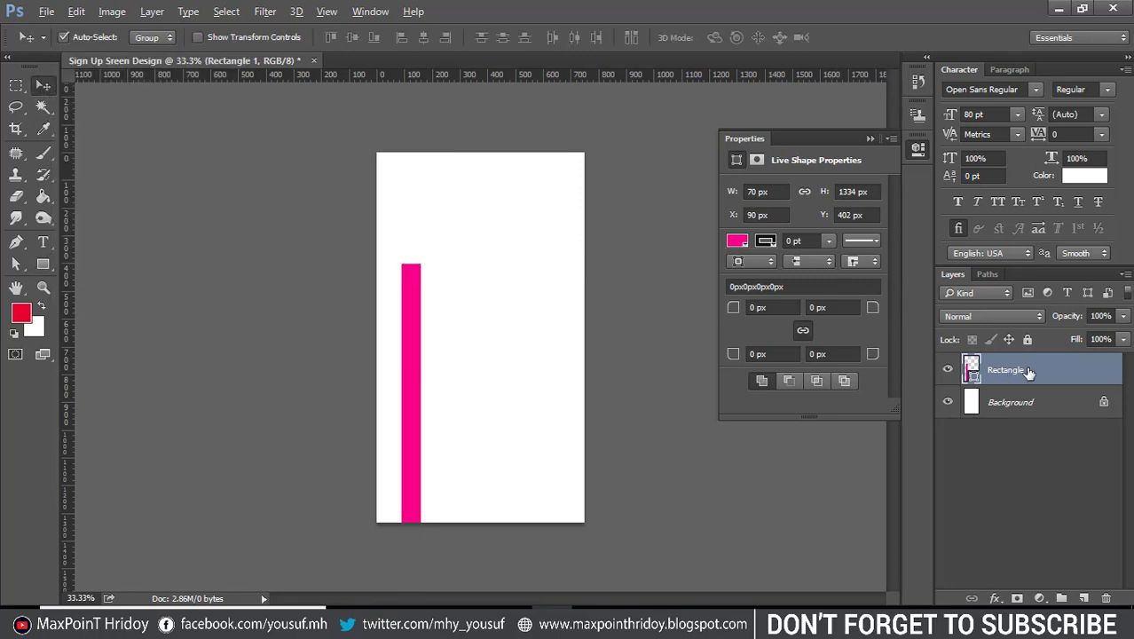
{"action": "left_click", "coordinate": [1011, 402], "text": "shift"}
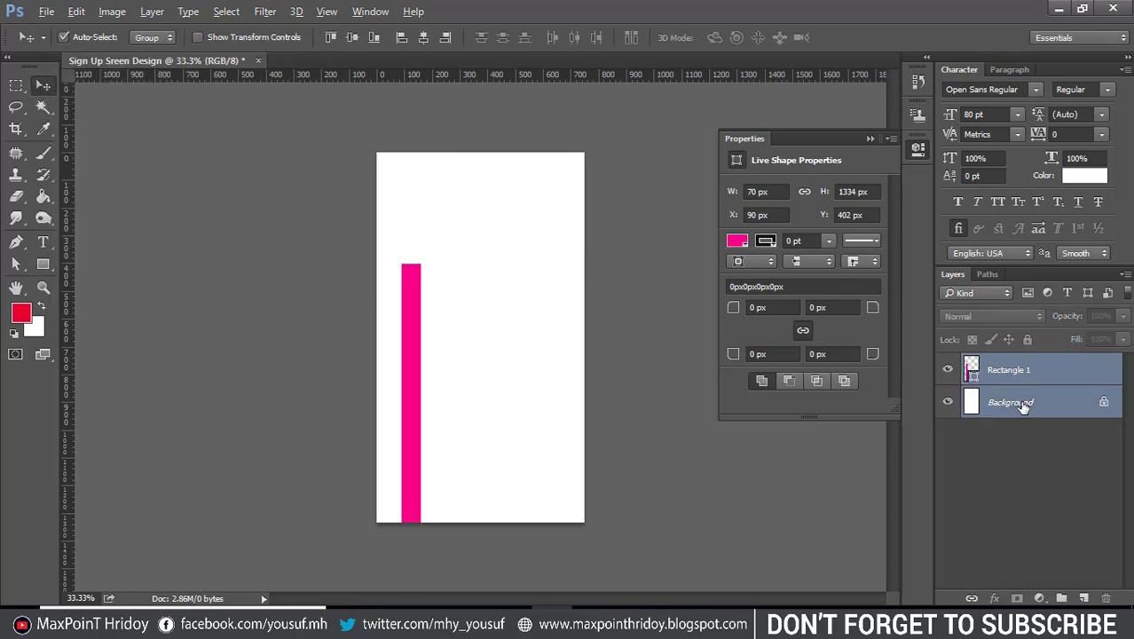
{"action": "left_click", "coordinate": [401, 37]}
{"action": "left_click_drag", "start_coordinate": [481, 324], "coordinate": [503, 338]}
{"action": "left_click_drag", "start_coordinate": [69, 362], "coordinate": [364, 364]}
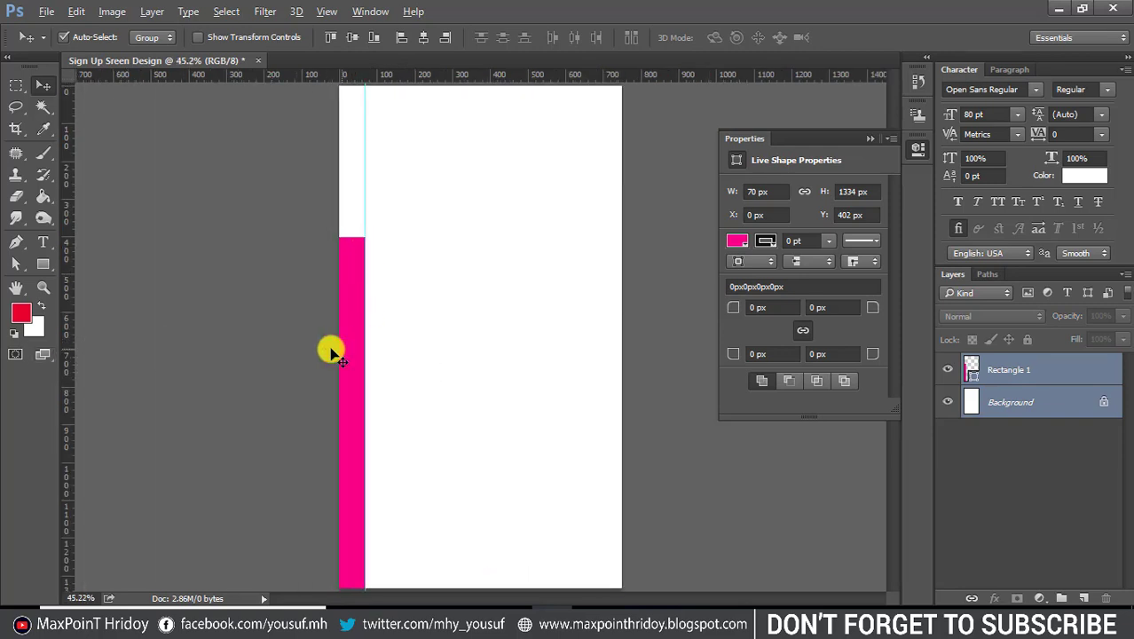
{"action": "left_click", "coordinate": [444, 37]}
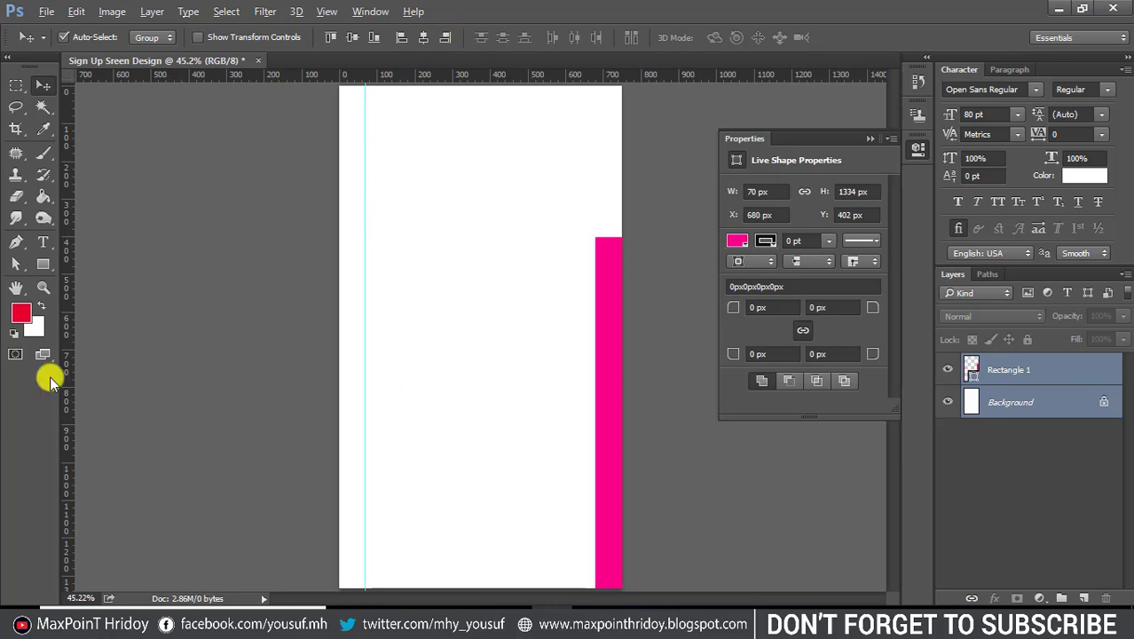
{"action": "left_click_drag", "start_coordinate": [74, 388], "coordinate": [596, 250]}
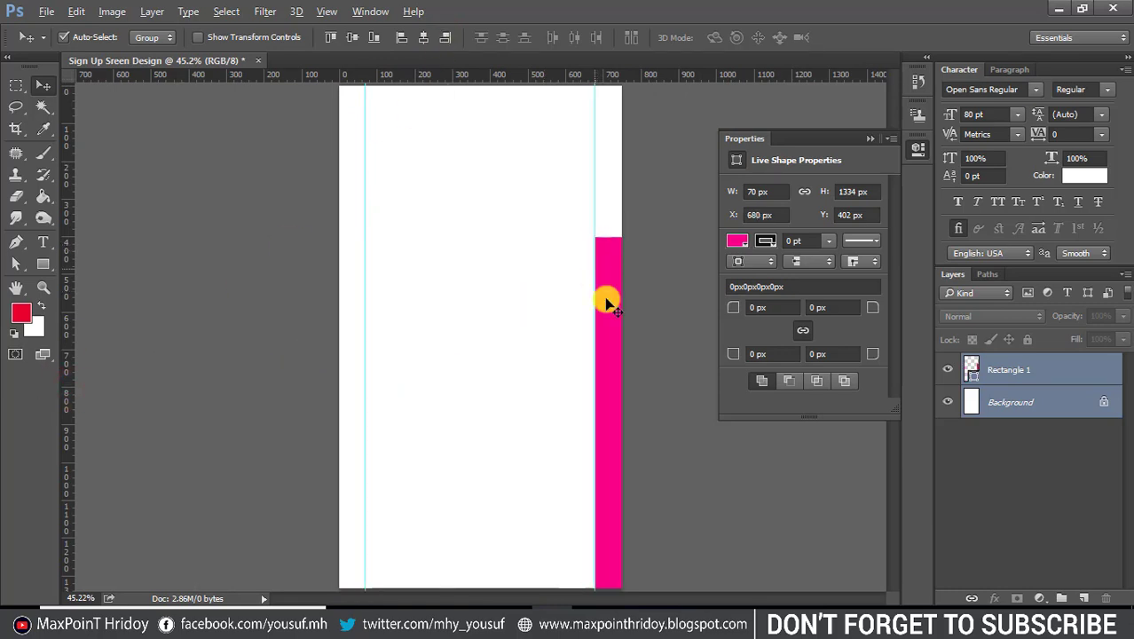
Delete the pink rectangle and create a 750 × 50 px rectangle filled with light blue in its place.
{"action": "left_click", "coordinate": [1031, 371]}
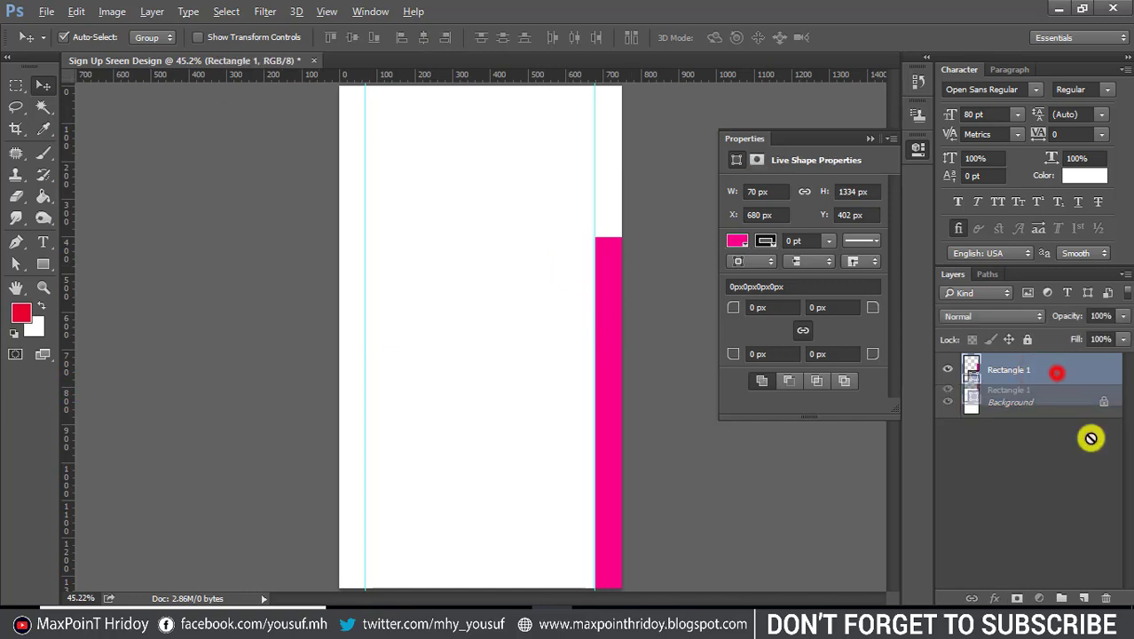
{"action": "left_click", "coordinate": [1106, 597]}
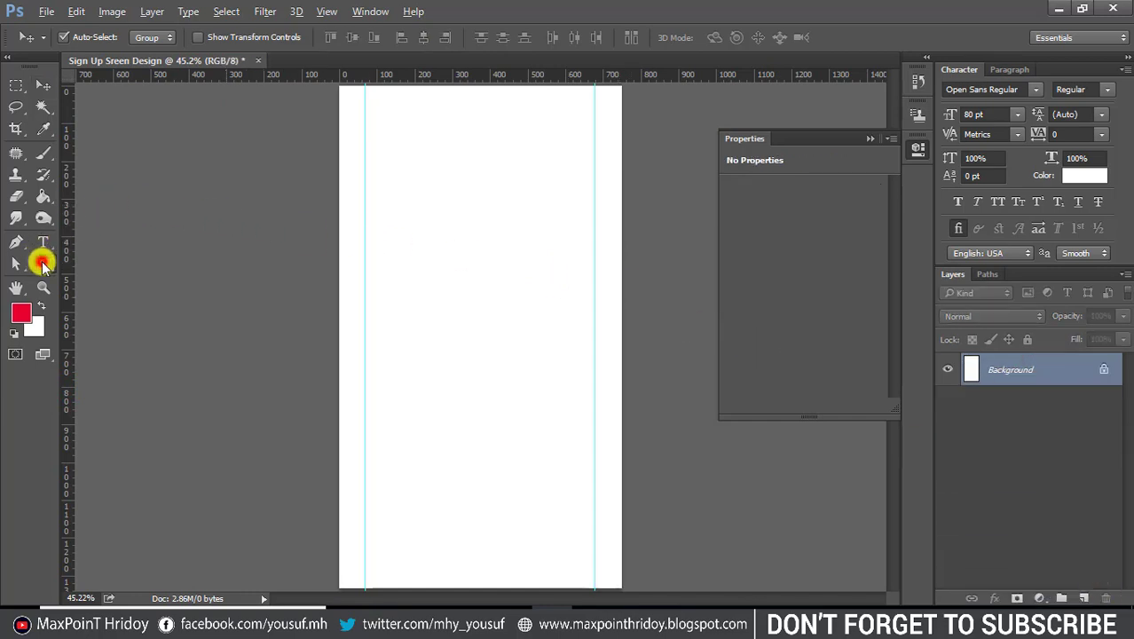
{"action": "left_click", "coordinate": [43, 263]}
{"action": "left_click", "coordinate": [441, 238]}
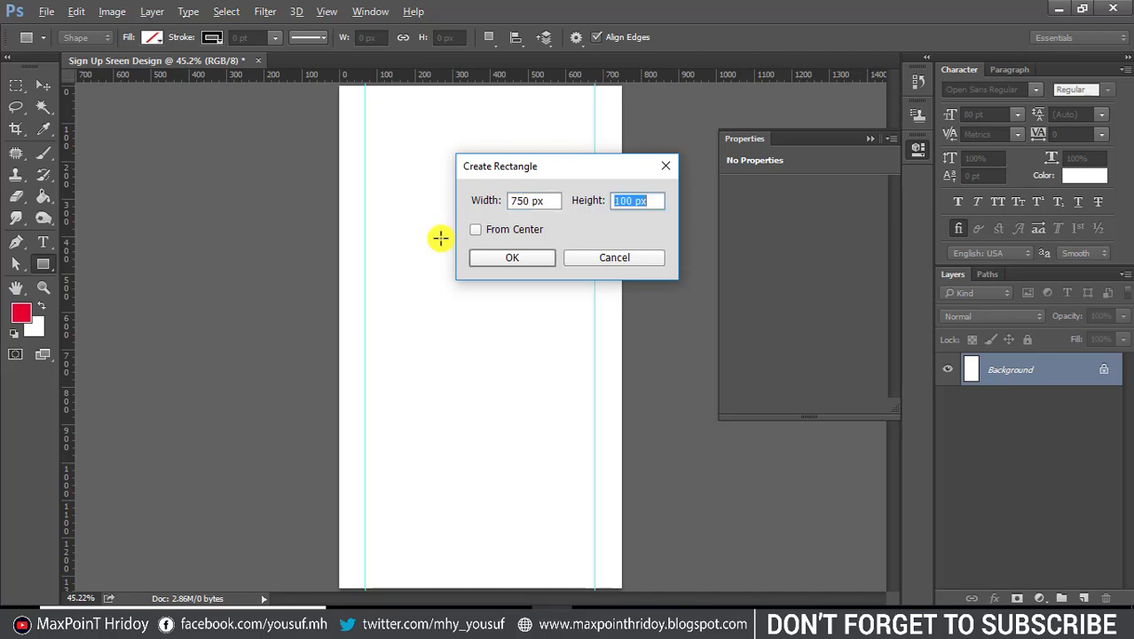
{"action": "key", "text": "Return"}
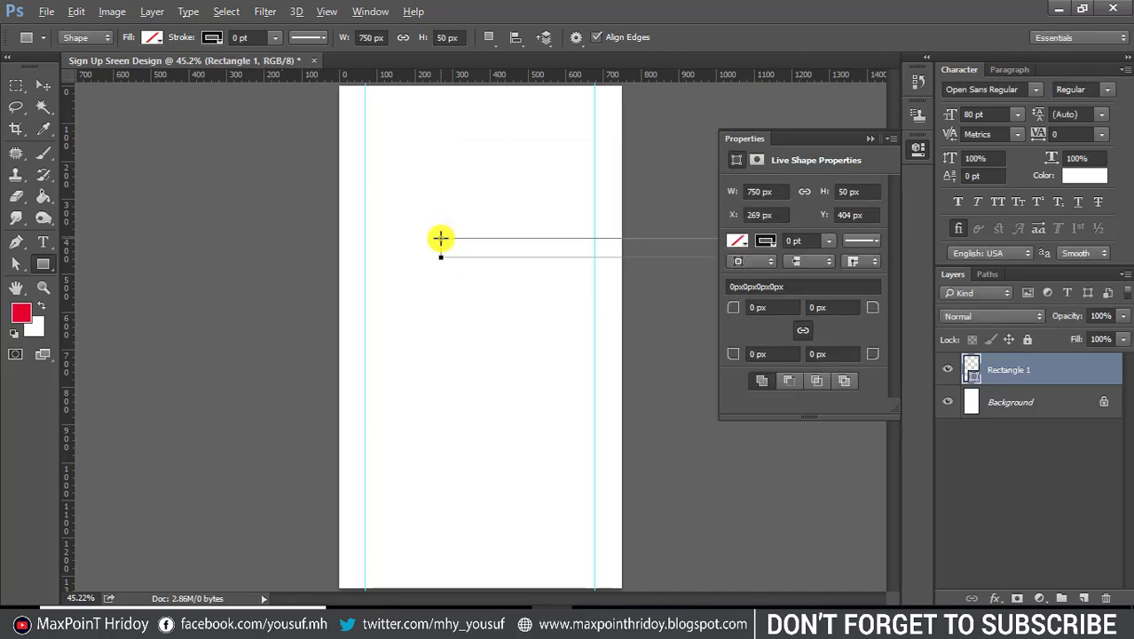
{"action": "left_click", "coordinate": [151, 37]}
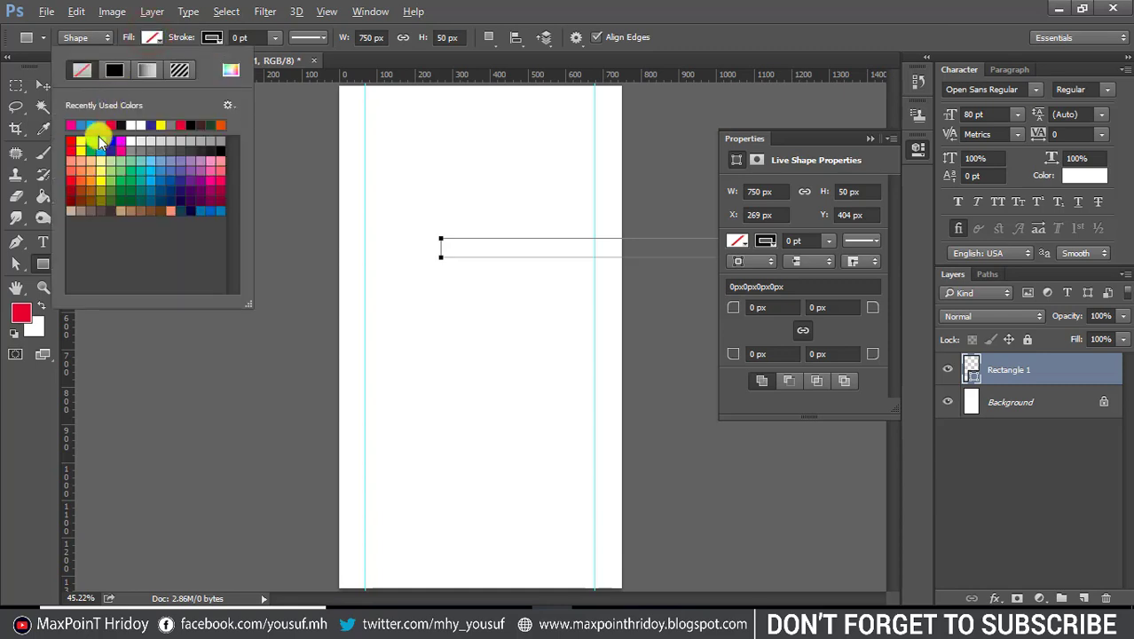
{"action": "left_click", "coordinate": [101, 145]}
Align the blue rectangle to the canvas's top and then bottom edge, placing a horizontal guide along its inner side each time.
{"action": "left_click", "coordinate": [43, 85]}
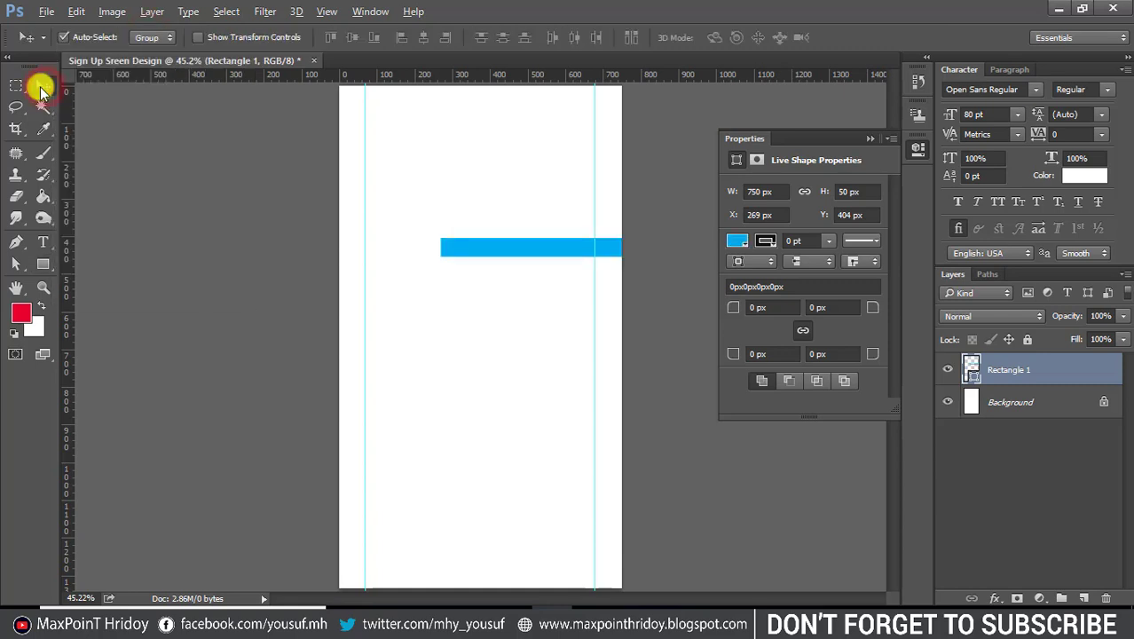
{"action": "left_click", "coordinate": [1003, 401], "text": "shift"}
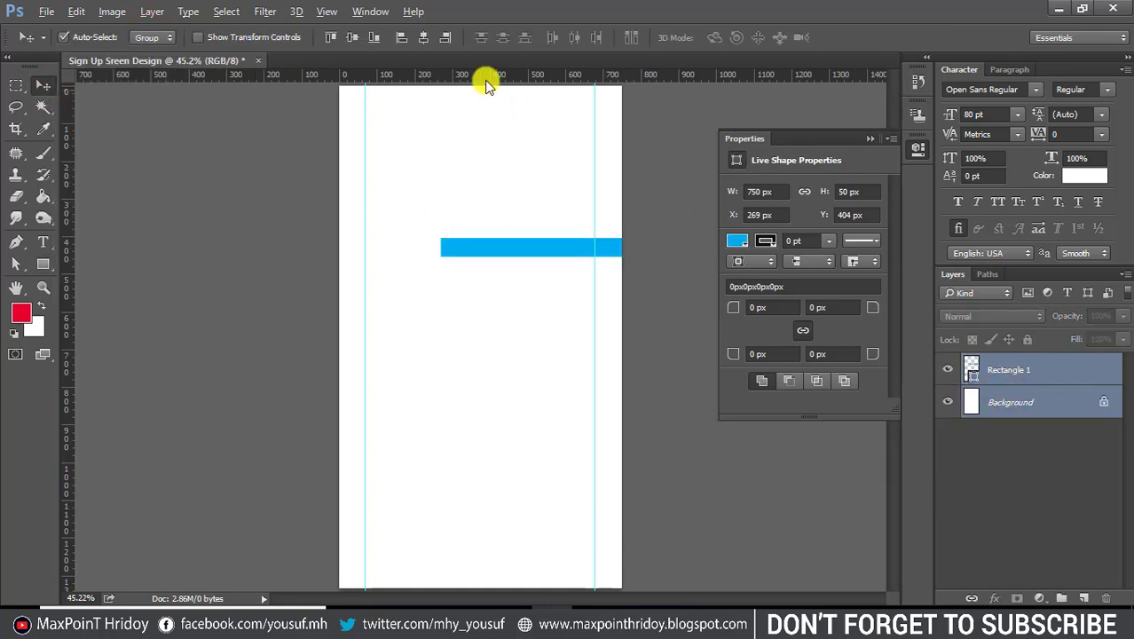
{"action": "left_click", "coordinate": [333, 36]}
{"action": "left_click_drag", "start_coordinate": [464, 92], "coordinate": [486, 104]}
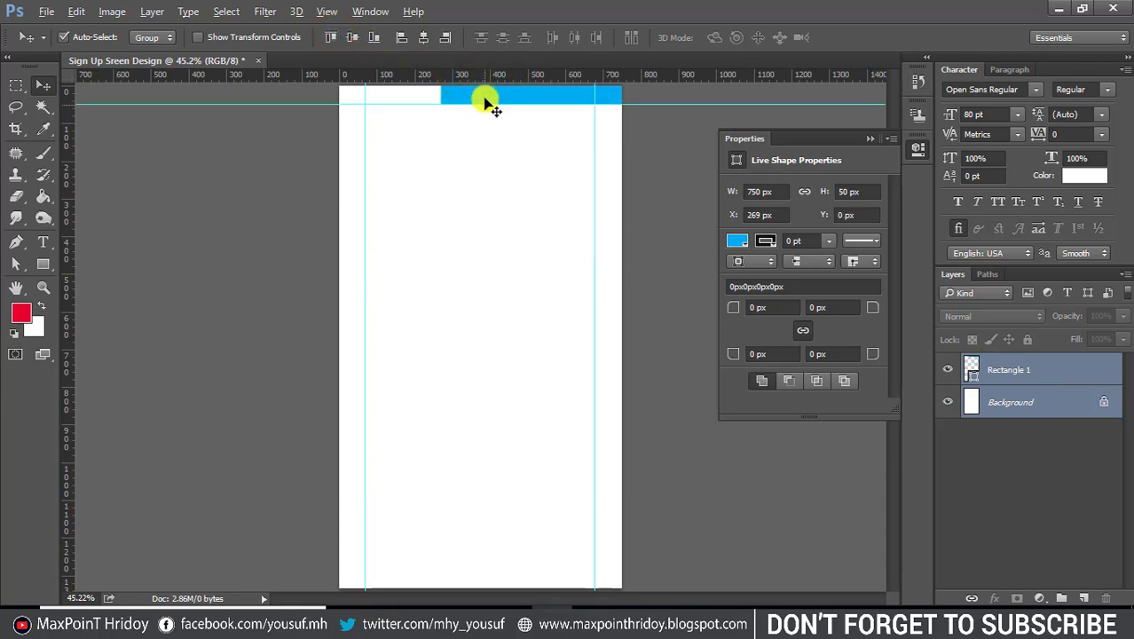
{"action": "left_click", "coordinate": [376, 37]}
{"action": "left_click_drag", "start_coordinate": [436, 73], "coordinate": [507, 569]}
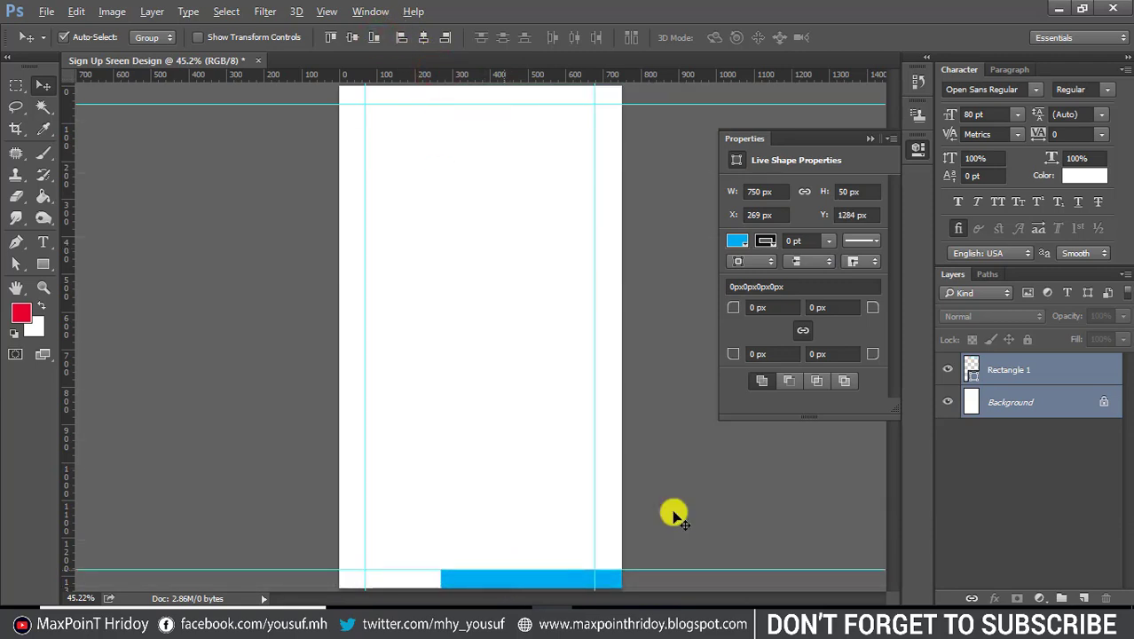
Delete the blue rectangle layer and collapse the shape properties.
{"action": "left_click", "coordinate": [1047, 379]}
{"action": "left_click_drag", "start_coordinate": [1058, 371], "coordinate": [1108, 596]}
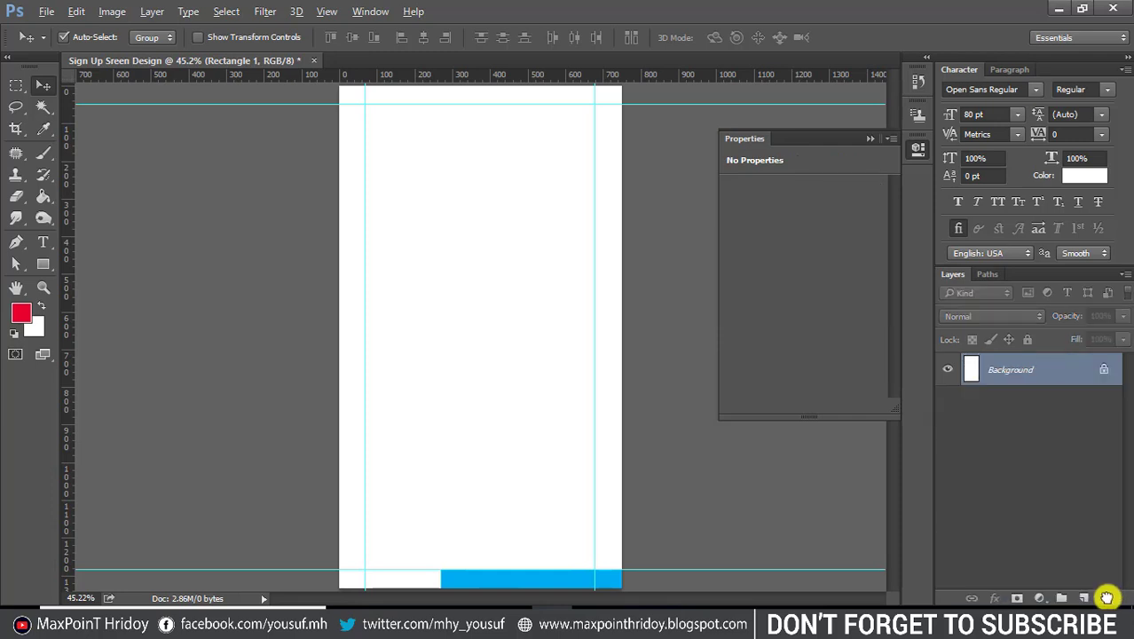
{"action": "left_click", "coordinate": [871, 139]}
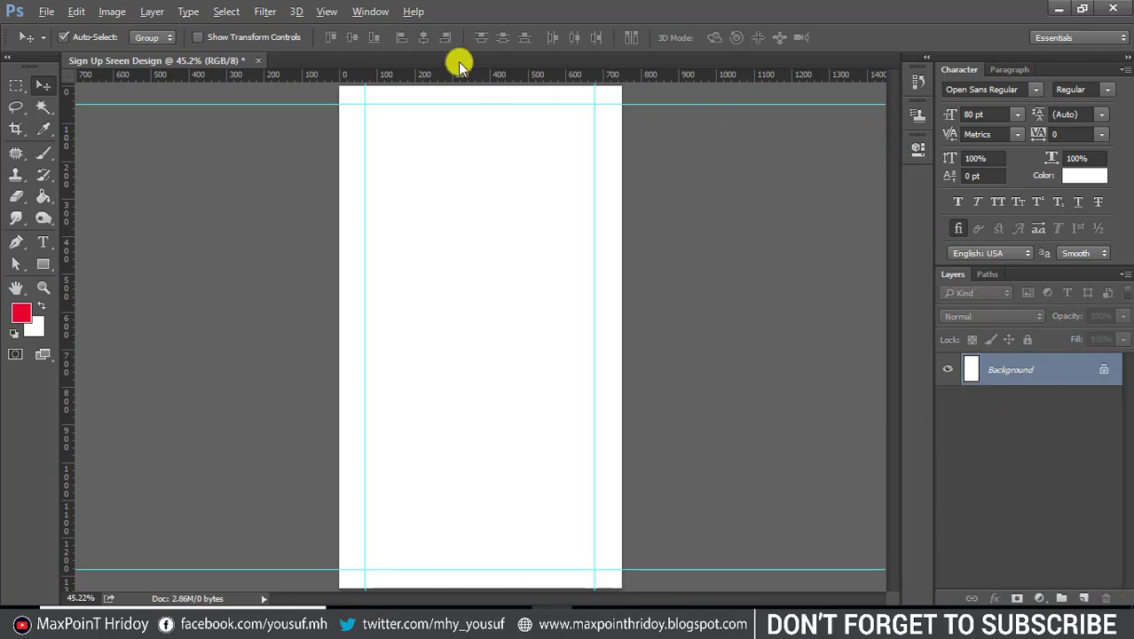
Place the firewatch_5k-HD image as an embedded object, scaled from its centre to about 96.45% so it covers the canvas.
{"action": "left_click", "coordinate": [45, 11]}
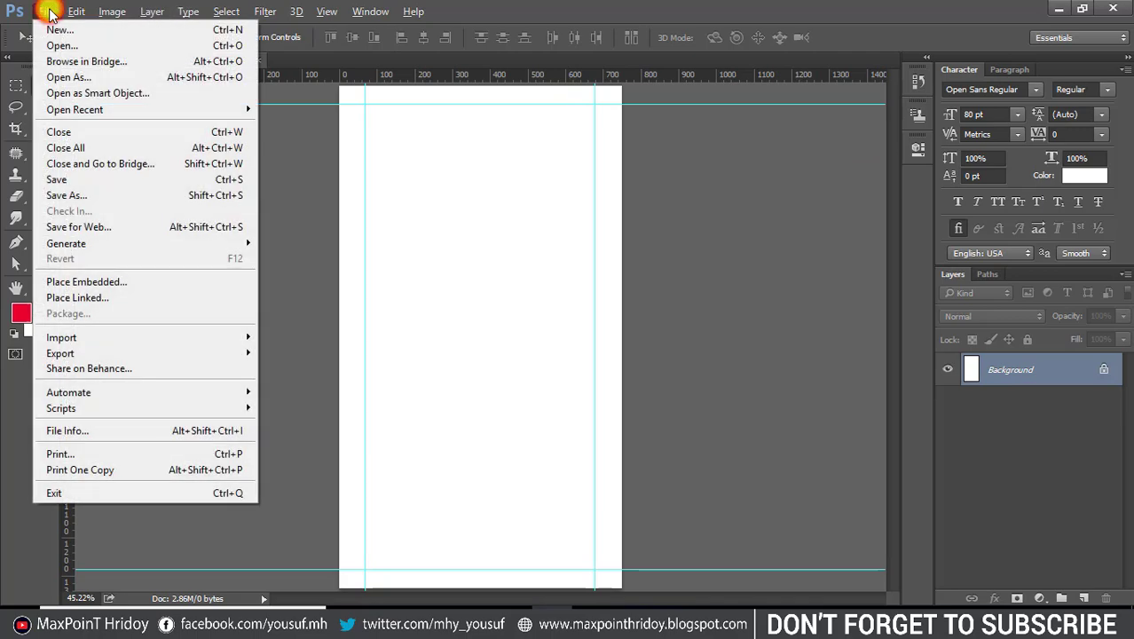
{"action": "left_click", "coordinate": [109, 282]}
{"action": "left_click", "coordinate": [313, 155]}
{"action": "left_click", "coordinate": [610, 472]}
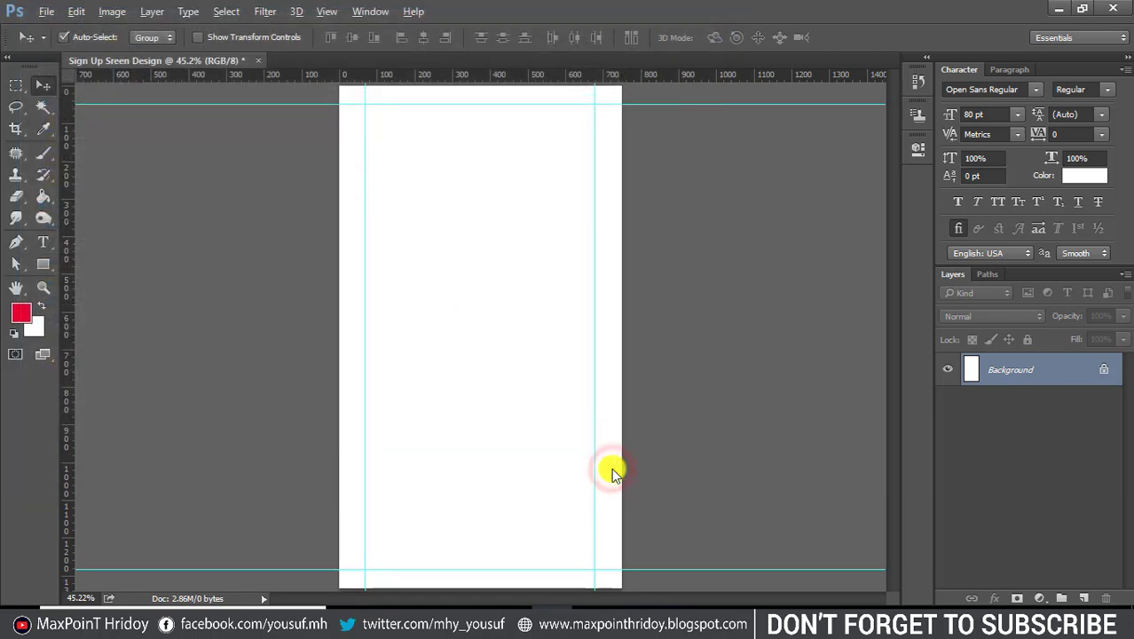
{"action": "left_click_drag", "start_coordinate": [621, 416], "coordinate": [958, 635]}
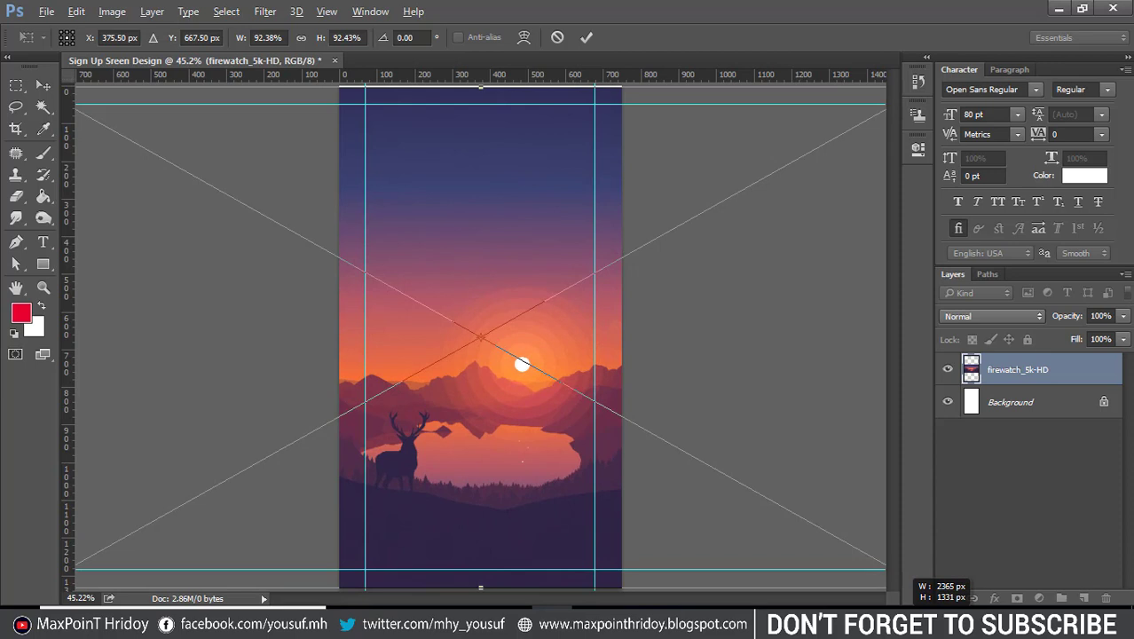
{"action": "left_click_drag", "start_coordinate": [958, 635], "coordinate": [990, 635]}
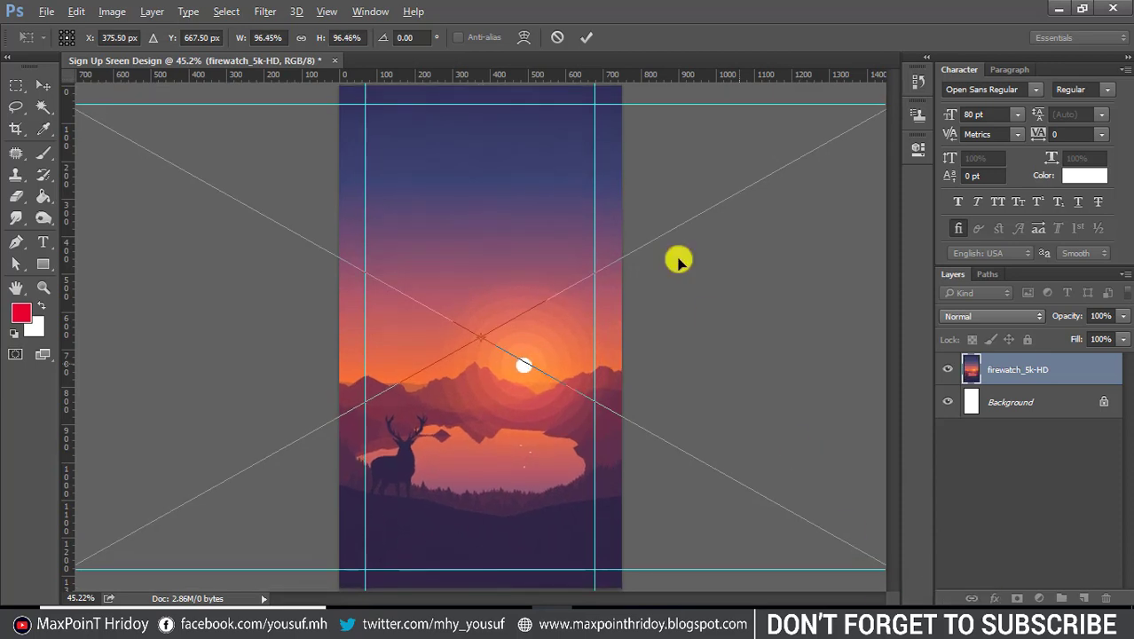
{"action": "left_click", "coordinate": [580, 37]}
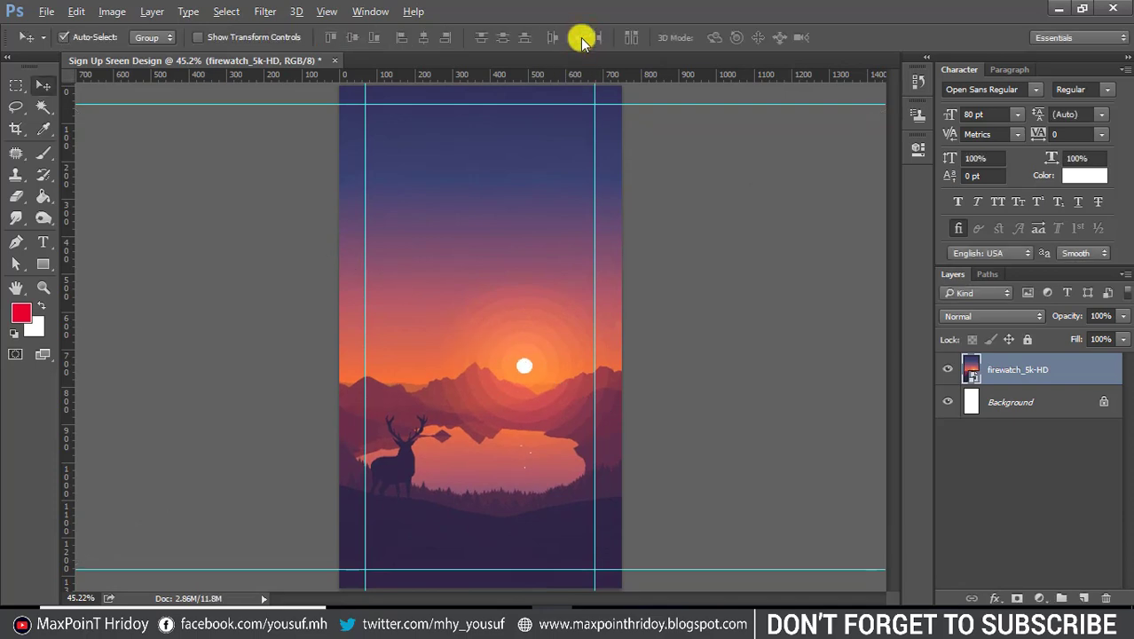
Add a Solid Color fill layer above the image, using the color code ff0f35 copied from the Notepad text document.
{"action": "left_click", "coordinate": [1043, 596]}
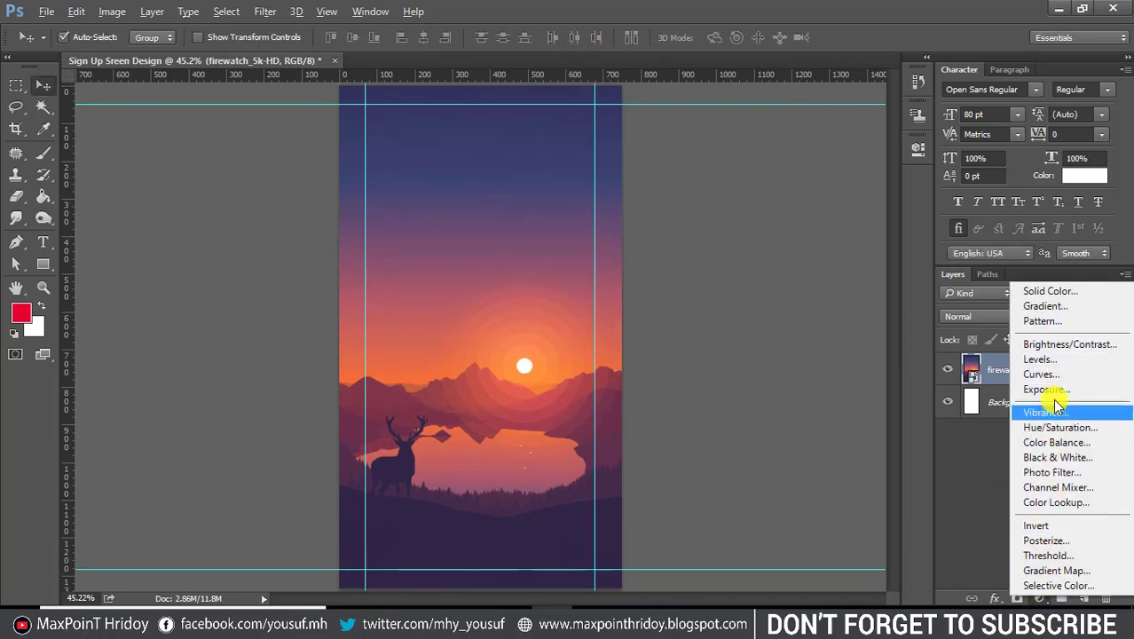
{"action": "left_click", "coordinate": [1047, 293]}
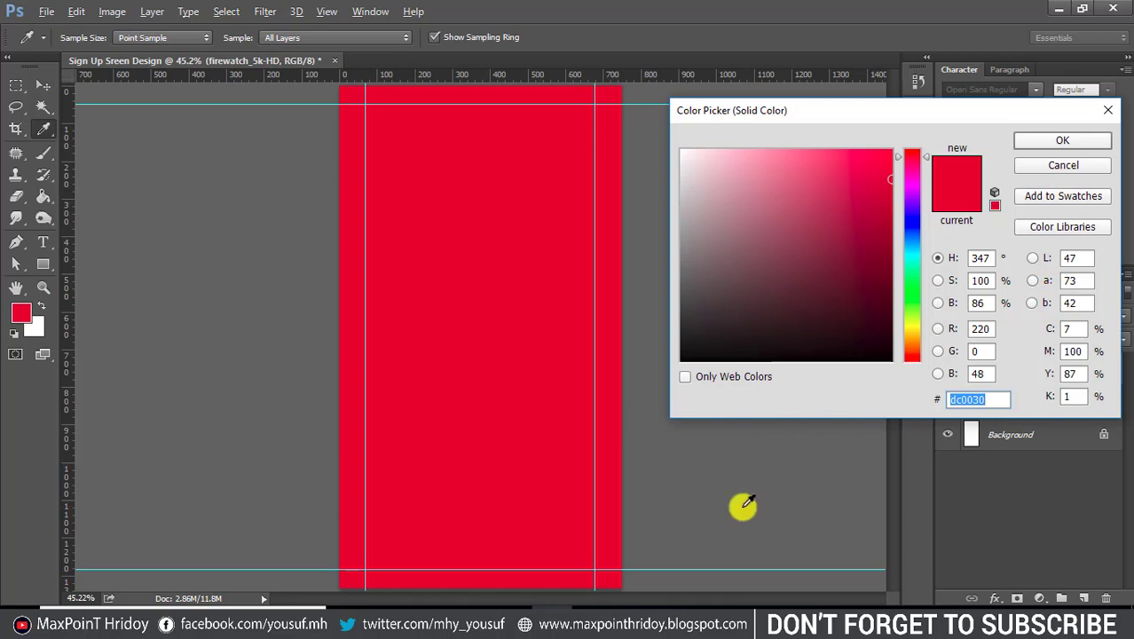
{"action": "left_click", "coordinate": [674, 607]}
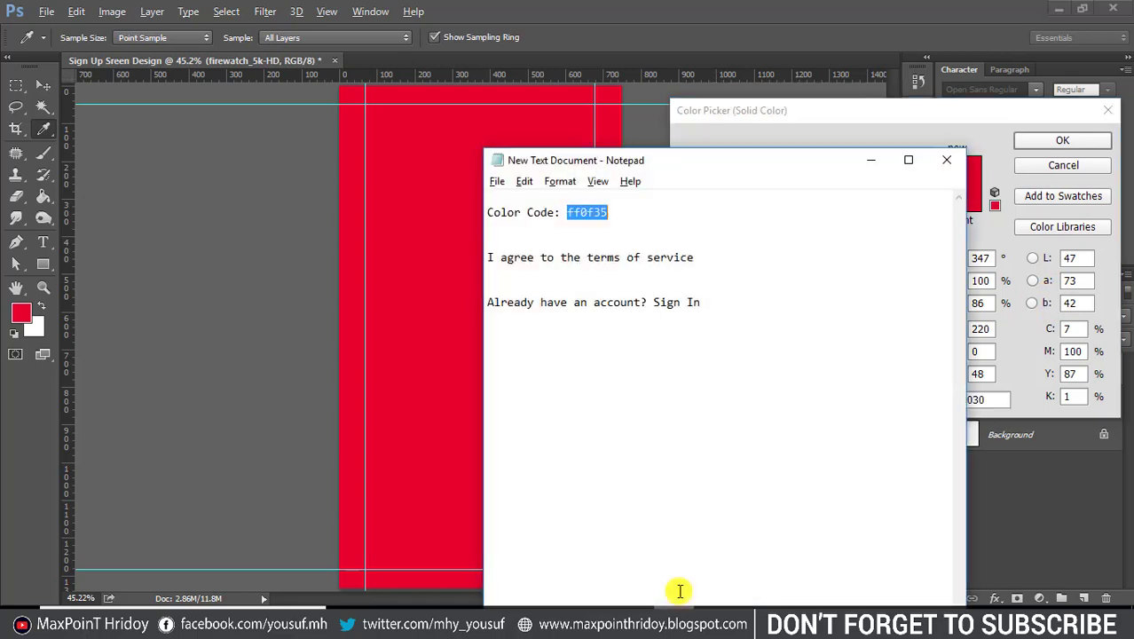
{"action": "right_click", "coordinate": [598, 215]}
{"action": "left_click", "coordinate": [630, 267]}
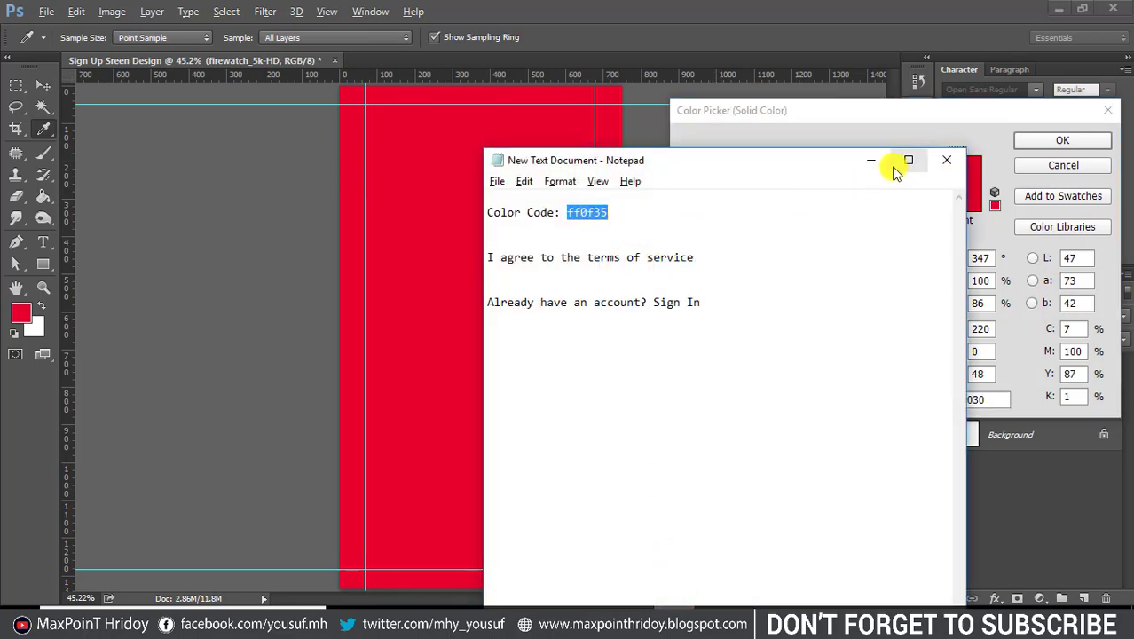
{"action": "left_click", "coordinate": [872, 160]}
{"action": "double_click", "coordinate": [976, 400]}
{"action": "right_click", "coordinate": [980, 401]}
{"action": "left_click", "coordinate": [961, 244]}
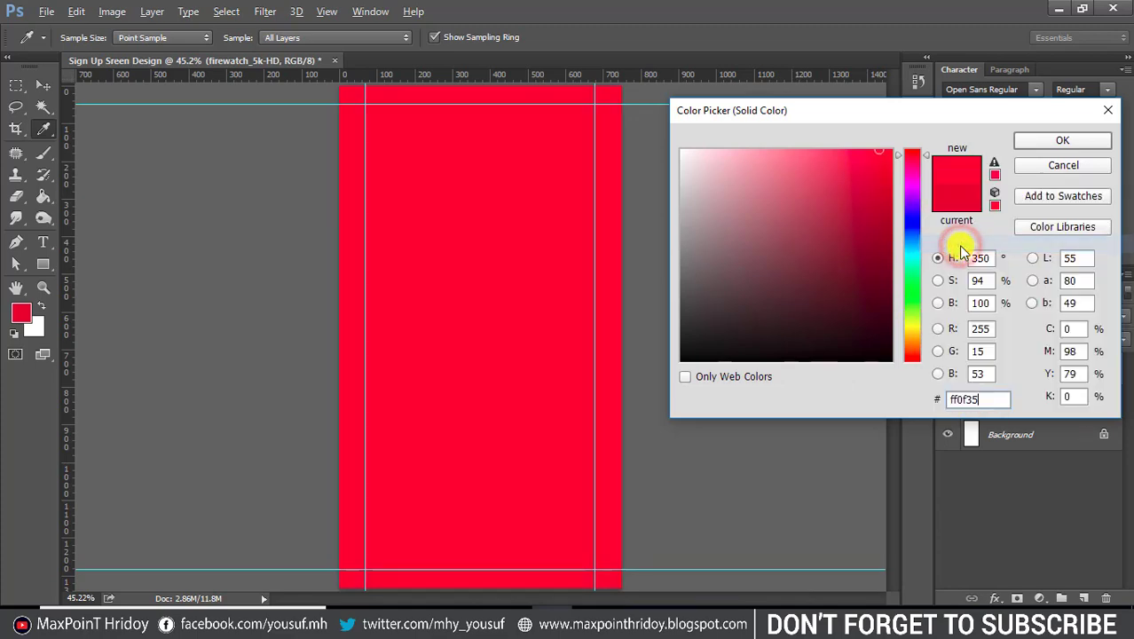
{"action": "left_click", "coordinate": [1038, 140]}
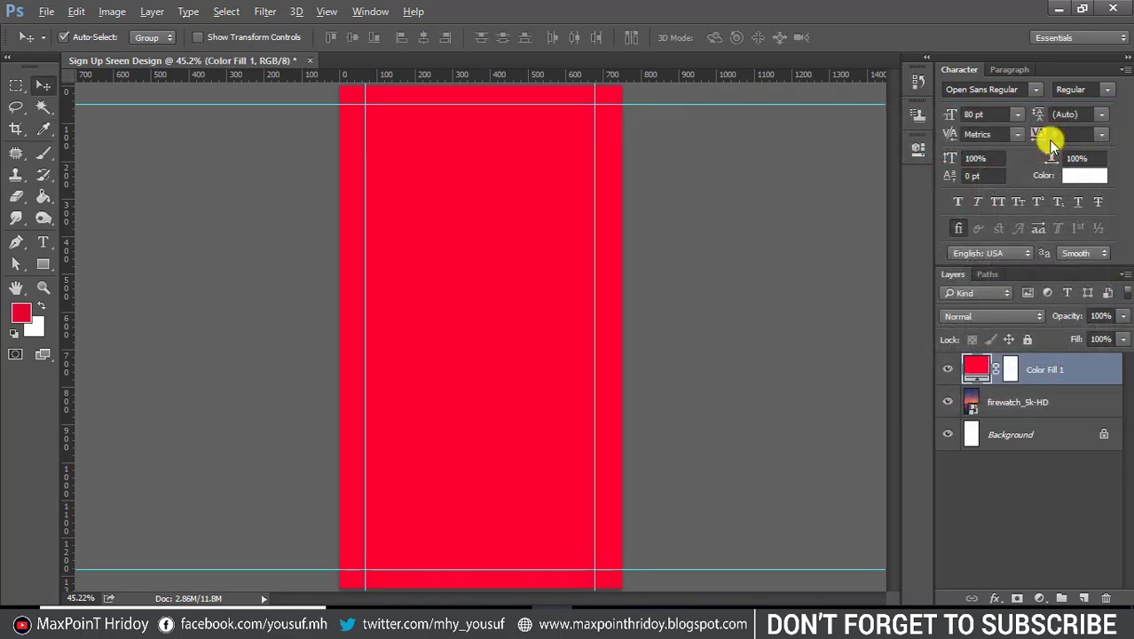
Set the opacity of the red color fill layer to 50% and deselect the layer.
{"action": "left_click", "coordinate": [1101, 316]}
{"action": "type", "text": "50"}
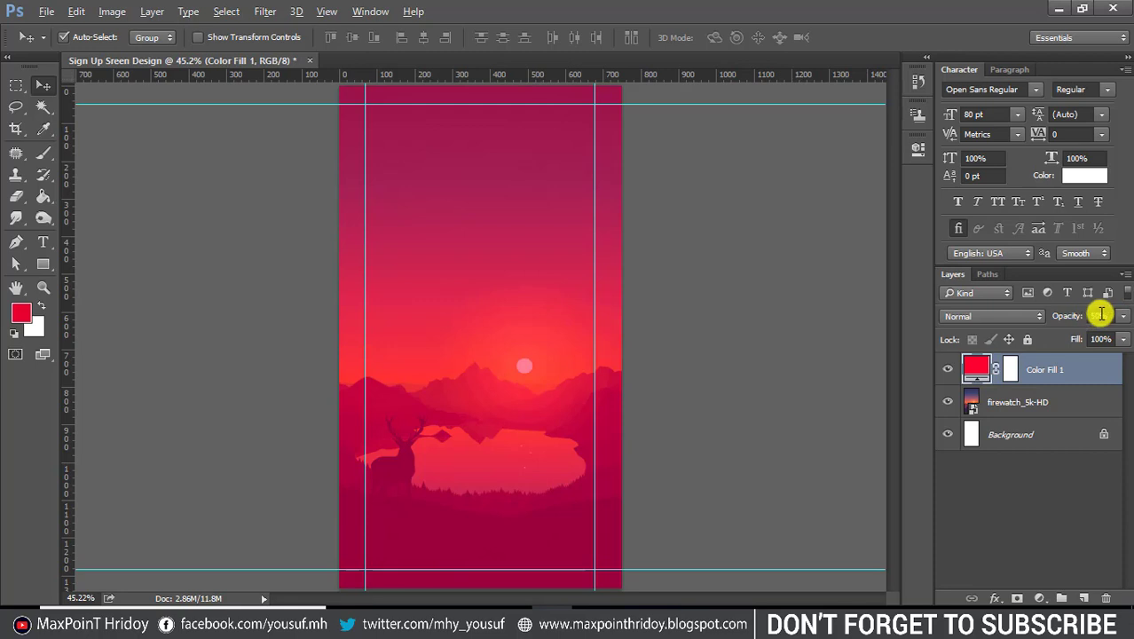
{"action": "left_click", "coordinate": [1043, 488]}
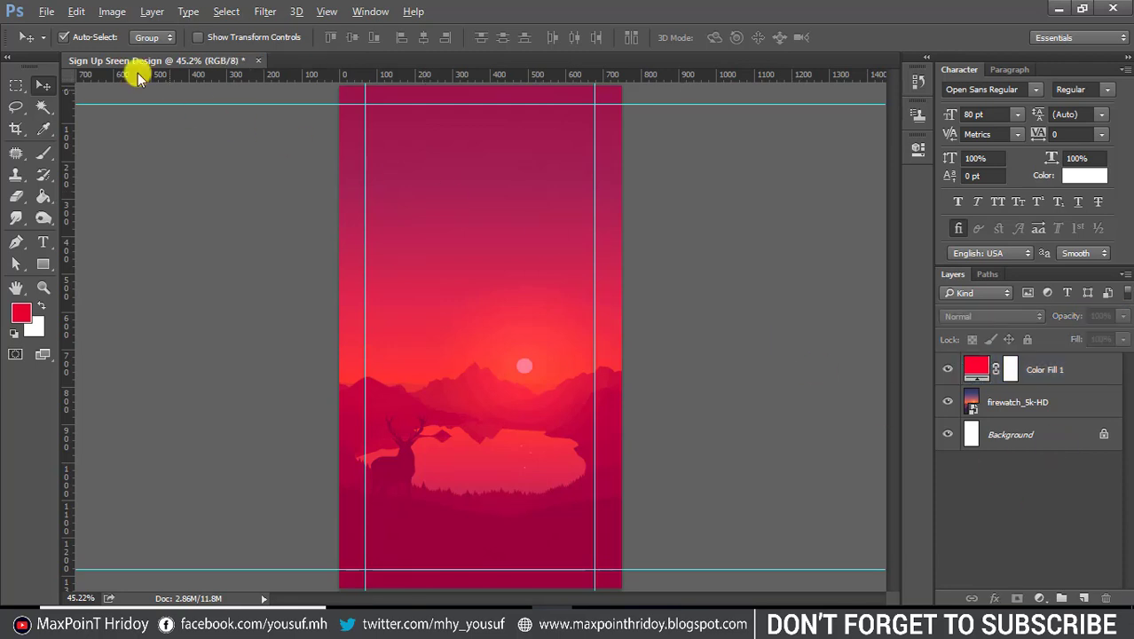
Open the Top bar file and delete the bottom layer beneath its Lock Screen group.
{"action": "left_click", "coordinate": [39, 11]}
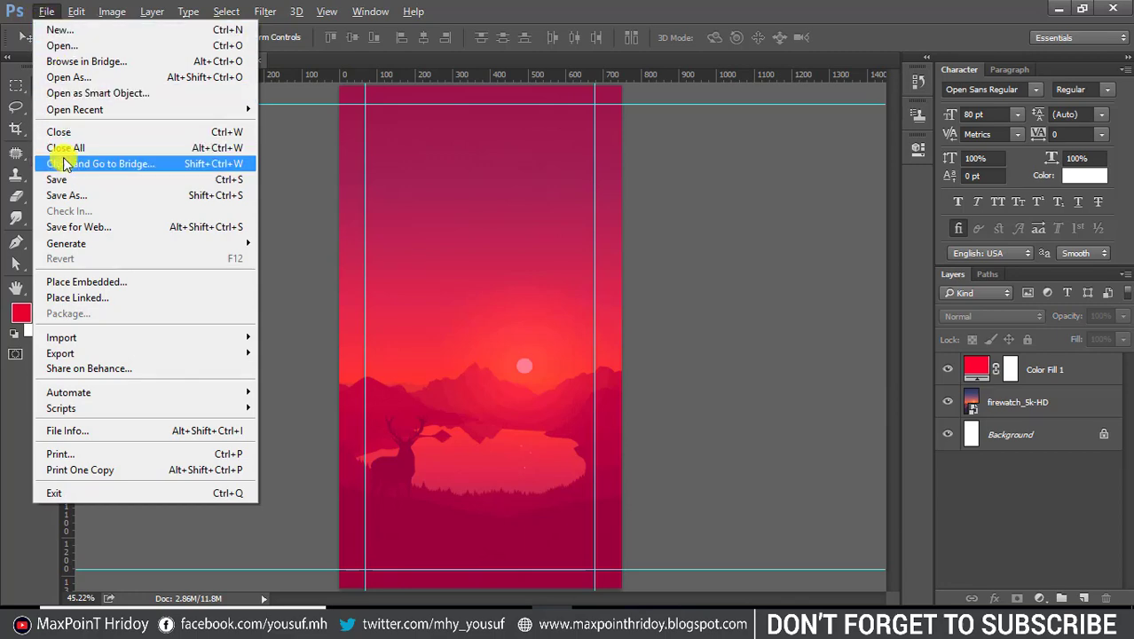
{"action": "left_click", "coordinate": [56, 47]}
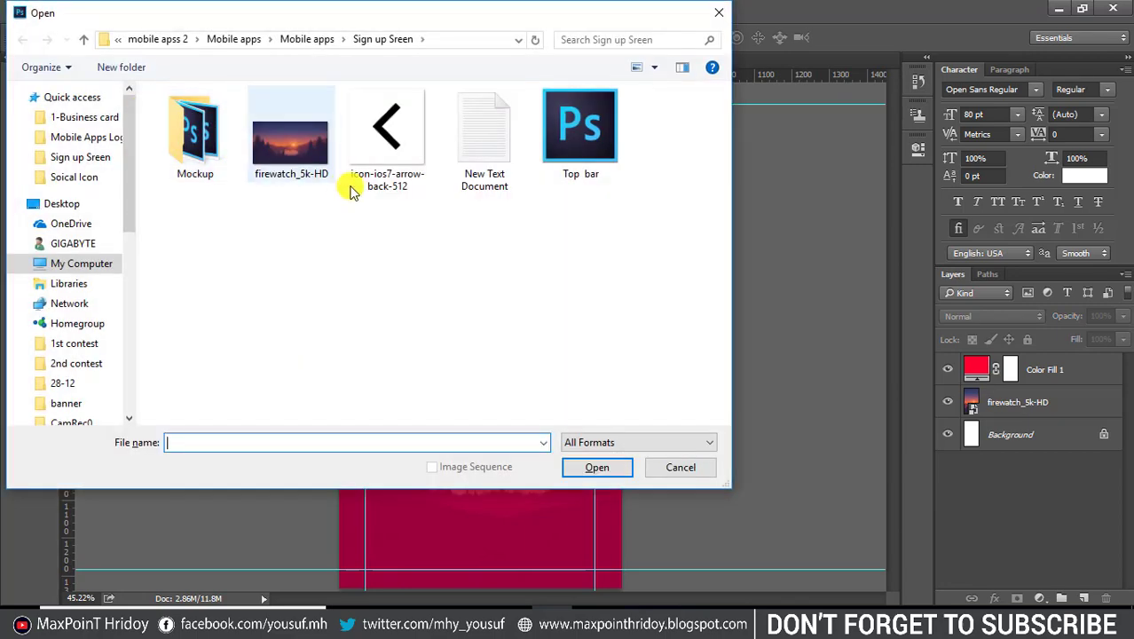
{"action": "left_click", "coordinate": [576, 142]}
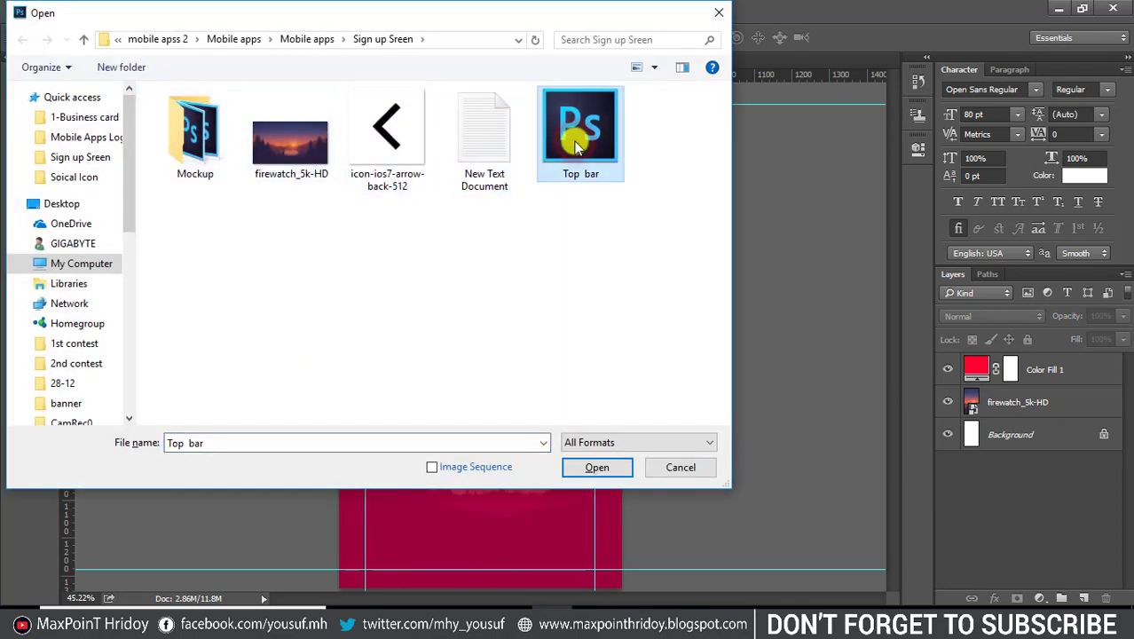
{"action": "left_click", "coordinate": [608, 473]}
{"action": "left_click_drag", "start_coordinate": [1022, 458], "coordinate": [1106, 596]}
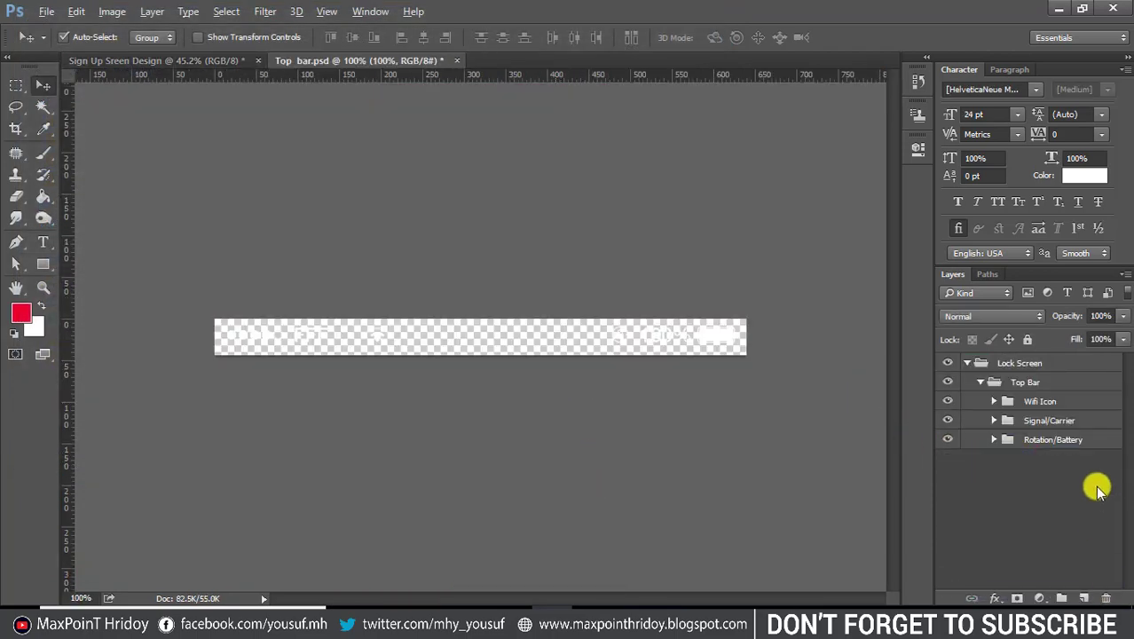
Merge the Lock Screen group into one layer and copy it into the Sign Up Sreen Design document.
{"action": "left_click", "coordinate": [1016, 363]}
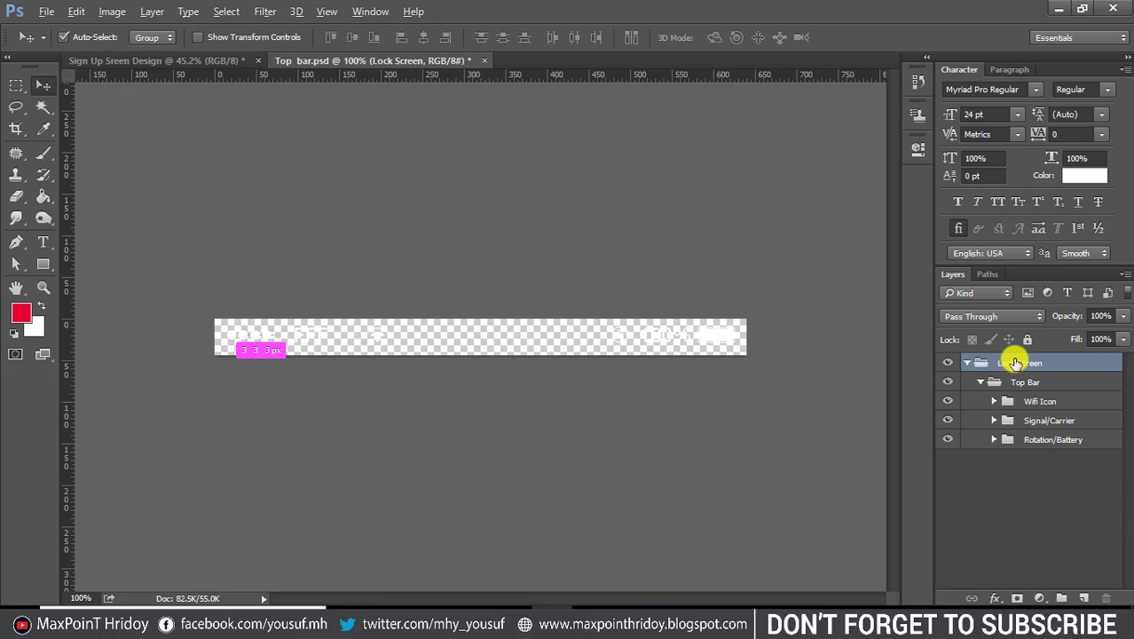
{"action": "key", "text": "ctrl+e"}
{"action": "left_click_drag", "start_coordinate": [721, 332], "coordinate": [470, 133]}
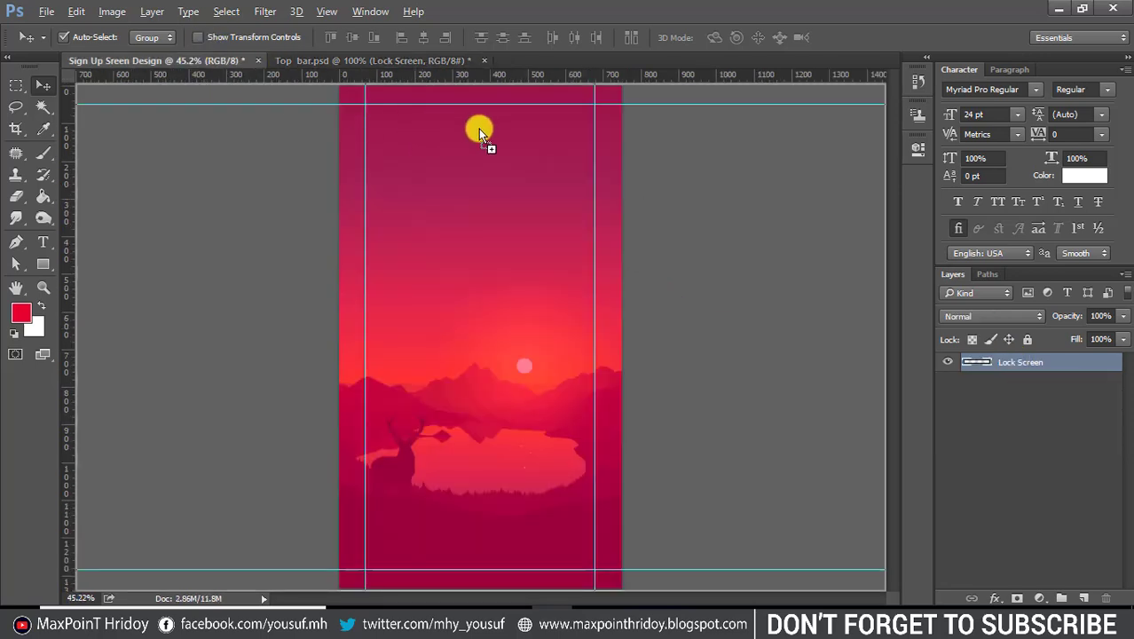
Scale the status bar layer to about 118.7% wide and 120% high, centring it along the canvas's top edge above the guide.
{"action": "left_click_drag", "start_coordinate": [491, 96], "coordinate": [618, 84]}
{"action": "key", "text": "ctrl+t"}
{"action": "key", "text": "Right"}
{"action": "key", "text": "Right"}
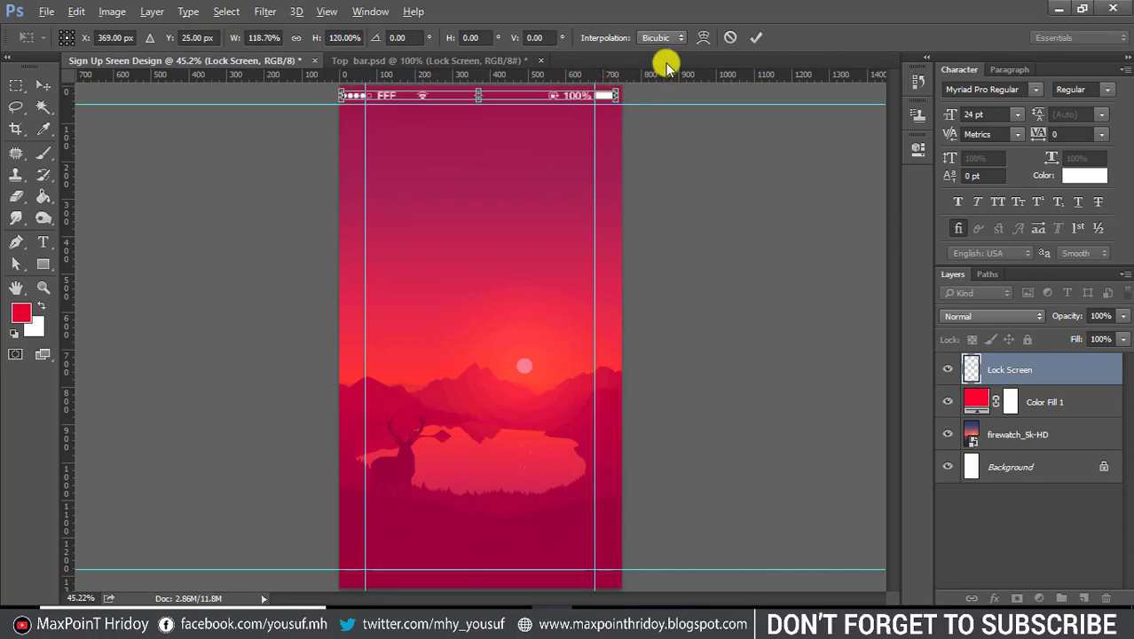
{"action": "key", "text": "Right"}
{"action": "key", "text": "Right"}
{"action": "key", "text": "Left"}
{"action": "key", "text": "Left"}
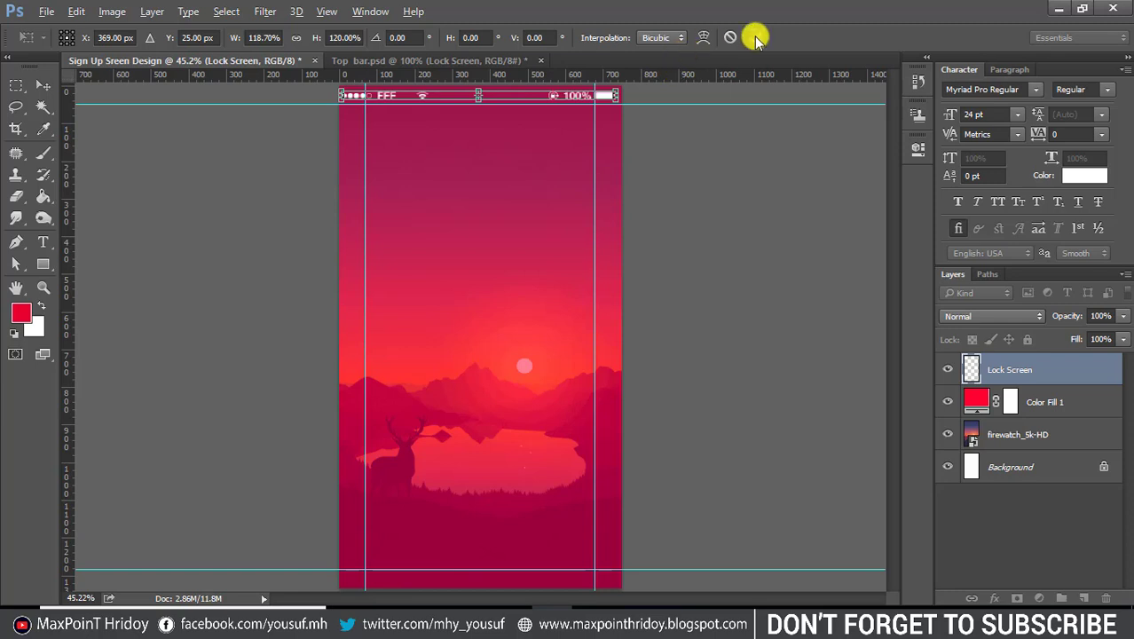
{"action": "left_click", "coordinate": [755, 37]}
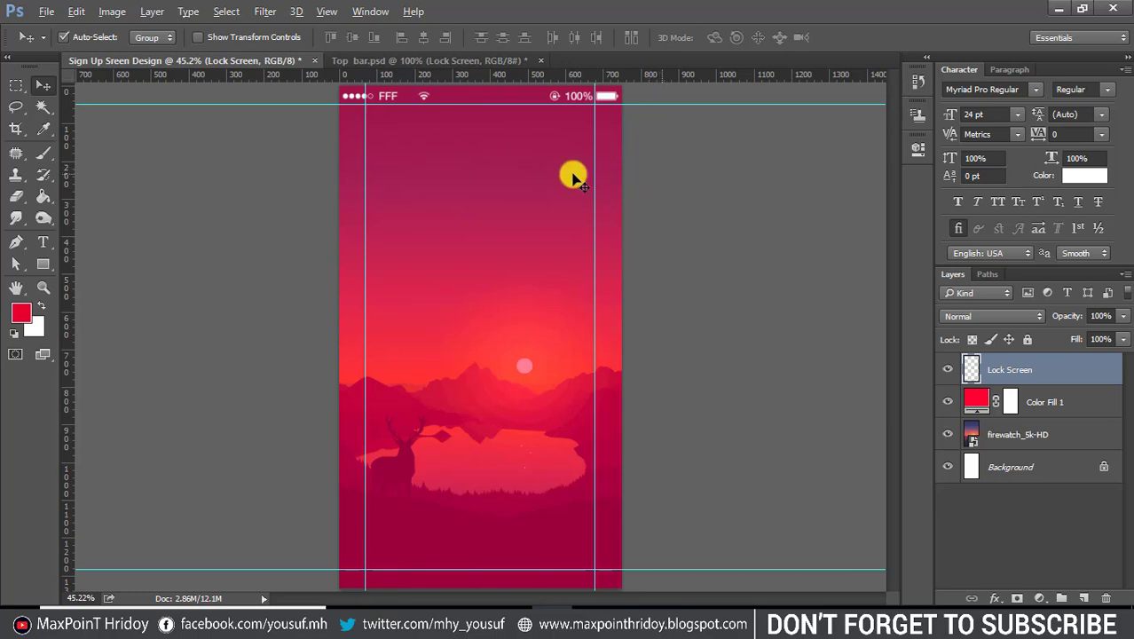
Place the icon-ios7-arrow-back-512 image as an embedded object, scaled down and moved towards the canvas's upper left.
{"action": "left_click", "coordinate": [46, 11]}
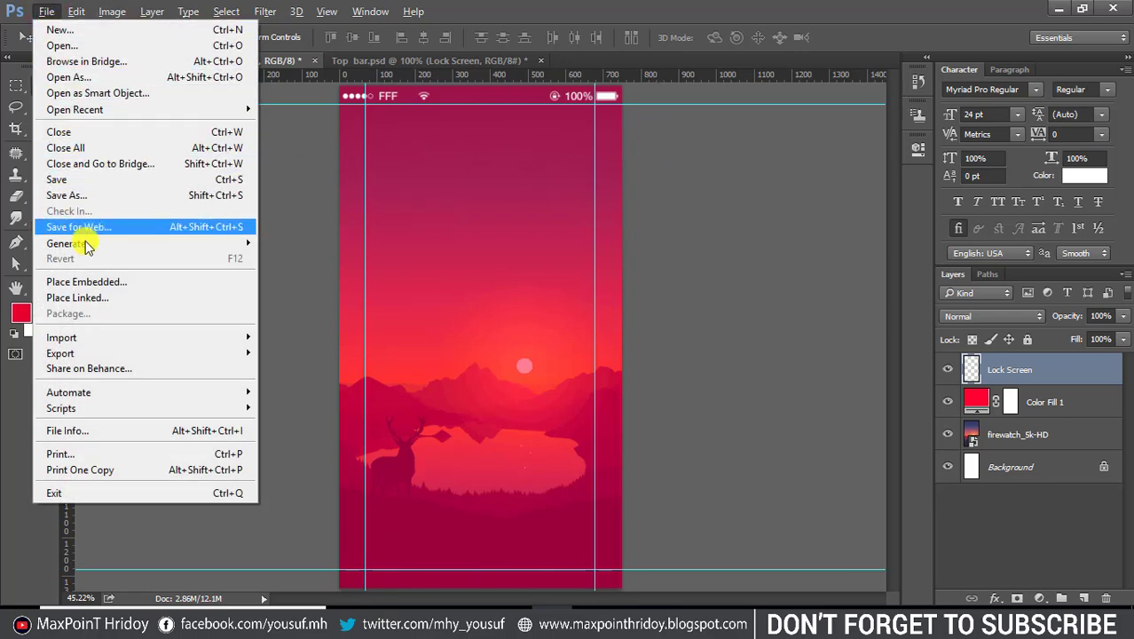
{"action": "left_click", "coordinate": [89, 282]}
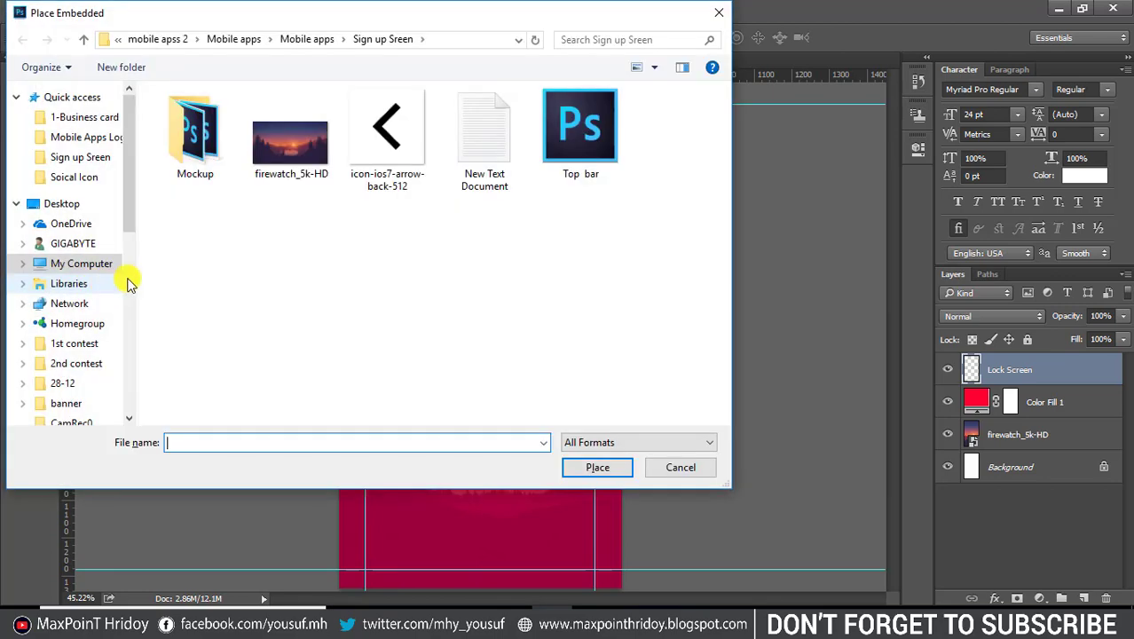
{"action": "left_click", "coordinate": [387, 138]}
{"action": "left_click", "coordinate": [611, 467]}
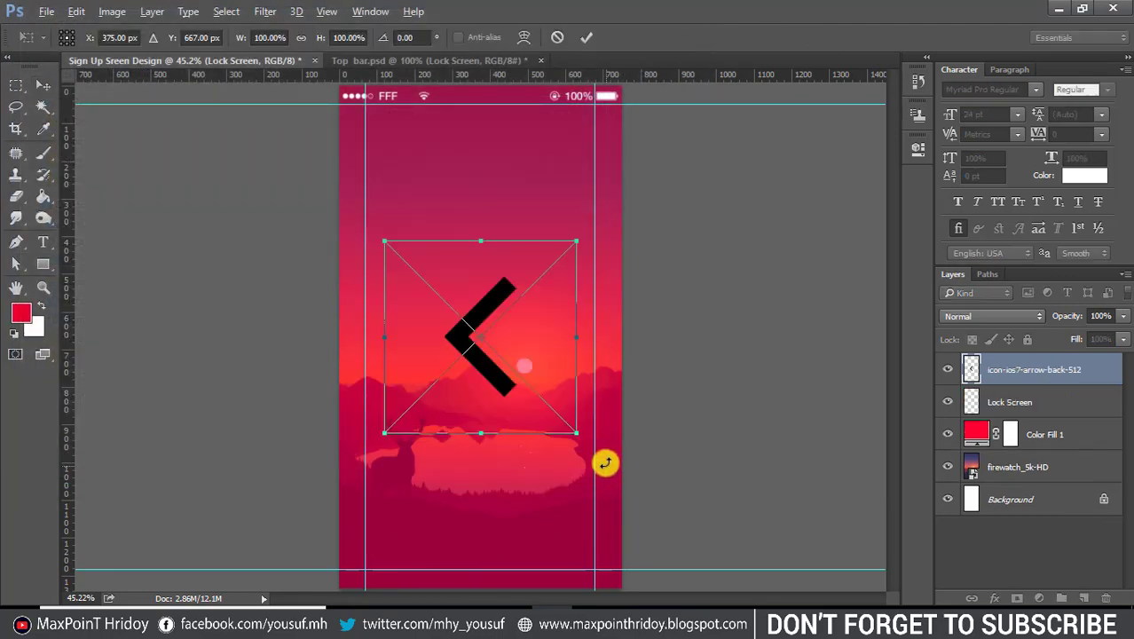
{"action": "left_click_drag", "start_coordinate": [575, 433], "coordinate": [512, 367]}
{"action": "left_click_drag", "start_coordinate": [477, 294], "coordinate": [395, 351]}
{"action": "key", "text": "Return"}
Scale the back arrow to about 10.16% and move it to the left margin guide below the status bar, at about X 62, Y 93 px.
{"action": "left_click", "coordinate": [76, 10]}
{"action": "left_click", "coordinate": [165, 314]}
{"action": "left_click_drag", "start_coordinate": [455, 409], "coordinate": [404, 367]}
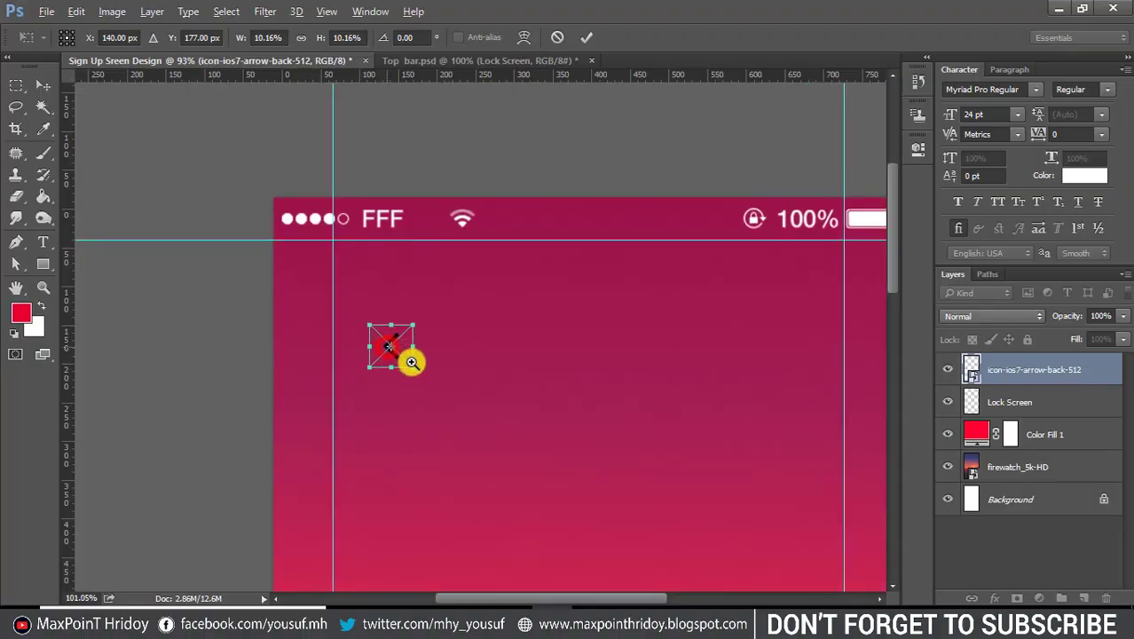
{"action": "scroll", "coordinate": [393, 340], "scroll_direction": "up", "scroll_amount": 3}
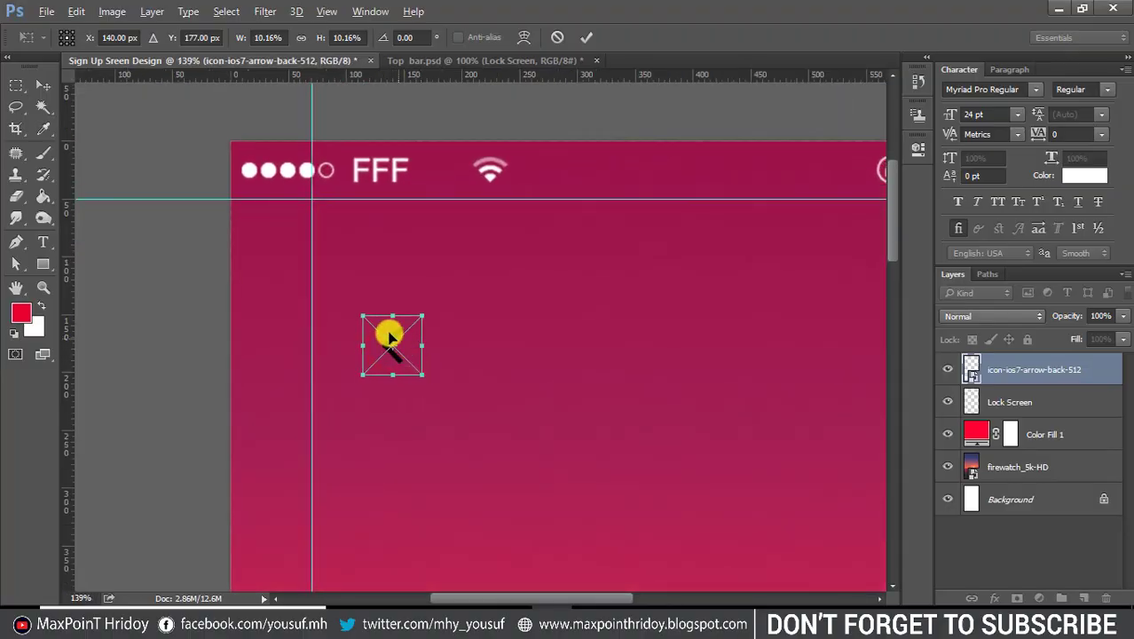
{"action": "left_click_drag", "start_coordinate": [387, 333], "coordinate": [300, 236]}
{"action": "key", "text": "Left"}
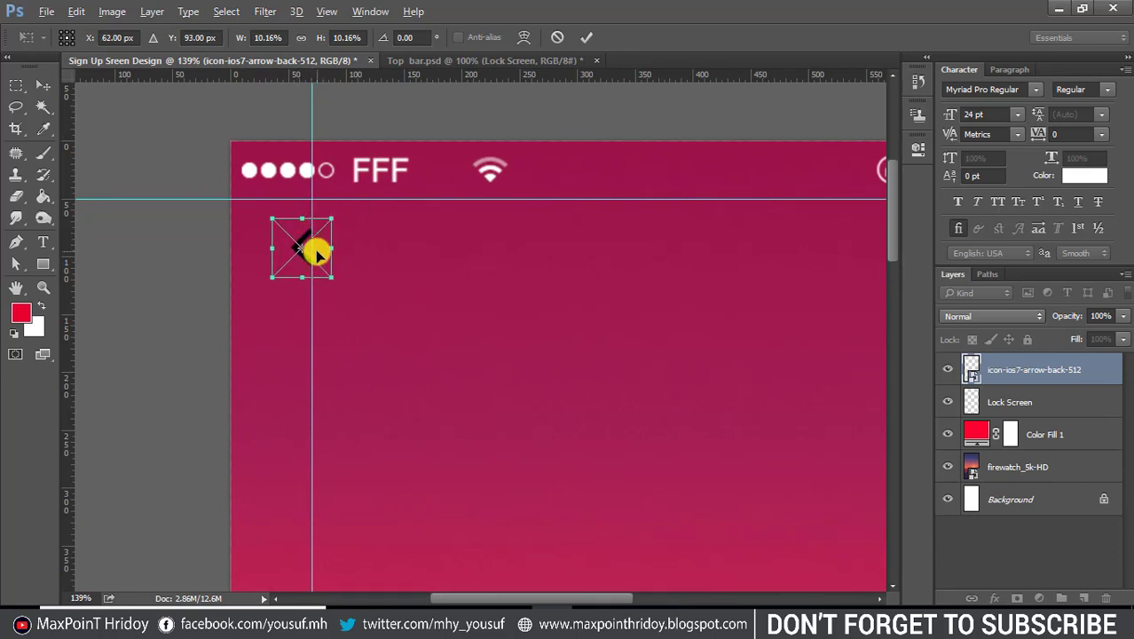
{"action": "left_click", "coordinate": [586, 37]}
Apply a white (ffffff) Color Overlay layer style to the back arrow icon.
{"action": "right_click", "coordinate": [1056, 375]}
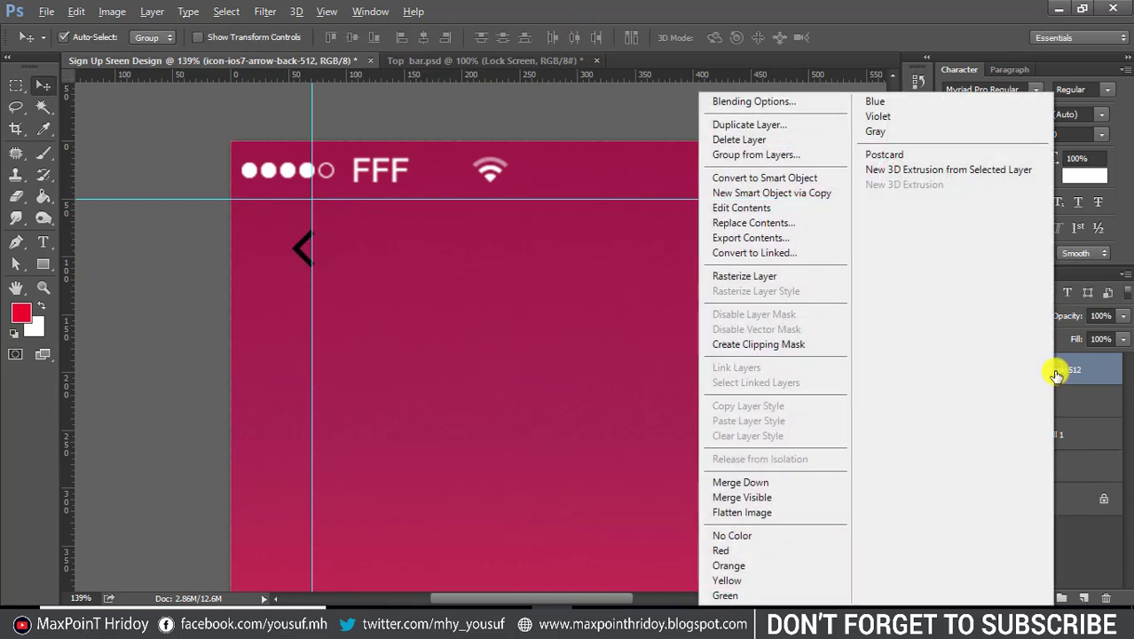
{"action": "left_click", "coordinate": [781, 104]}
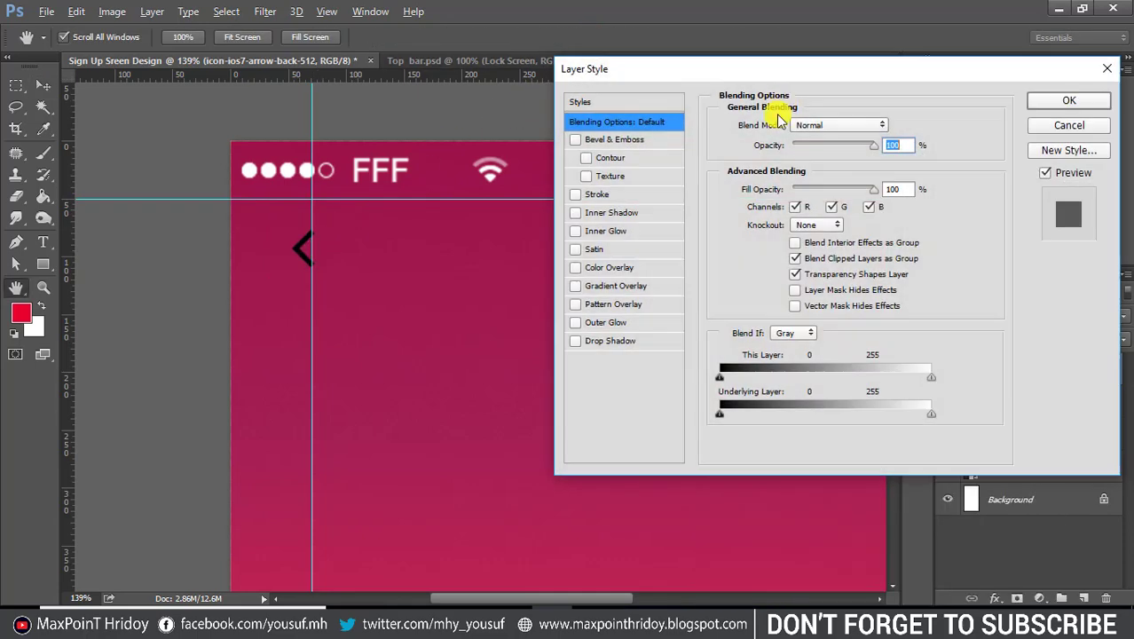
{"action": "left_click", "coordinate": [612, 268]}
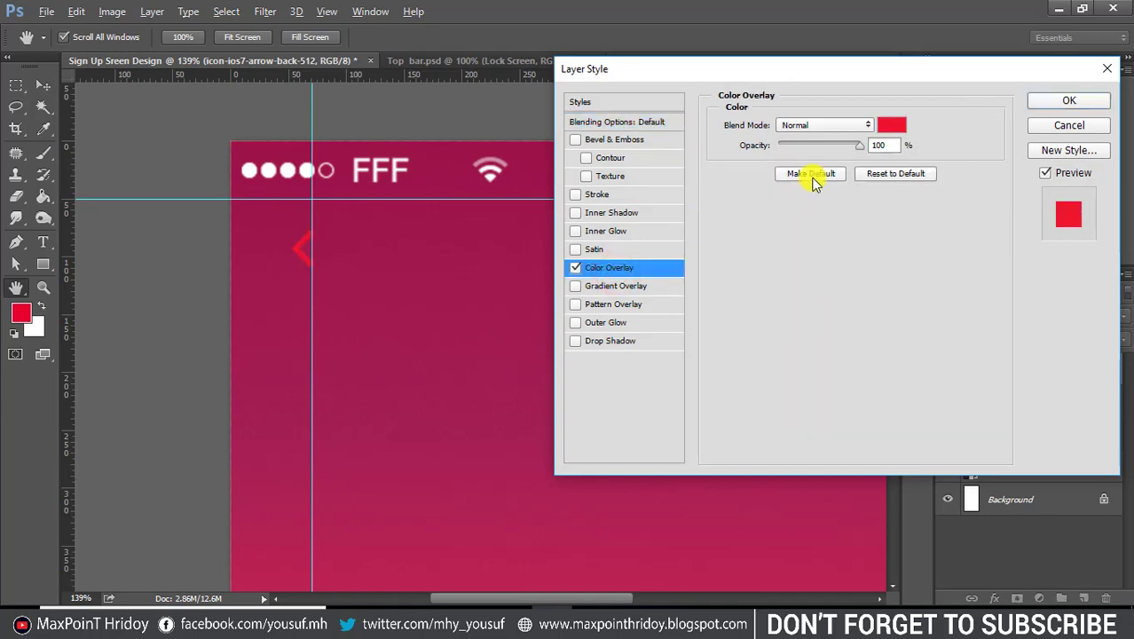
{"action": "left_click", "coordinate": [890, 130]}
{"action": "left_click_drag", "start_coordinate": [727, 167], "coordinate": [681, 151]}
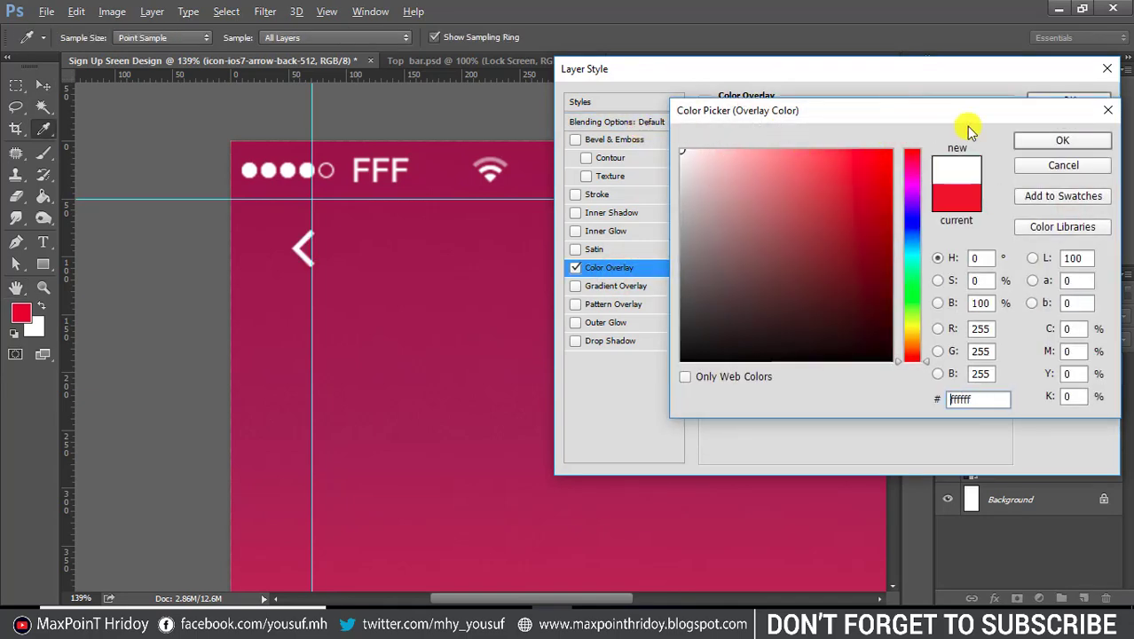
{"action": "left_click", "coordinate": [1063, 142]}
{"action": "left_click", "coordinate": [1072, 103]}
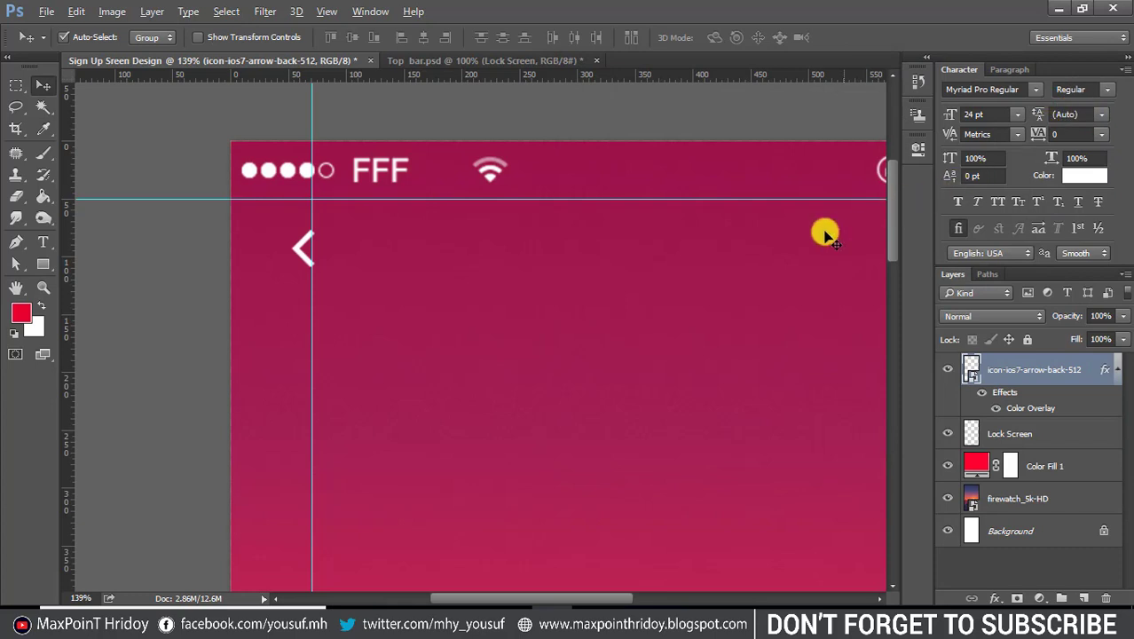
Add the text "Login" in the upper part of the screen, below the status bar.
{"action": "scroll", "coordinate": [722, 266], "scroll_direction": "down", "scroll_amount": 2}
{"action": "left_click_drag", "start_coordinate": [719, 362], "coordinate": [548, 308]}
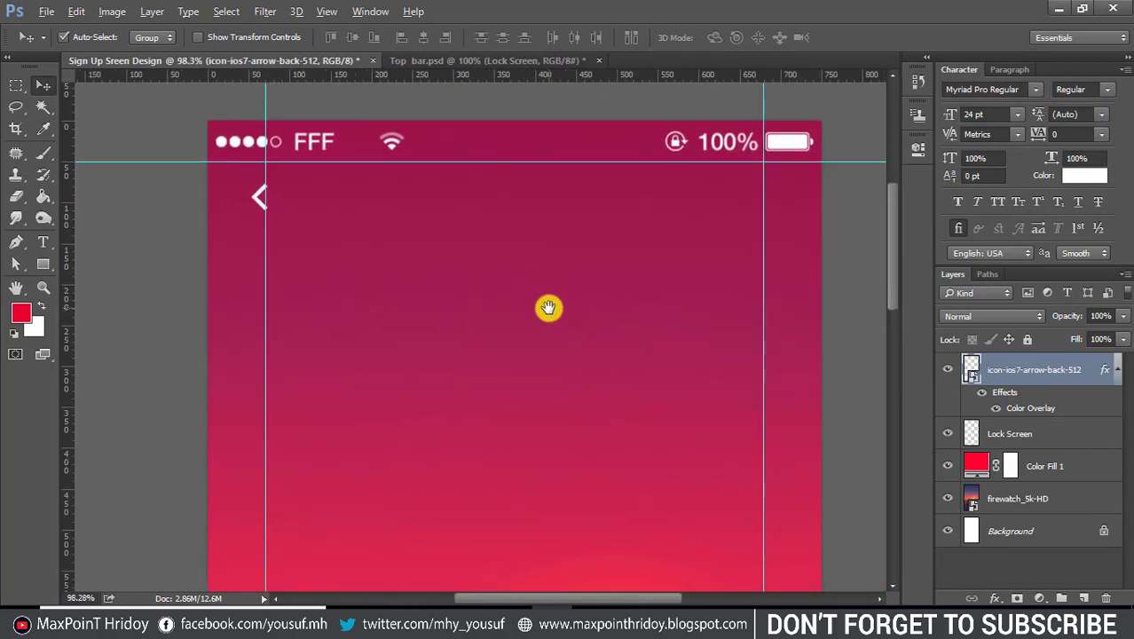
{"action": "scroll", "coordinate": [608, 289], "scroll_direction": "down", "scroll_amount": 2}
{"action": "left_click_drag", "start_coordinate": [606, 402], "coordinate": [599, 357]}
{"action": "left_click", "coordinate": [43, 242]}
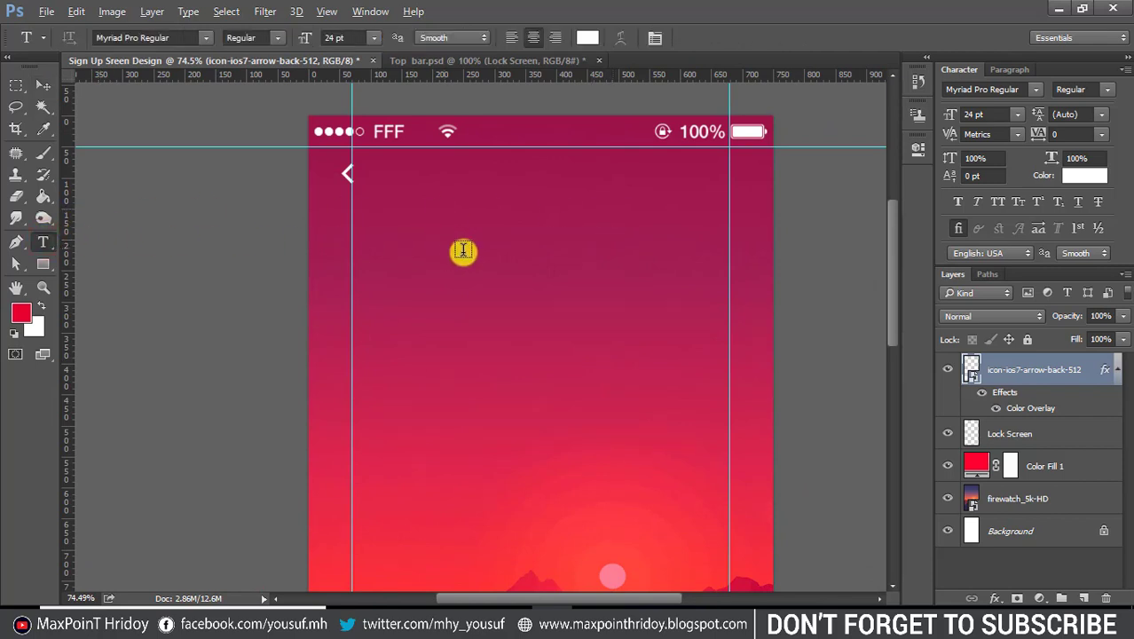
{"action": "left_click", "coordinate": [493, 263]}
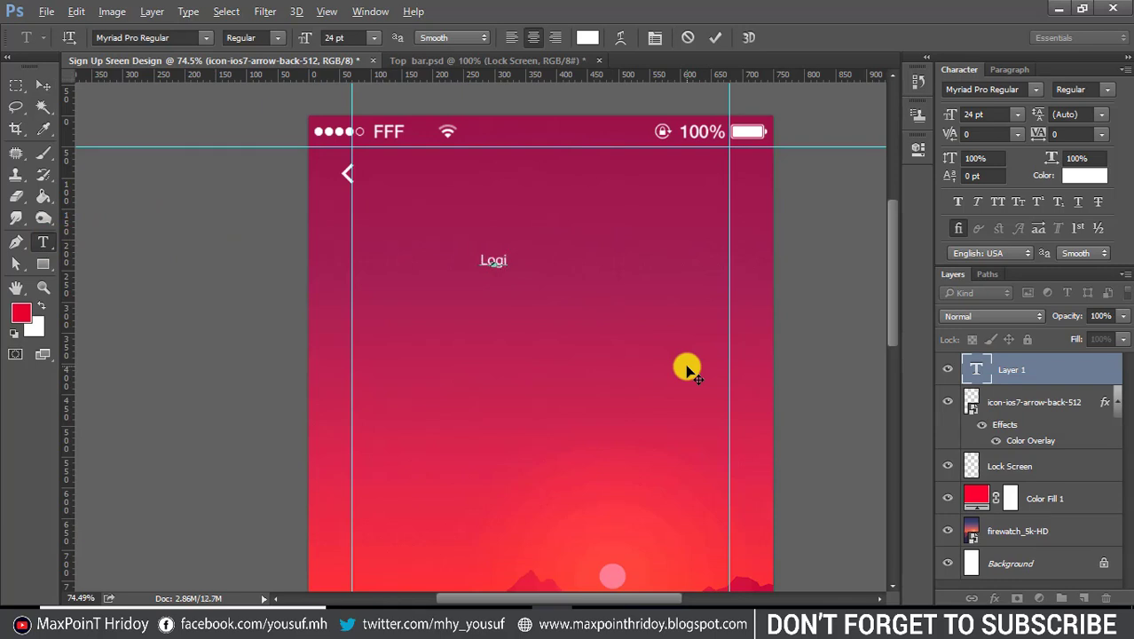
Set the Login text in Open Sans Regular at 30 pt.
{"action": "left_click_drag", "start_coordinate": [517, 264], "coordinate": [413, 261]}
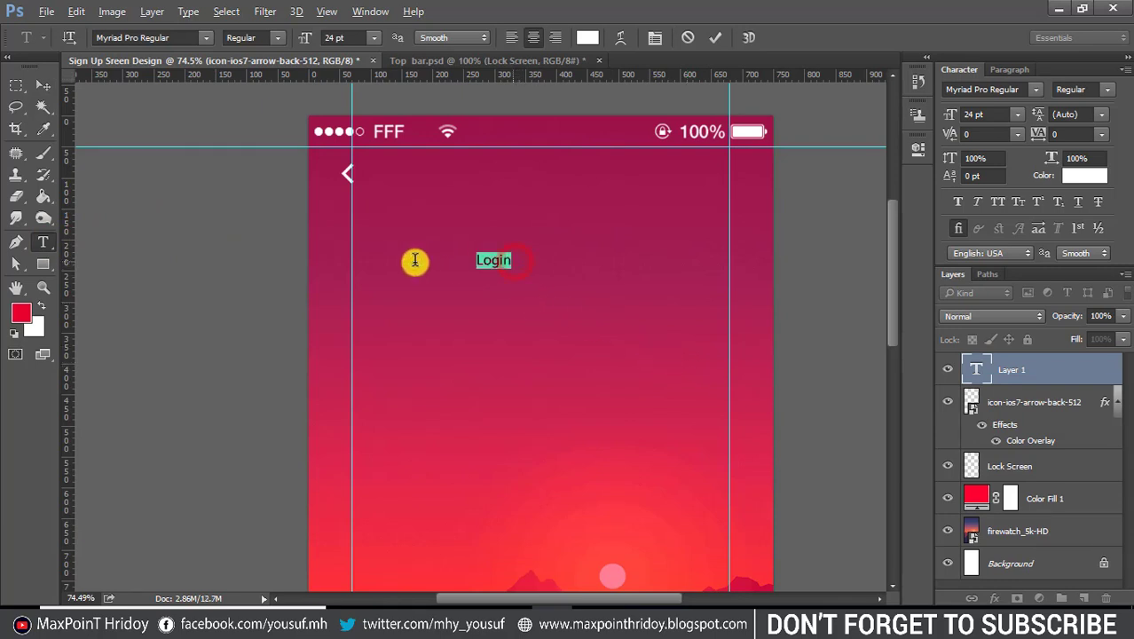
{"action": "left_click", "coordinate": [985, 88]}
{"action": "type", "text": "open"}
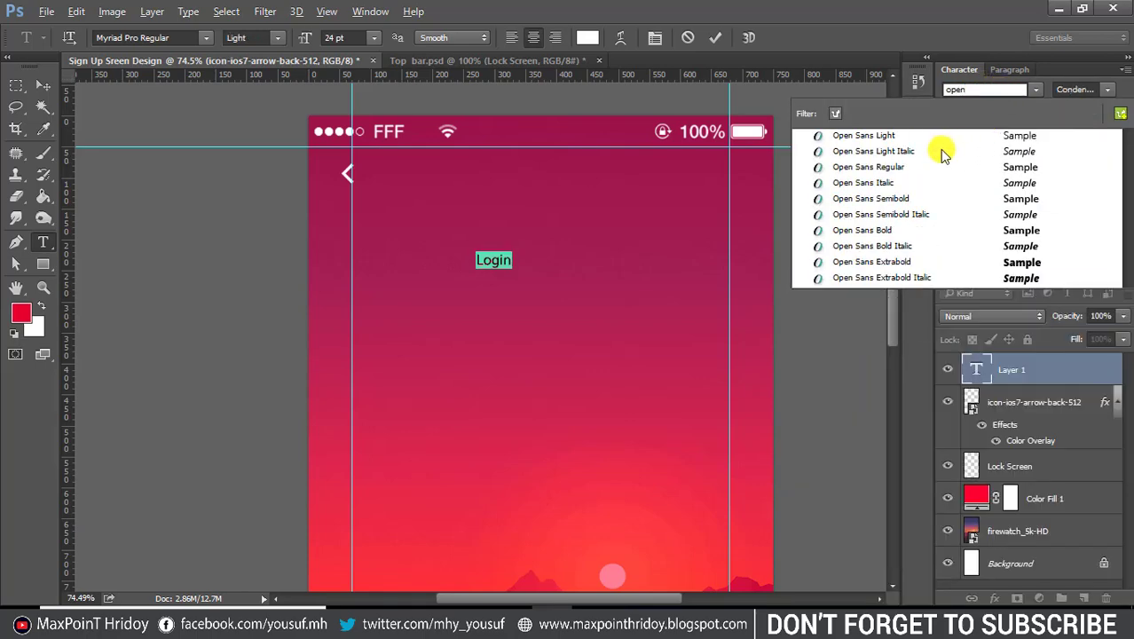
{"action": "left_click", "coordinate": [891, 167]}
{"action": "left_click", "coordinate": [992, 114]}
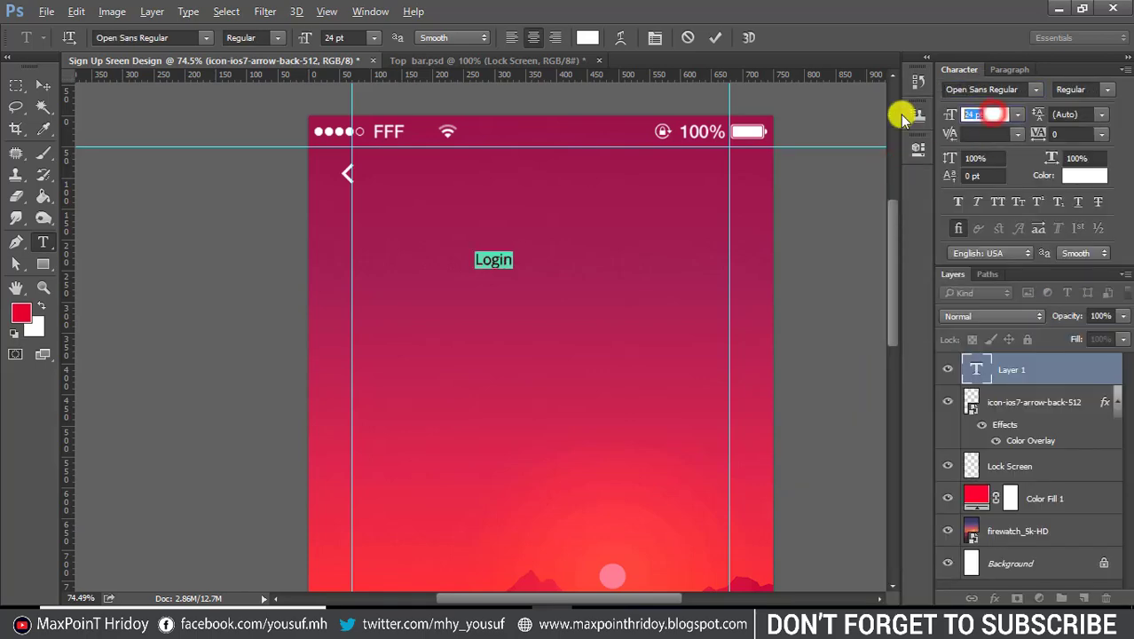
{"action": "type", "text": "30"}
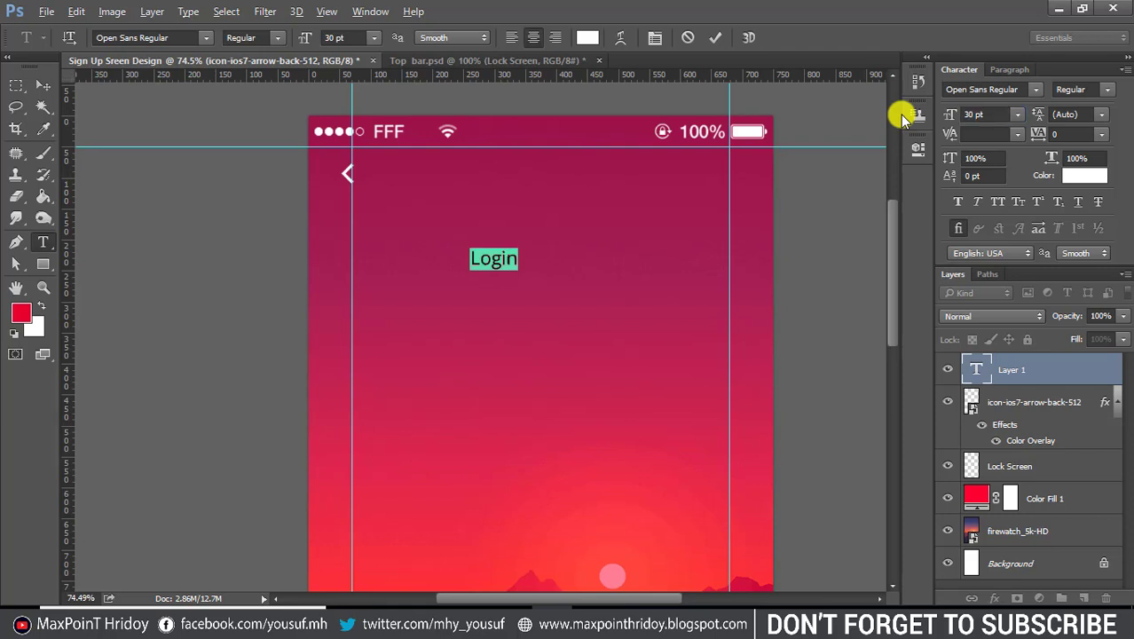
Move the Login text against the right margin guide and align its vertical centre with the back arrow's.
{"action": "left_click", "coordinate": [44, 87]}
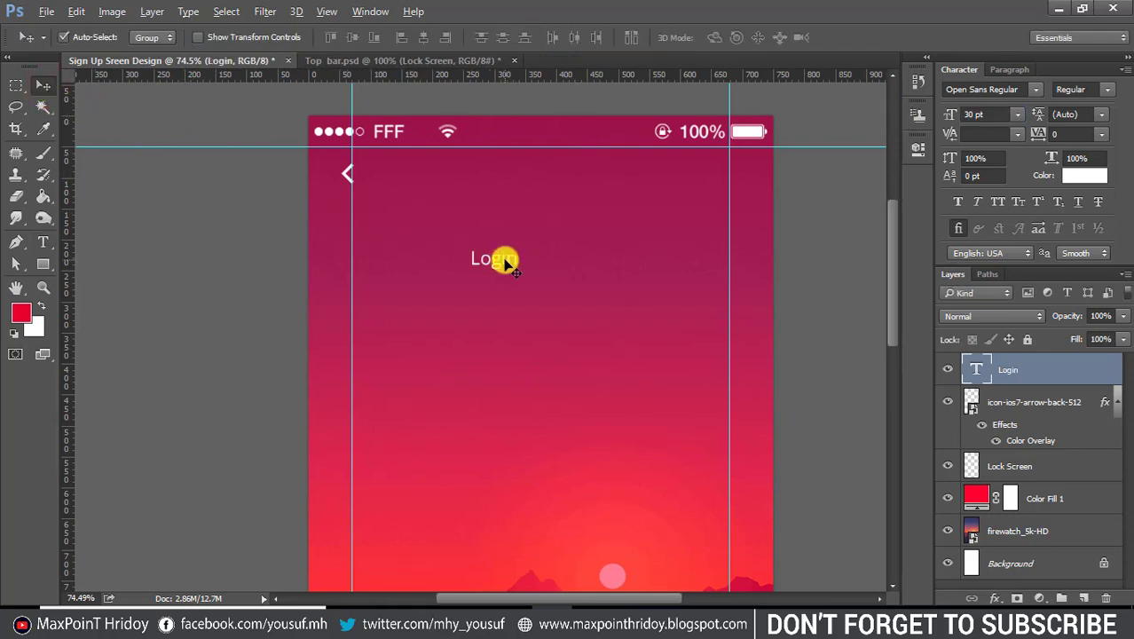
{"action": "left_click_drag", "start_coordinate": [503, 264], "coordinate": [716, 203]}
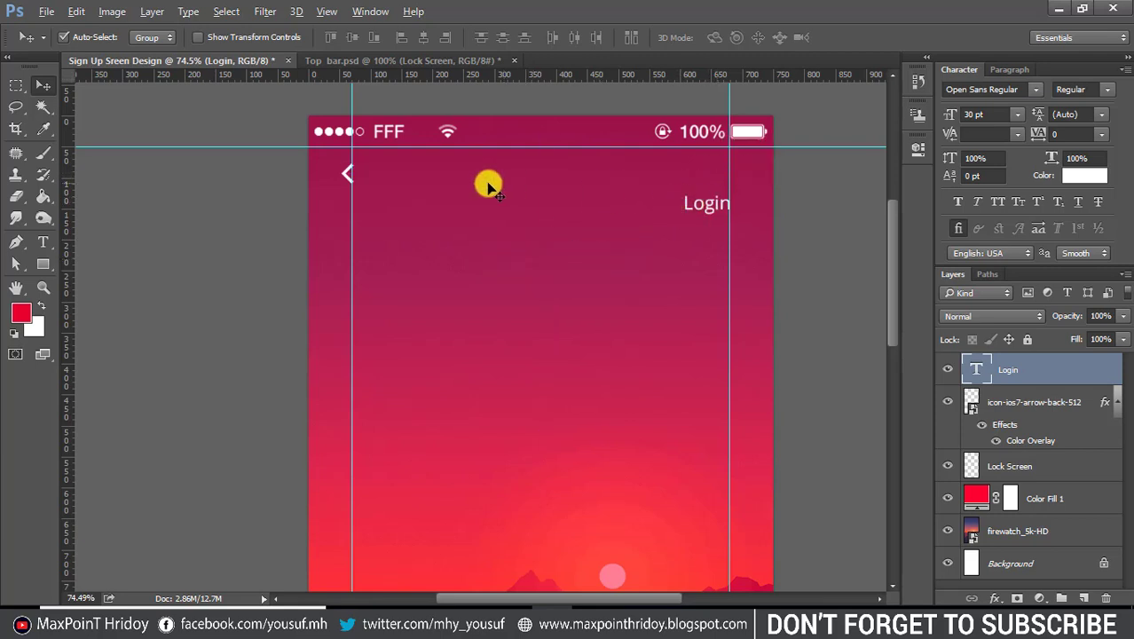
{"action": "left_click", "coordinate": [1116, 401]}
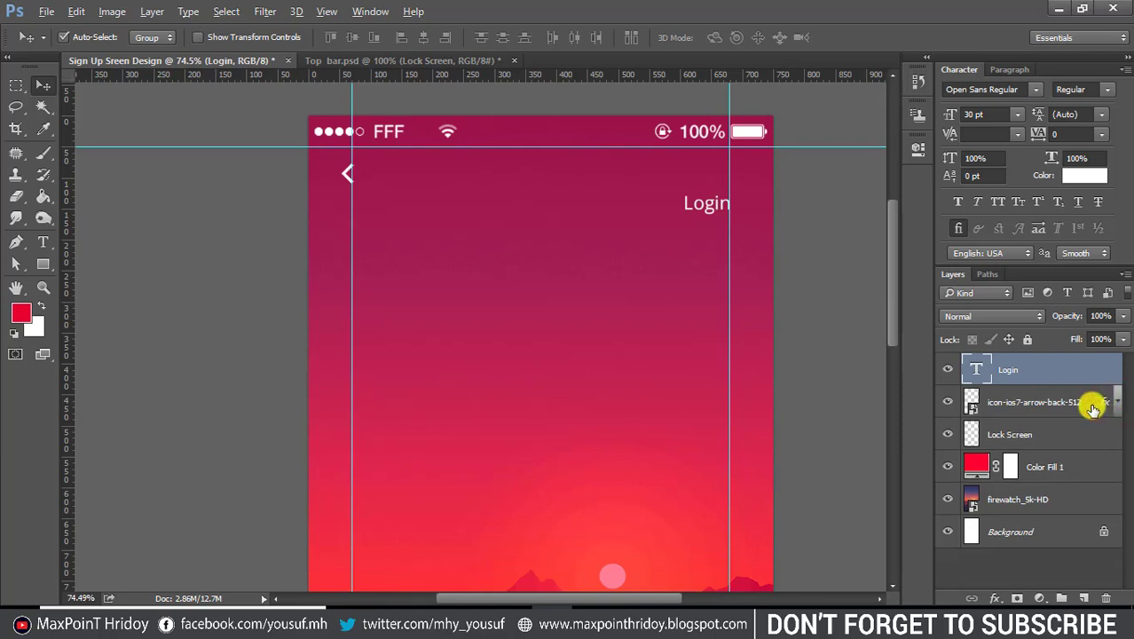
{"action": "left_click", "coordinate": [1076, 407], "text": "shift"}
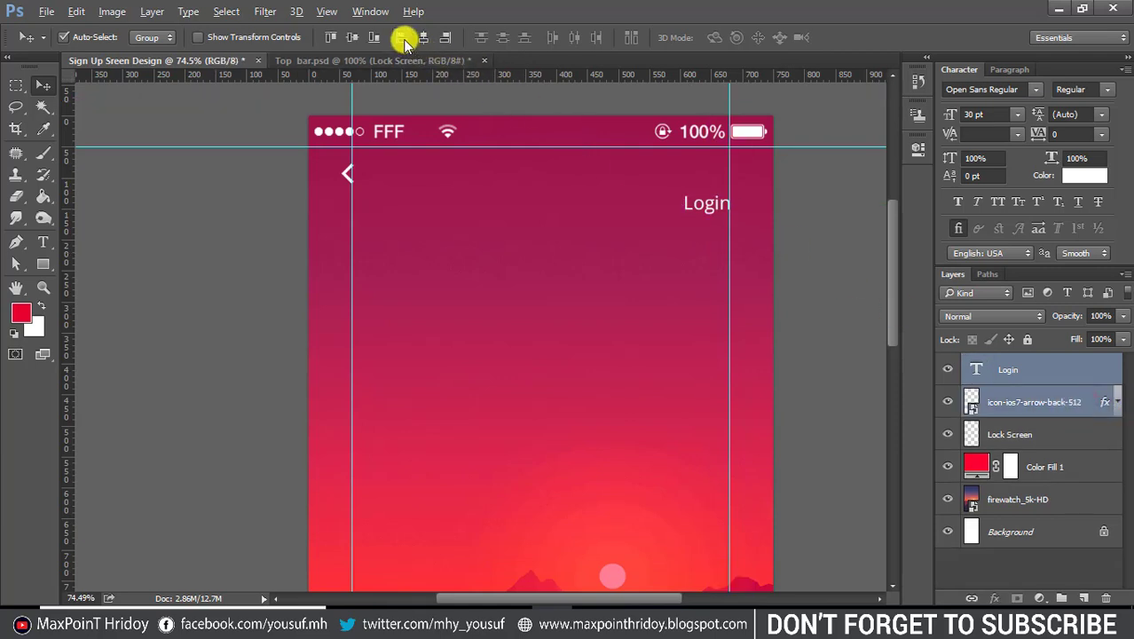
{"action": "left_click", "coordinate": [334, 40]}
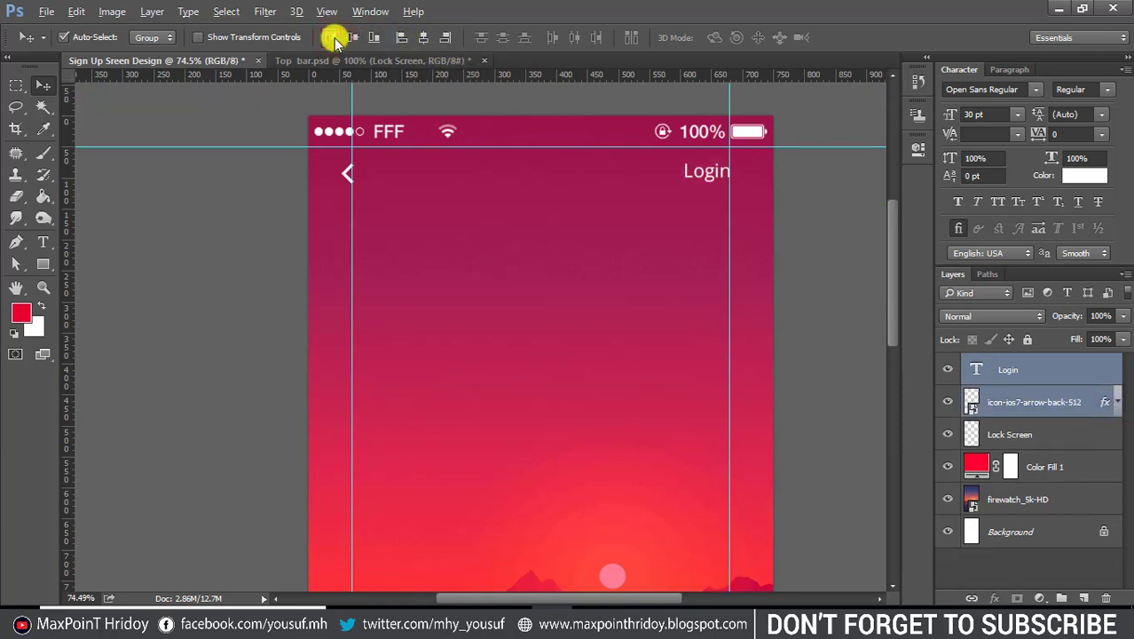
{"action": "left_click", "coordinate": [349, 40]}
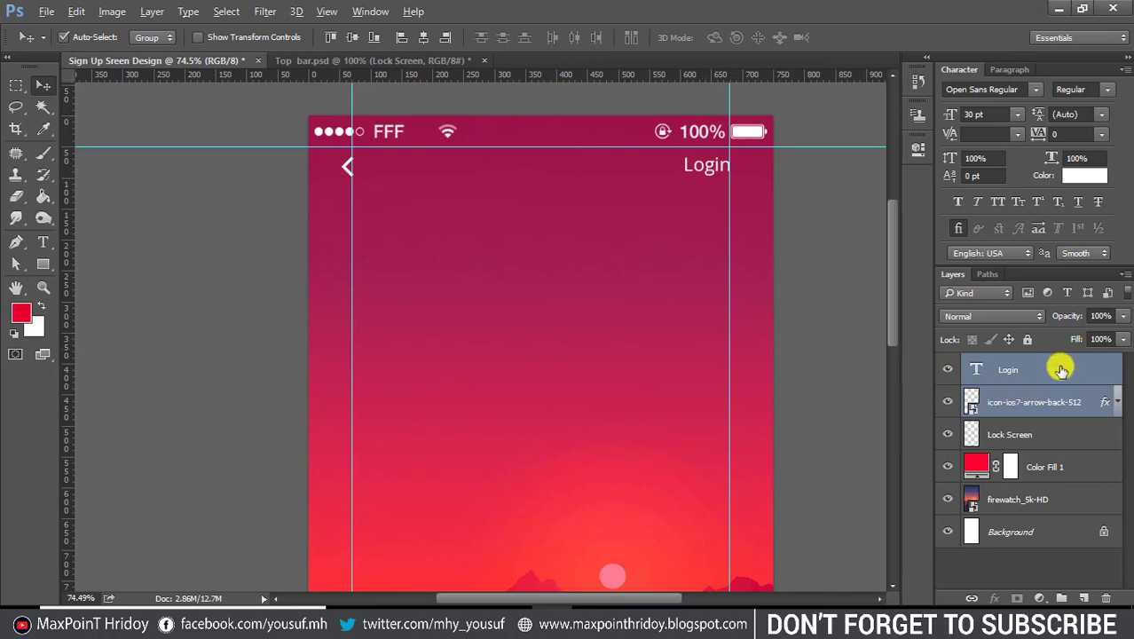
Group the Login text and back arrow layers and name the group Login_Arow.
{"action": "key", "text": "ctrl+g"}
{"action": "double_click", "coordinate": [1011, 364]}
{"action": "type", "text": "Login_Arow"}
{"action": "key", "text": "Return"}
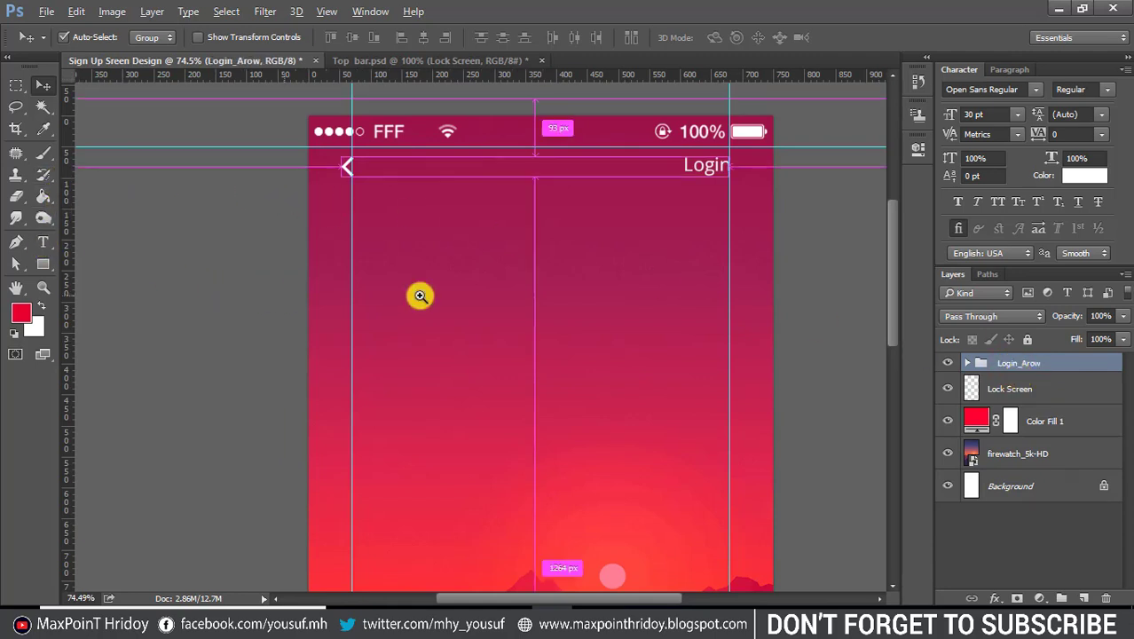
Add the text "Sign Up" in the middle of the screen and set its size to 80 pt.
{"action": "scroll", "coordinate": [381, 302], "scroll_direction": "down", "scroll_amount": 3}
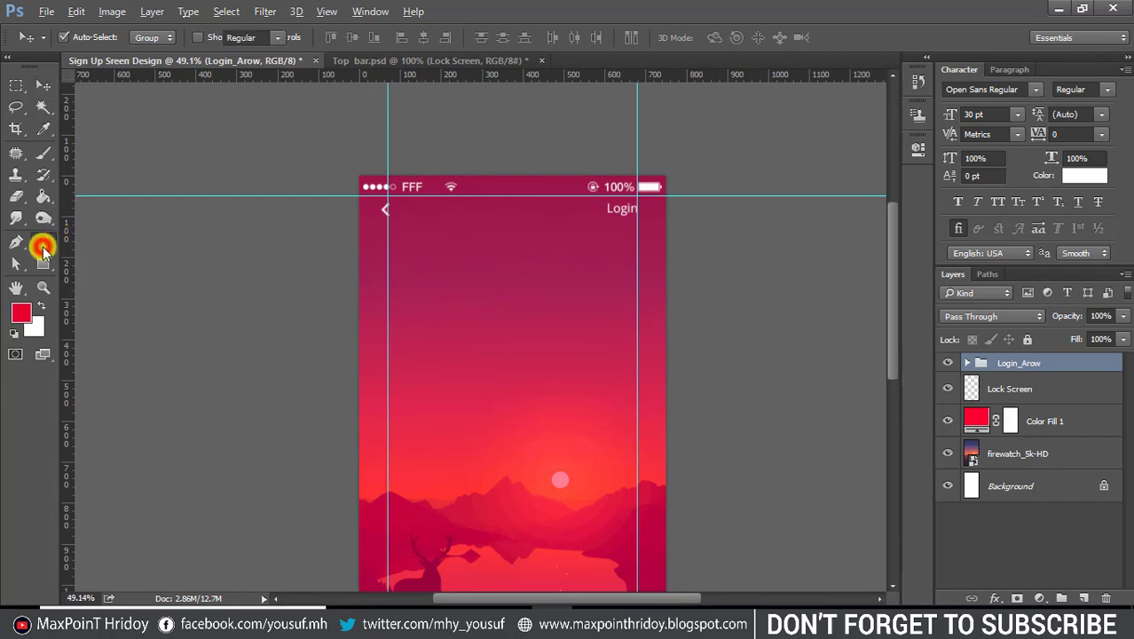
{"action": "left_click", "coordinate": [43, 241]}
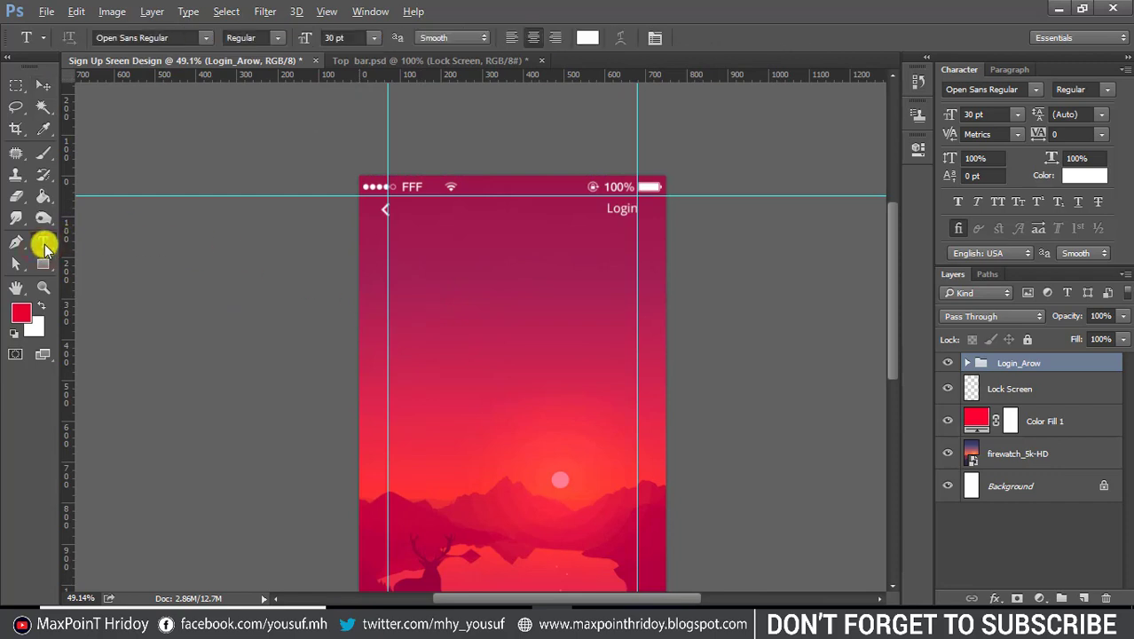
{"action": "left_click", "coordinate": [458, 395]}
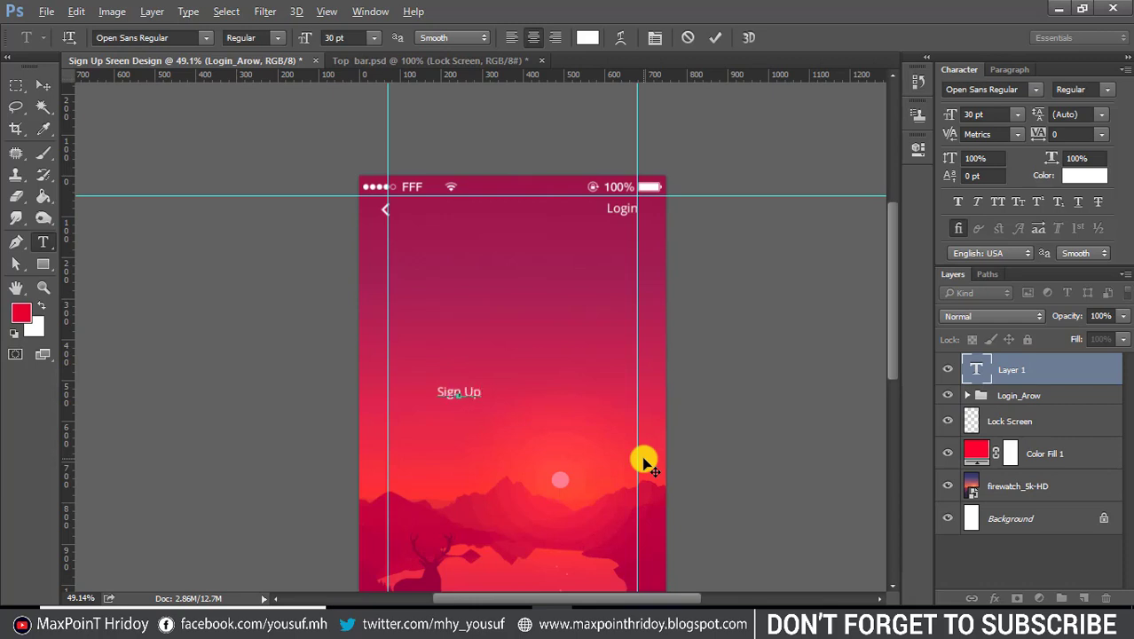
{"action": "left_click_drag", "start_coordinate": [482, 391], "coordinate": [337, 387]}
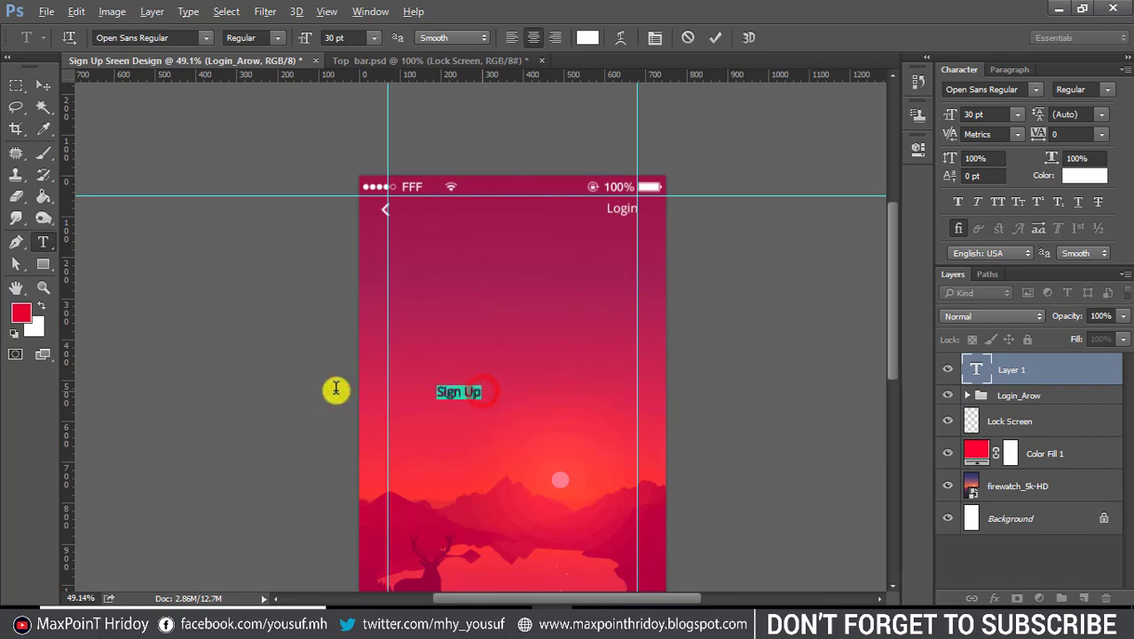
{"action": "left_click", "coordinate": [987, 113]}
{"action": "type", "text": "80"}
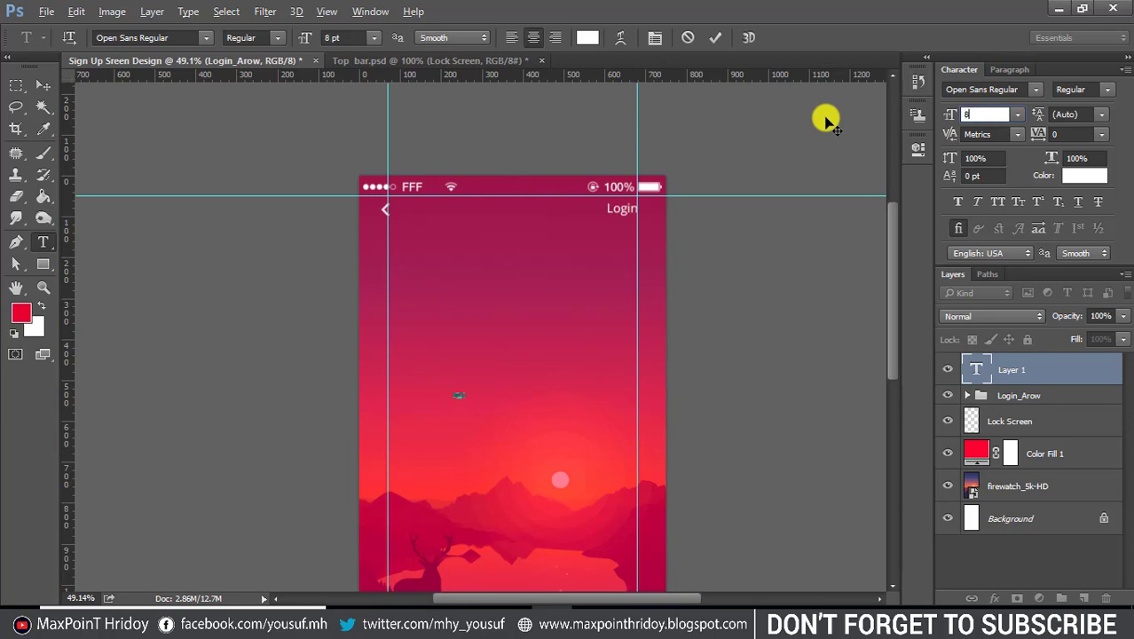
{"action": "key", "text": "Return"}
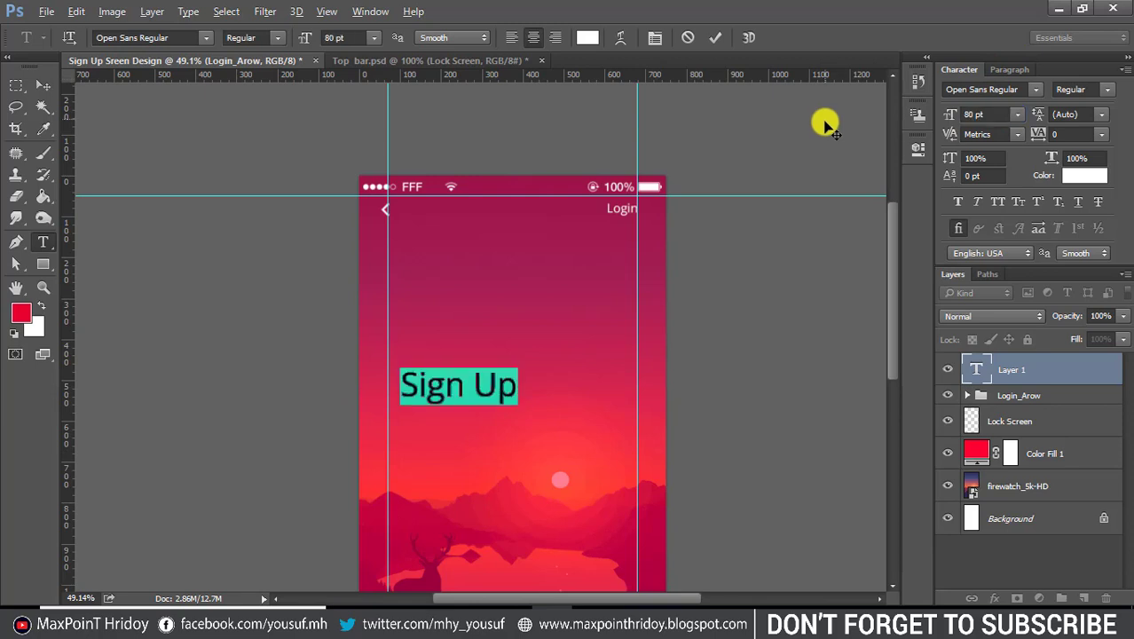
Centre the Sign Up text horizontally on the Background layer.
{"action": "left_click", "coordinate": [43, 85]}
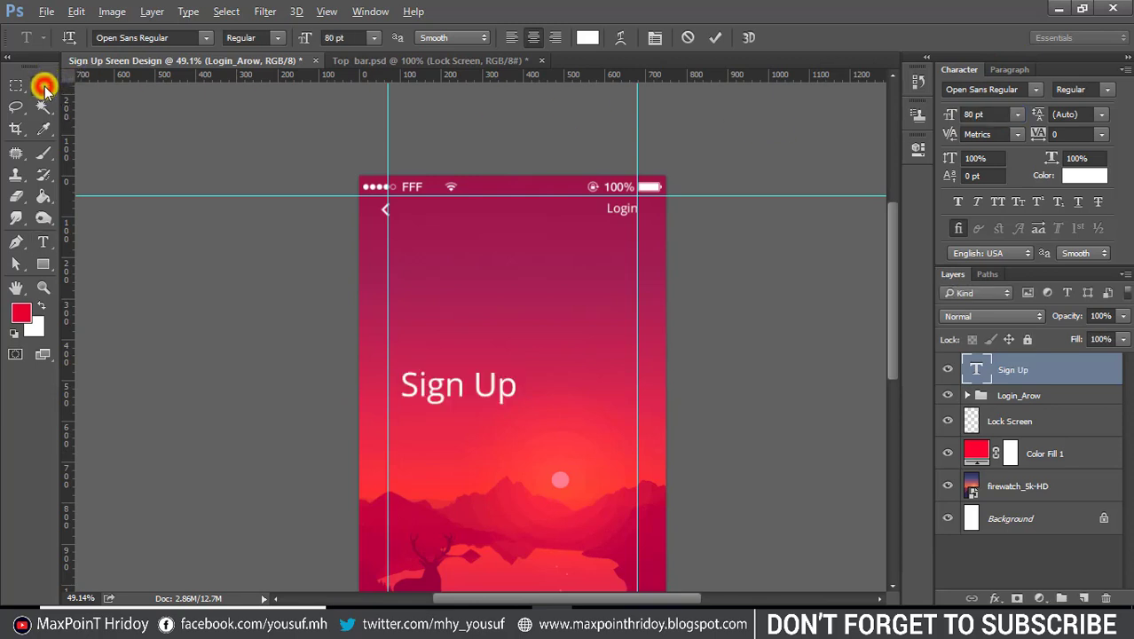
{"action": "key", "text": "ctrl"}
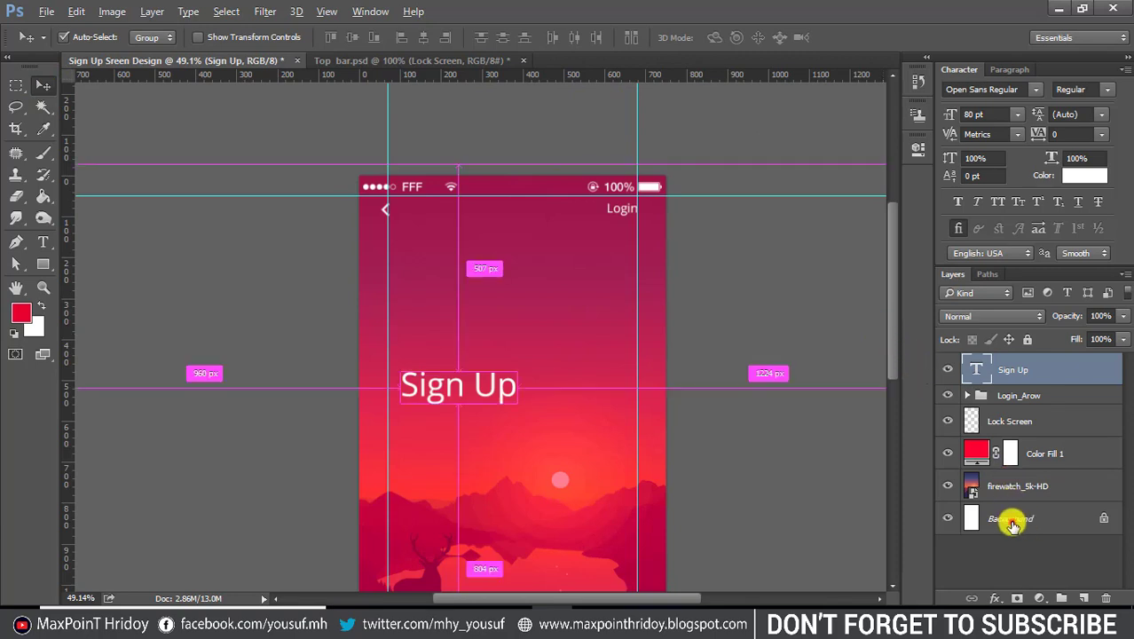
{"action": "left_click", "coordinate": [1013, 520], "text": "ctrl"}
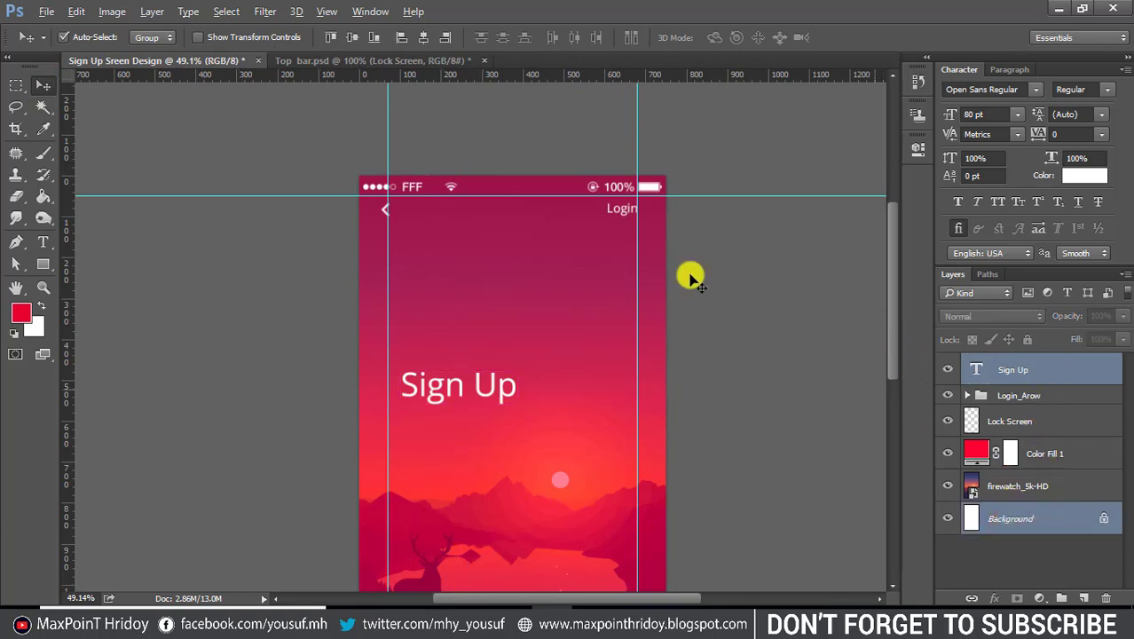
{"action": "left_click", "coordinate": [423, 38]}
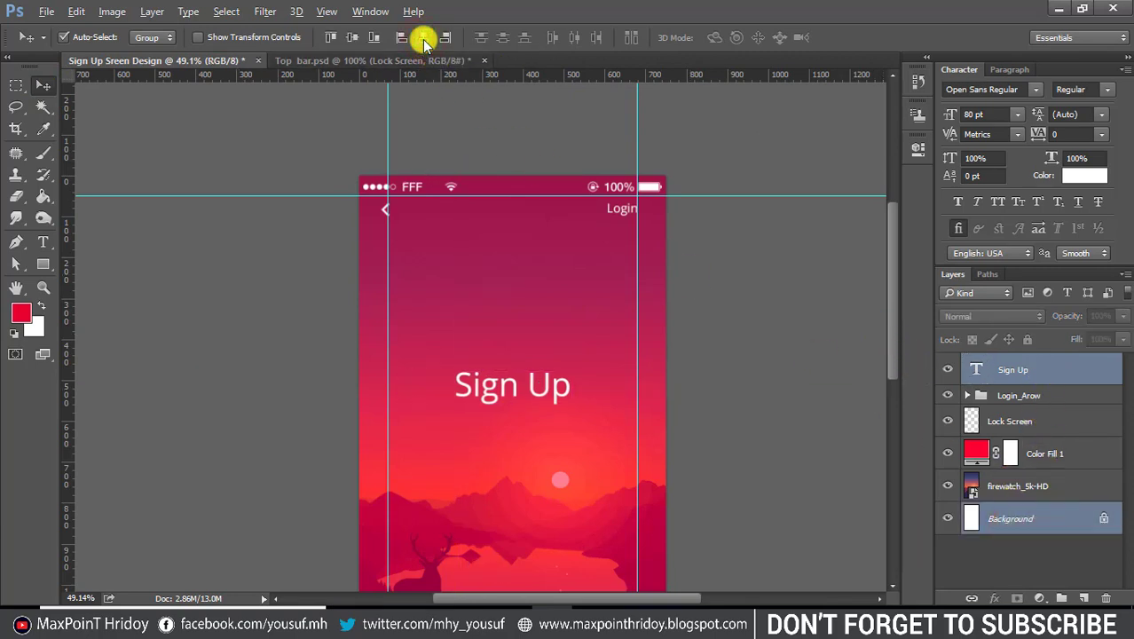
{"action": "left_click", "coordinate": [466, 293]}
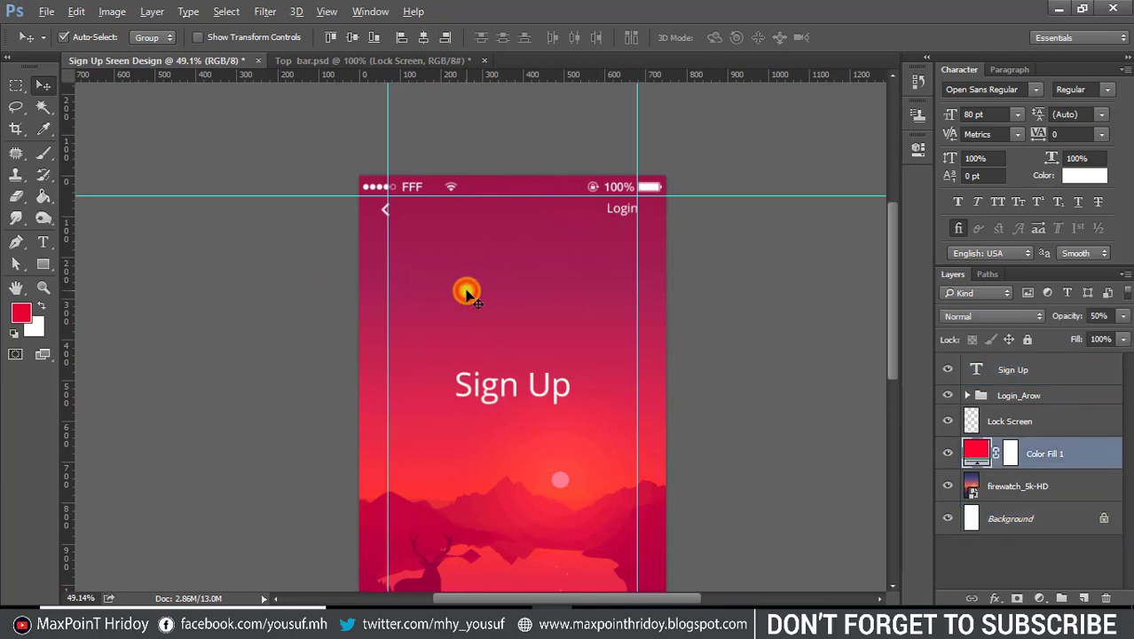
Place the Sign Up text below Login by aligning its bottom edge to a spacer selection about 300 px tall, then deselect.
{"action": "left_click", "coordinate": [16, 86]}
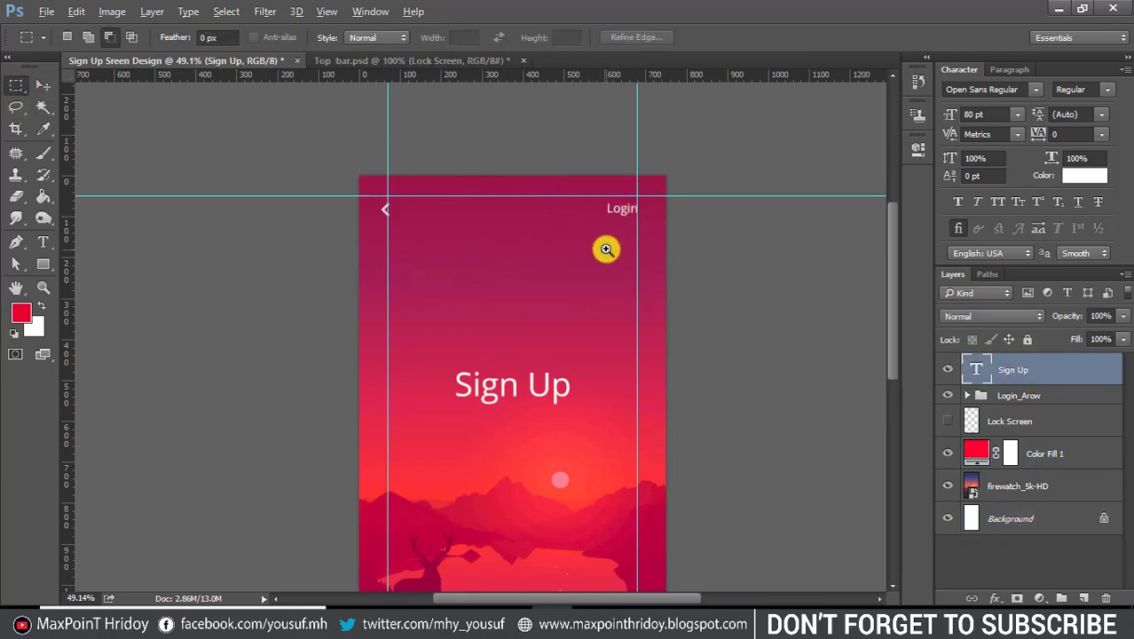
{"action": "left_click_drag", "start_coordinate": [608, 252], "coordinate": [626, 228]}
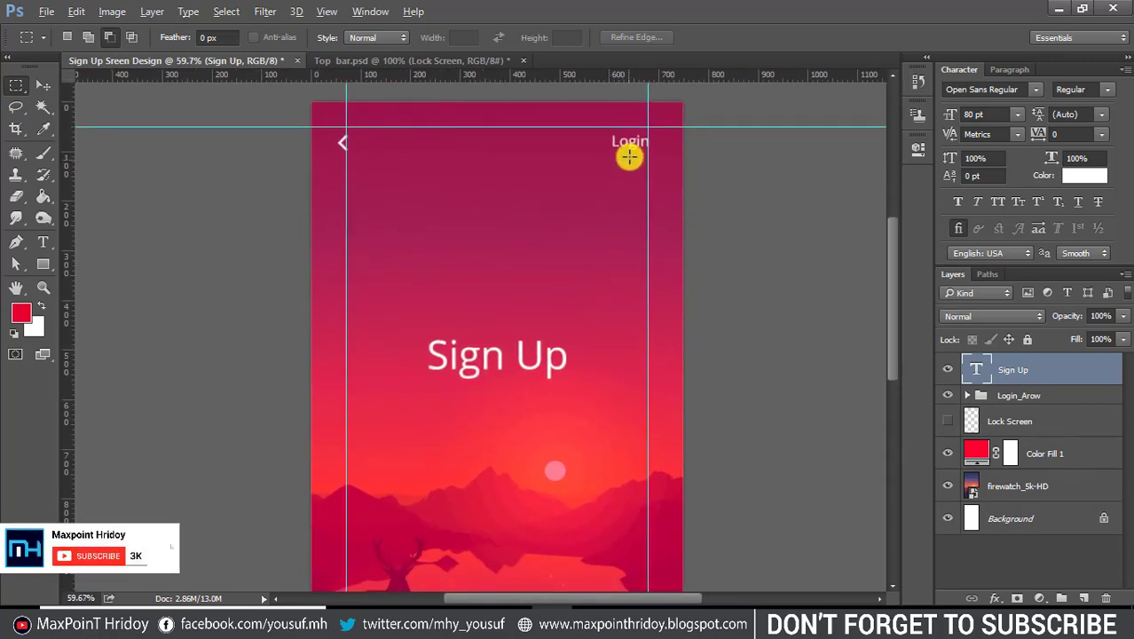
{"action": "left_click_drag", "start_coordinate": [628, 155], "coordinate": [413, 296]}
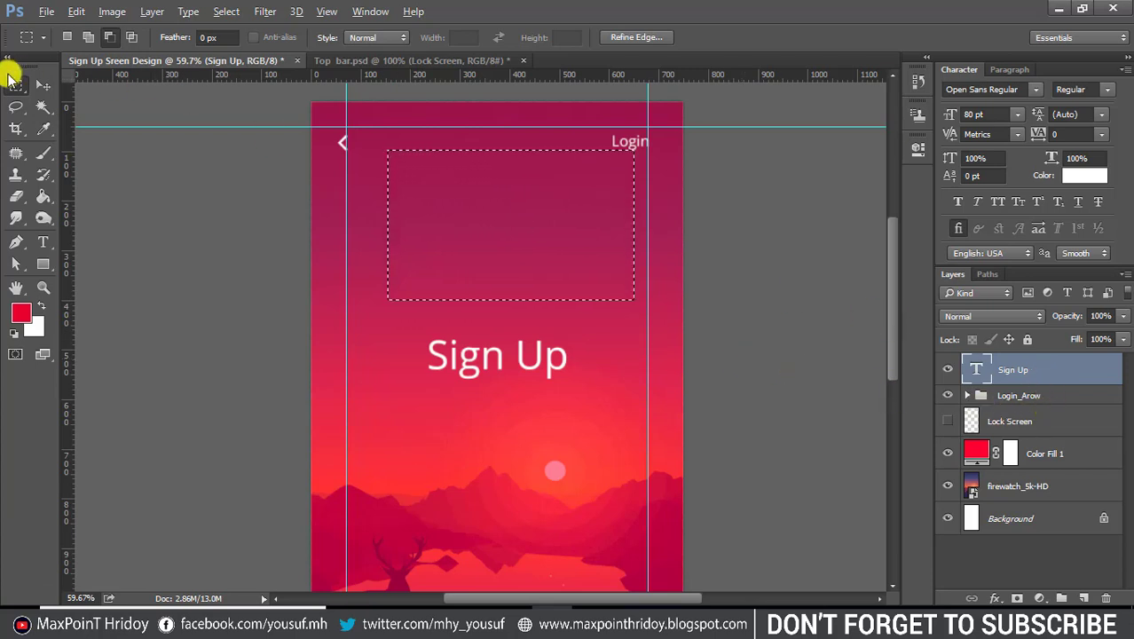
{"action": "left_click", "coordinate": [42, 84]}
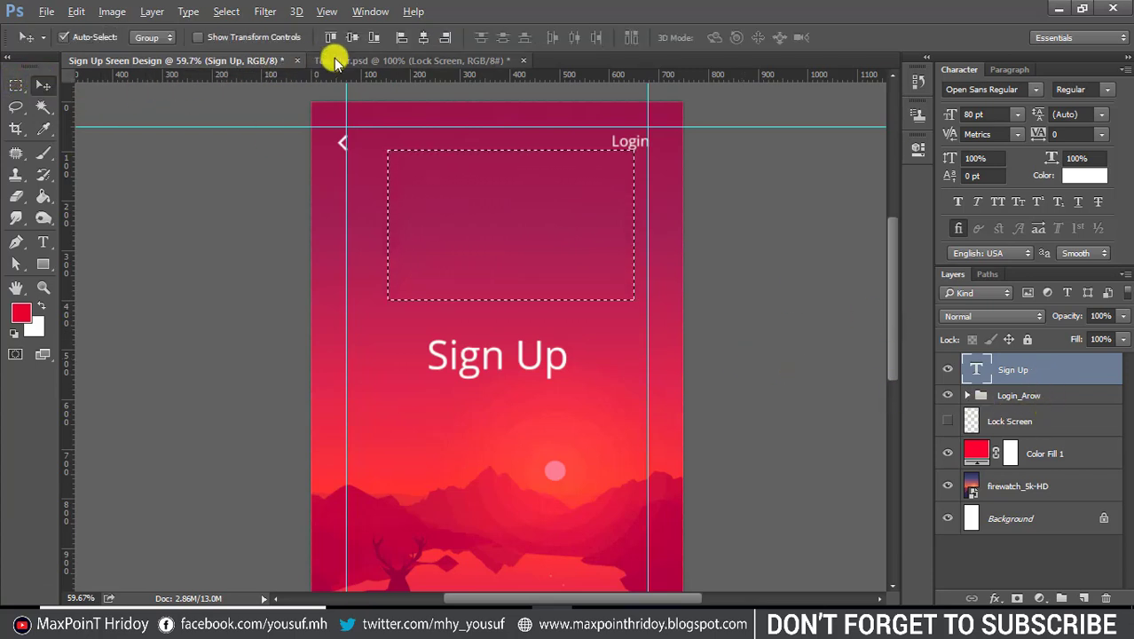
{"action": "left_click", "coordinate": [370, 37]}
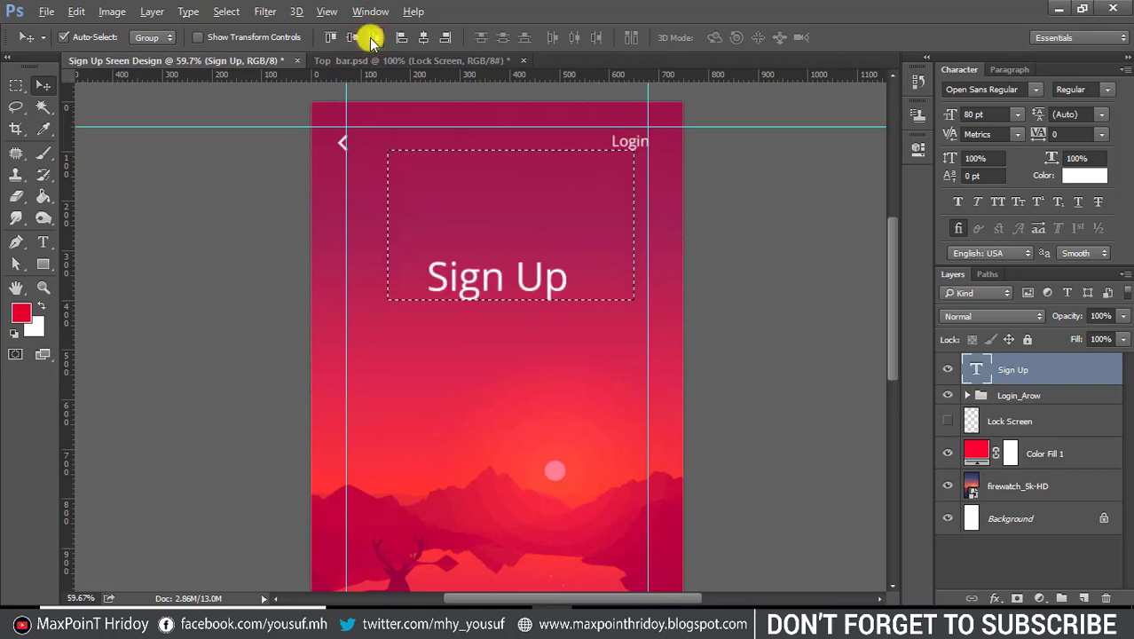
{"action": "key", "text": "shift+alt+comma"}
{"action": "key", "text": "ctrl+d"}
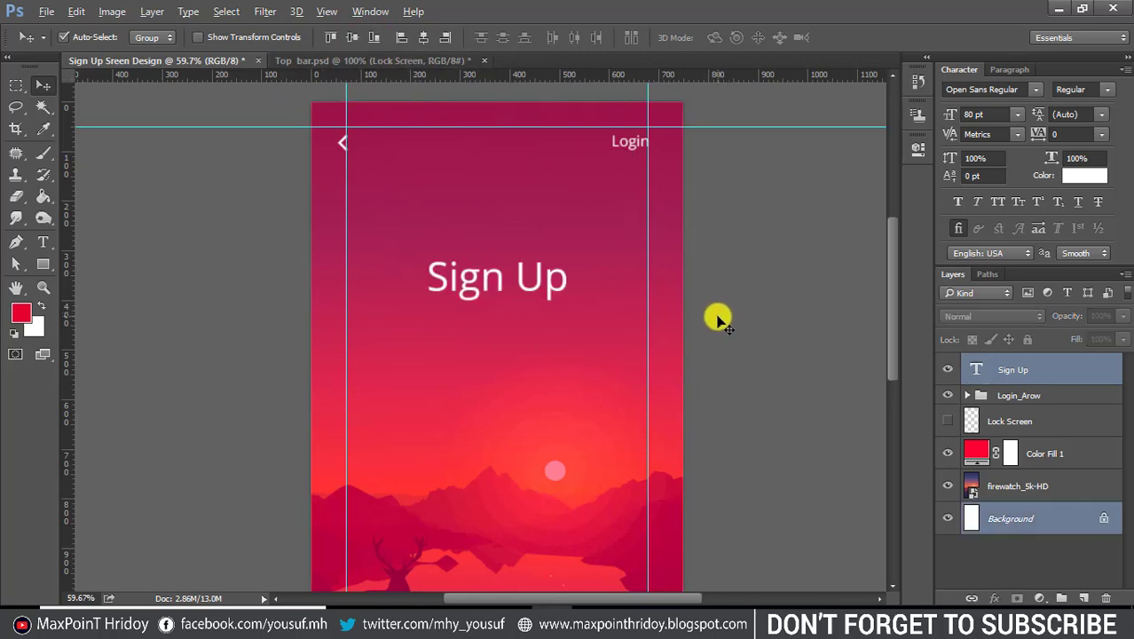
{"action": "left_click", "coordinate": [1059, 370]}
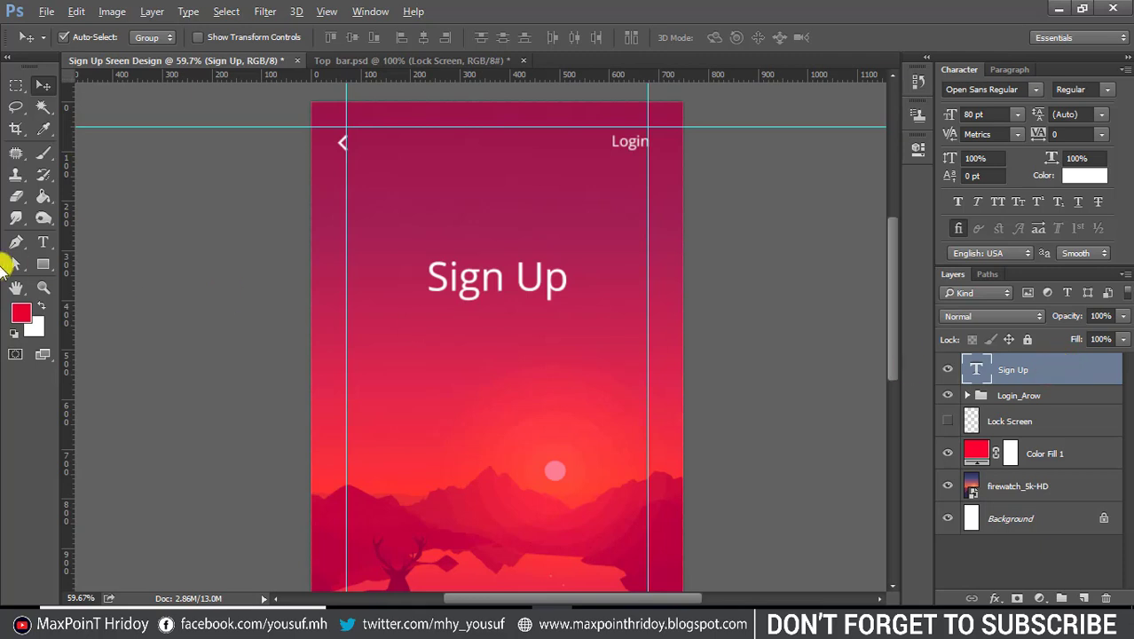
Add the text "Name" near the left margin guide, below the Sign Up heading.
{"action": "left_click", "coordinate": [43, 241]}
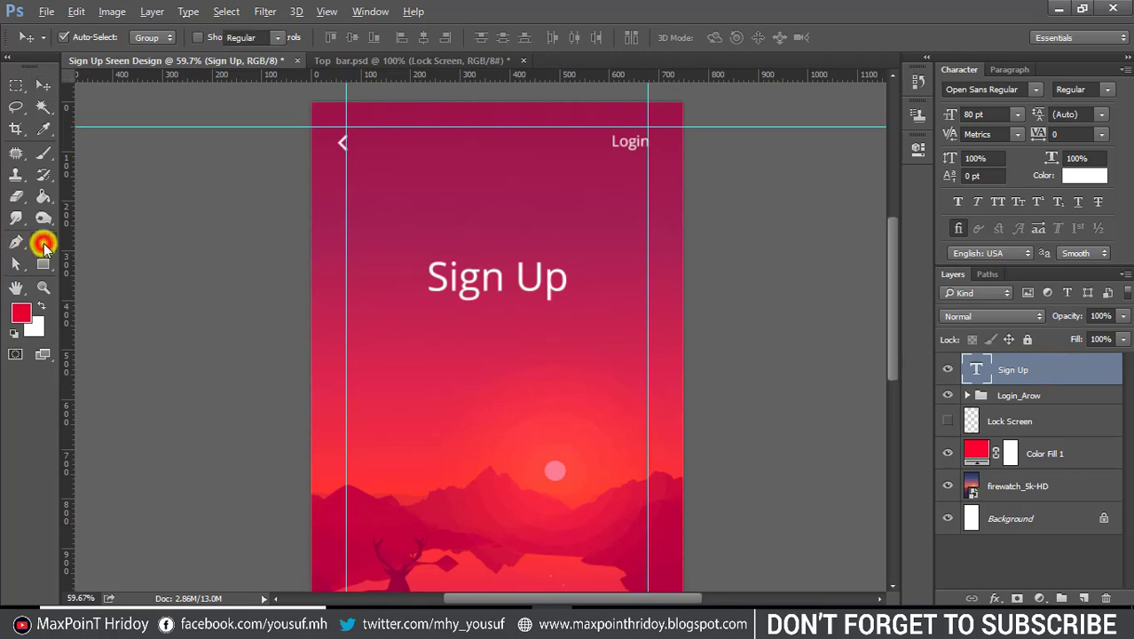
{"action": "left_click", "coordinate": [355, 464]}
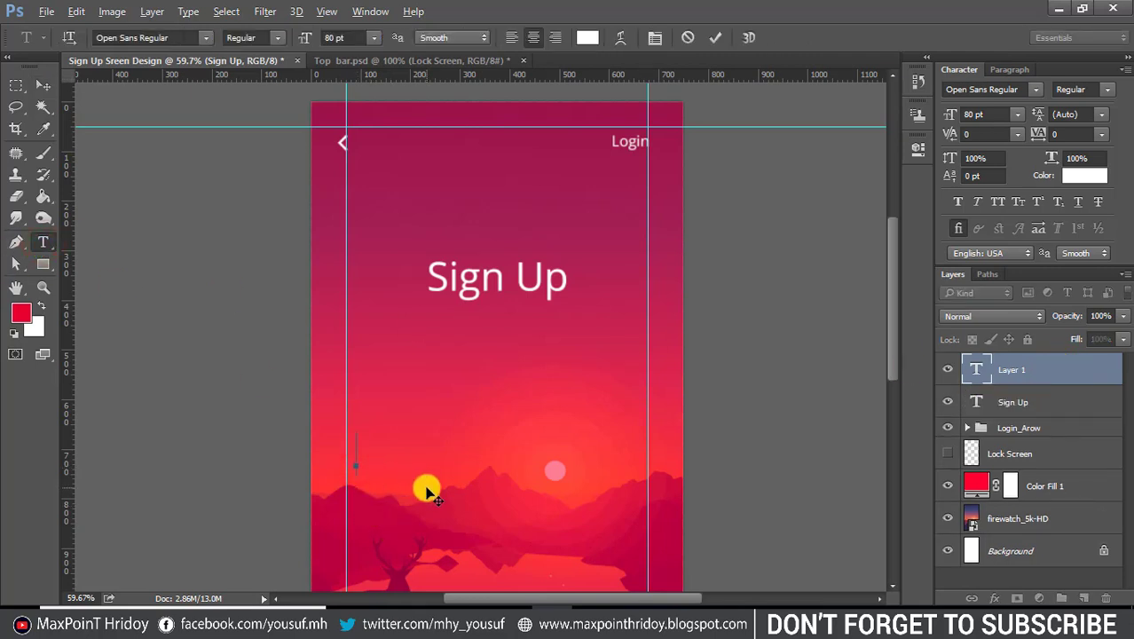
{"action": "type", "text": "Name"}
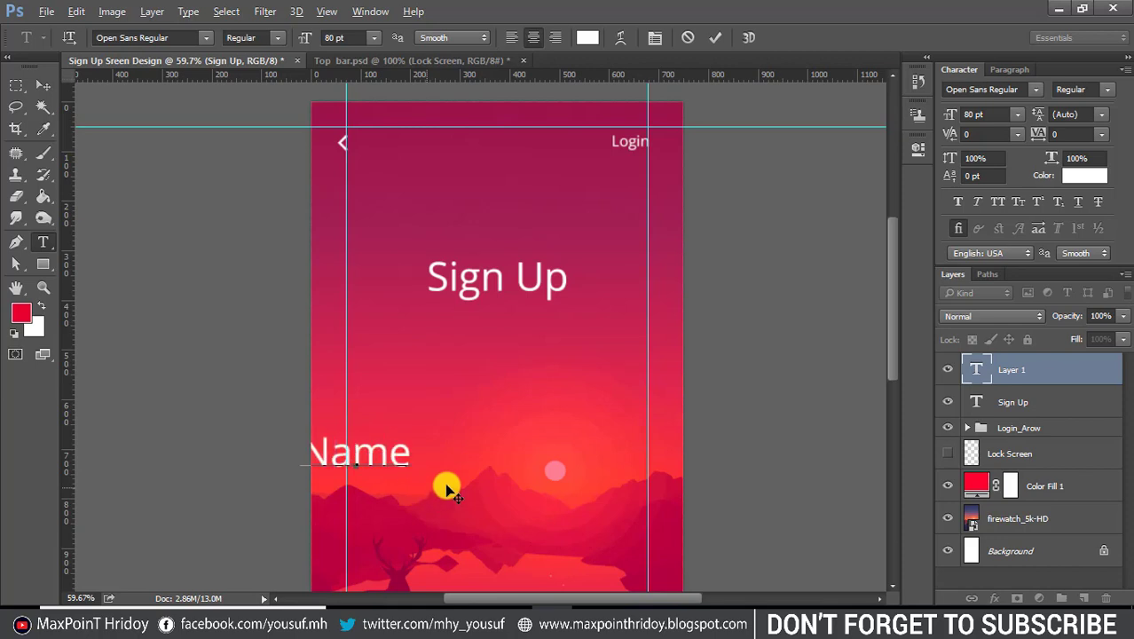
Left-align the Name text and set it in Open Sans Light at 30 pt.
{"action": "left_click_drag", "start_coordinate": [408, 454], "coordinate": [195, 455]}
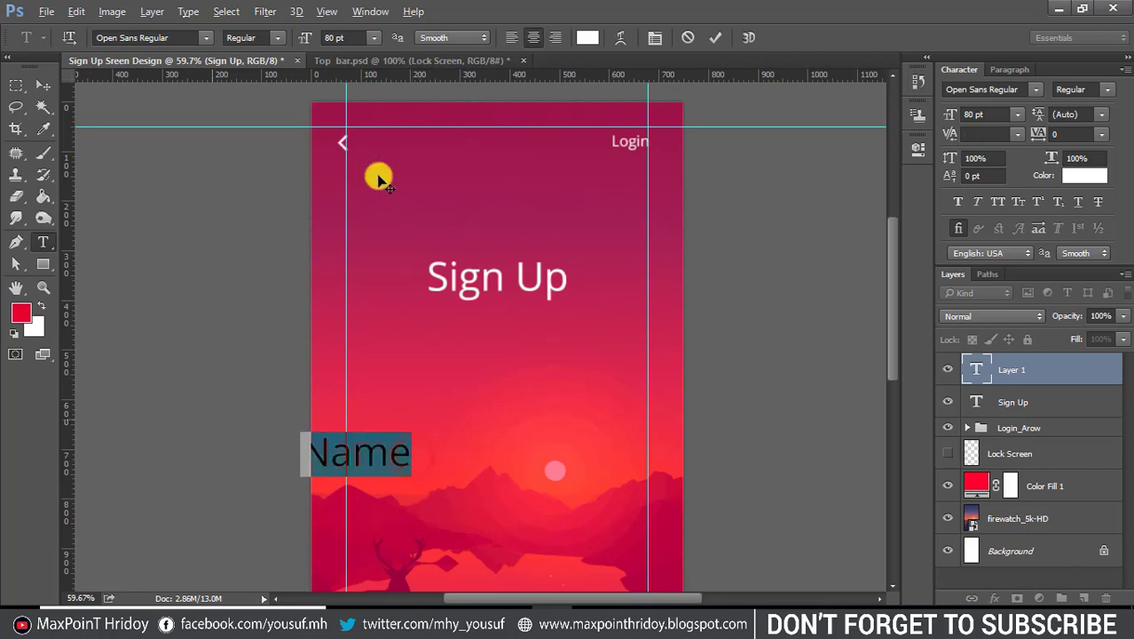
{"action": "left_click", "coordinate": [512, 39]}
{"action": "left_click", "coordinate": [985, 114]}
{"action": "type", "text": "30"}
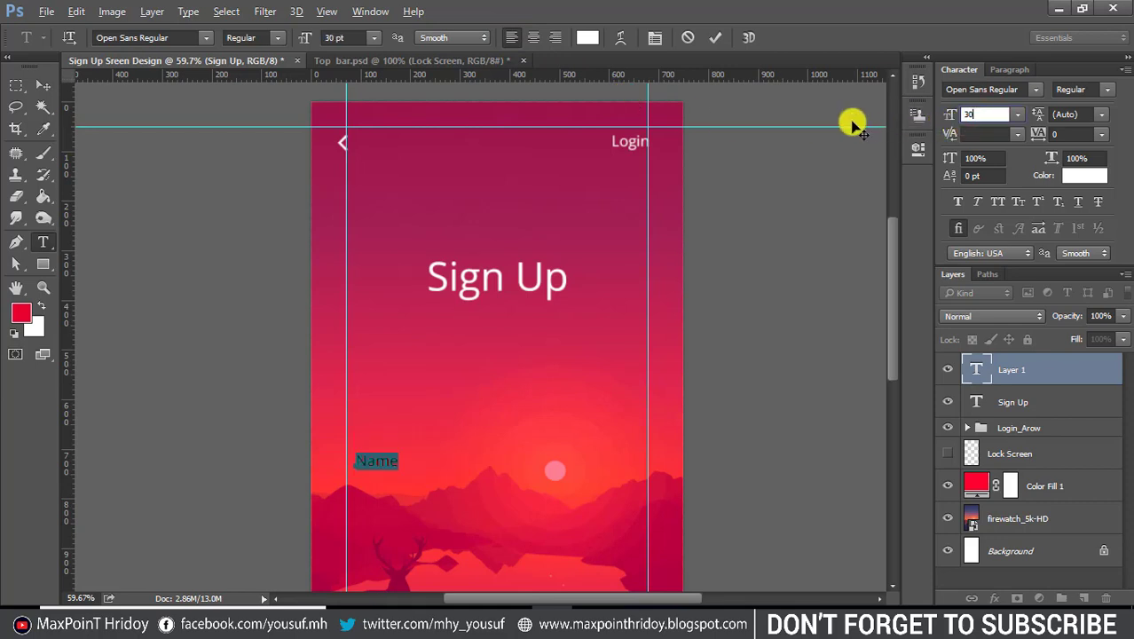
{"action": "left_click", "coordinate": [1107, 90]}
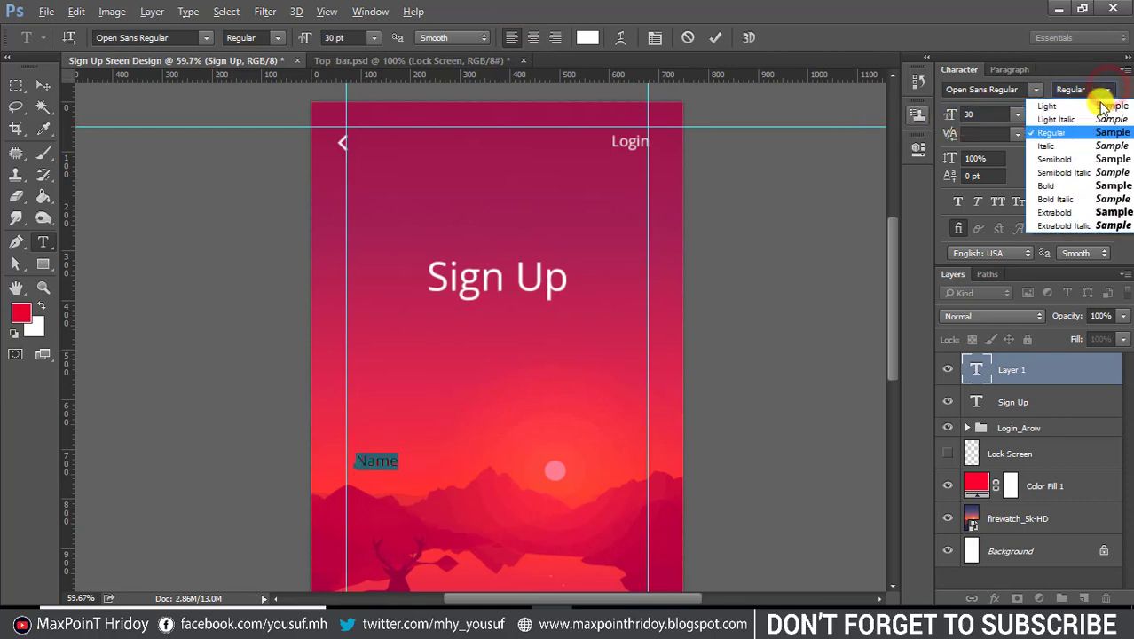
{"action": "left_click", "coordinate": [1074, 106]}
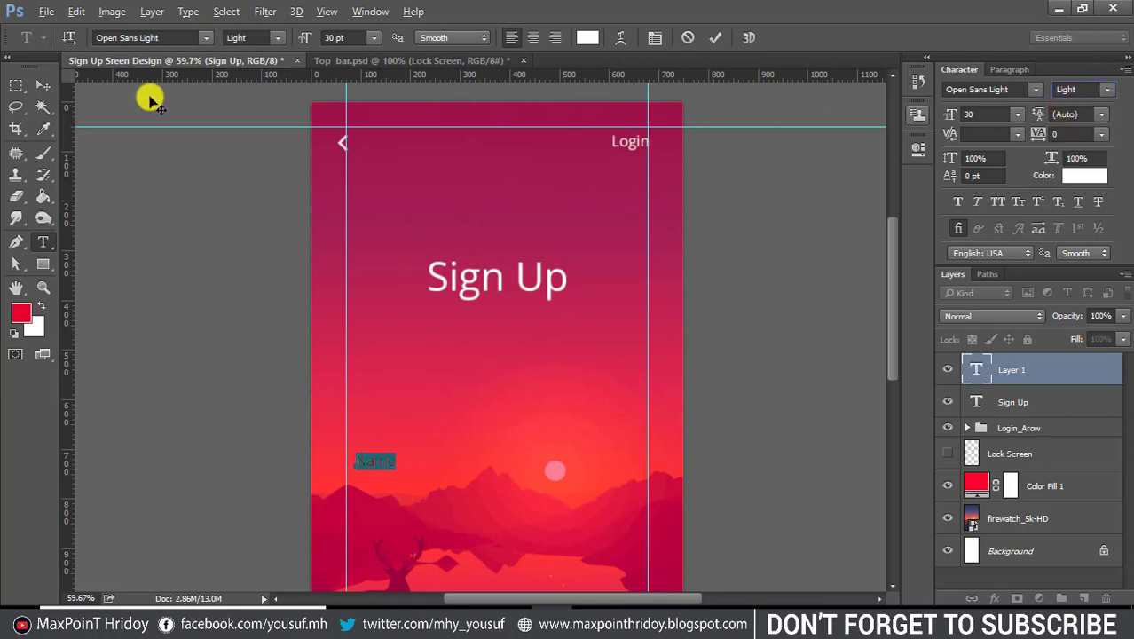
{"action": "left_click", "coordinate": [41, 84]}
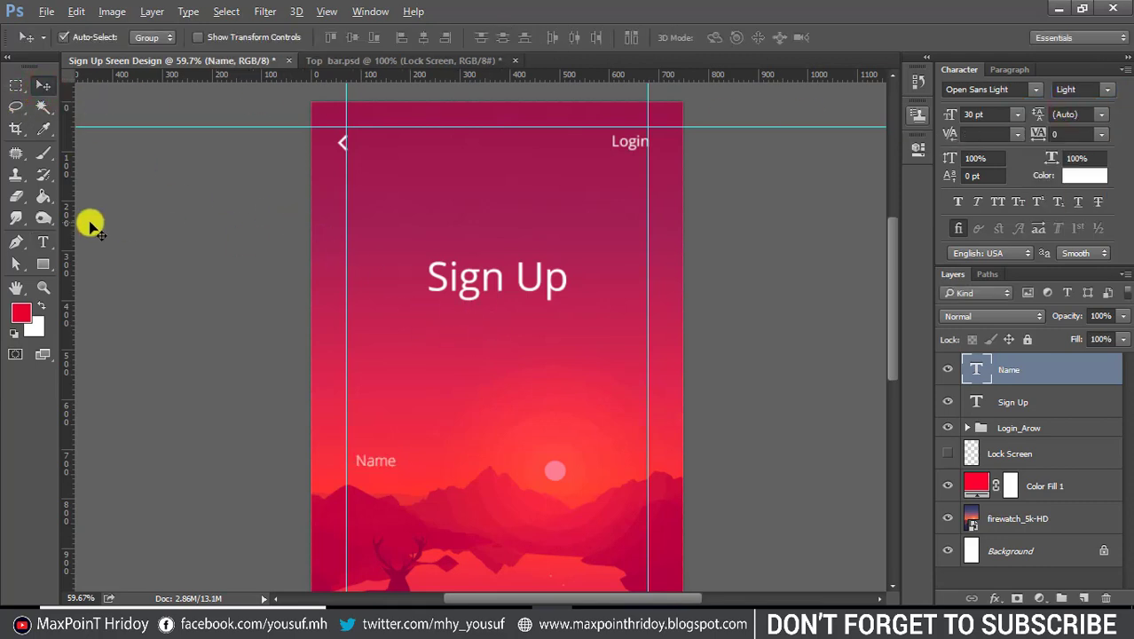
Position the Name text against the left margin guide, its bottom aligned to a spacer selection about 160 px tall below Sign Up.
{"action": "left_click", "coordinate": [16, 85]}
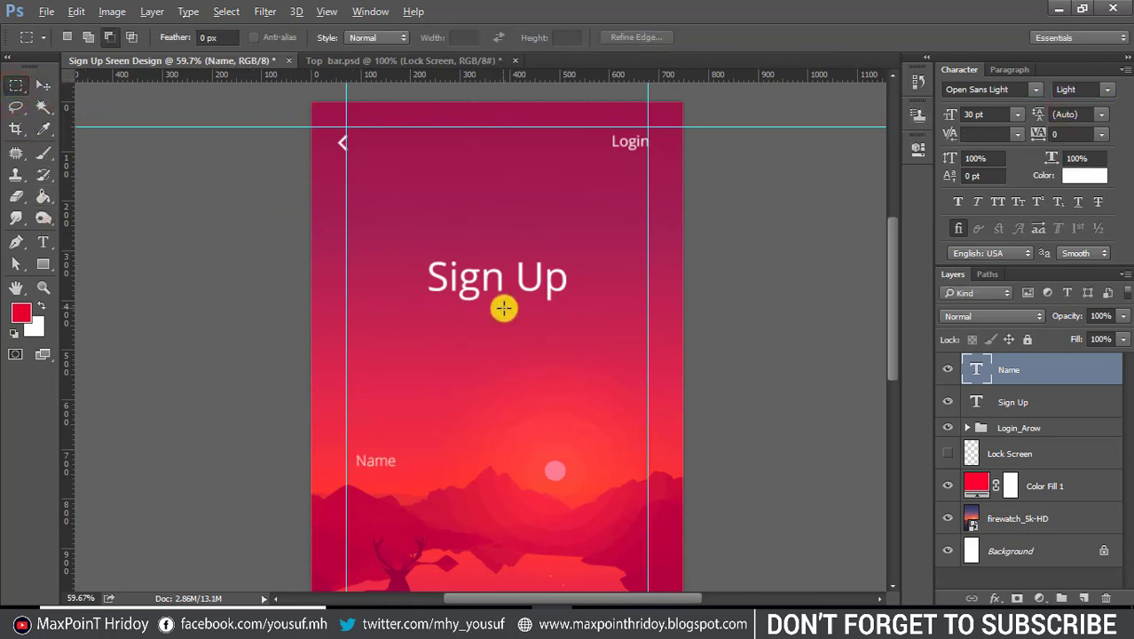
{"action": "left_click_drag", "start_coordinate": [487, 348], "coordinate": [347, 378]}
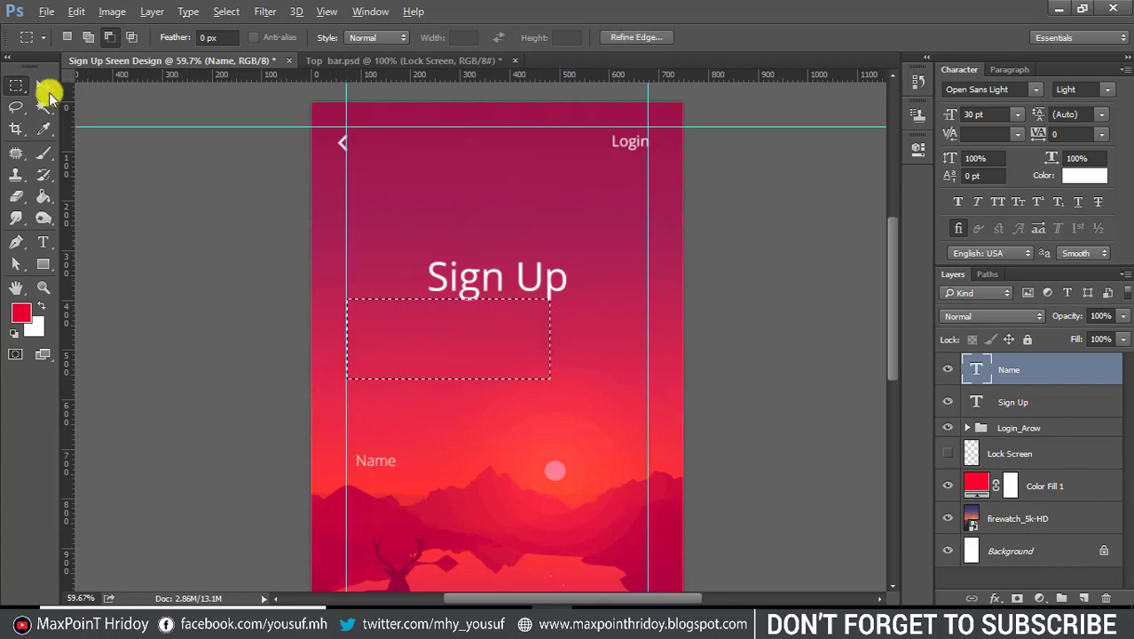
{"action": "left_click", "coordinate": [42, 87]}
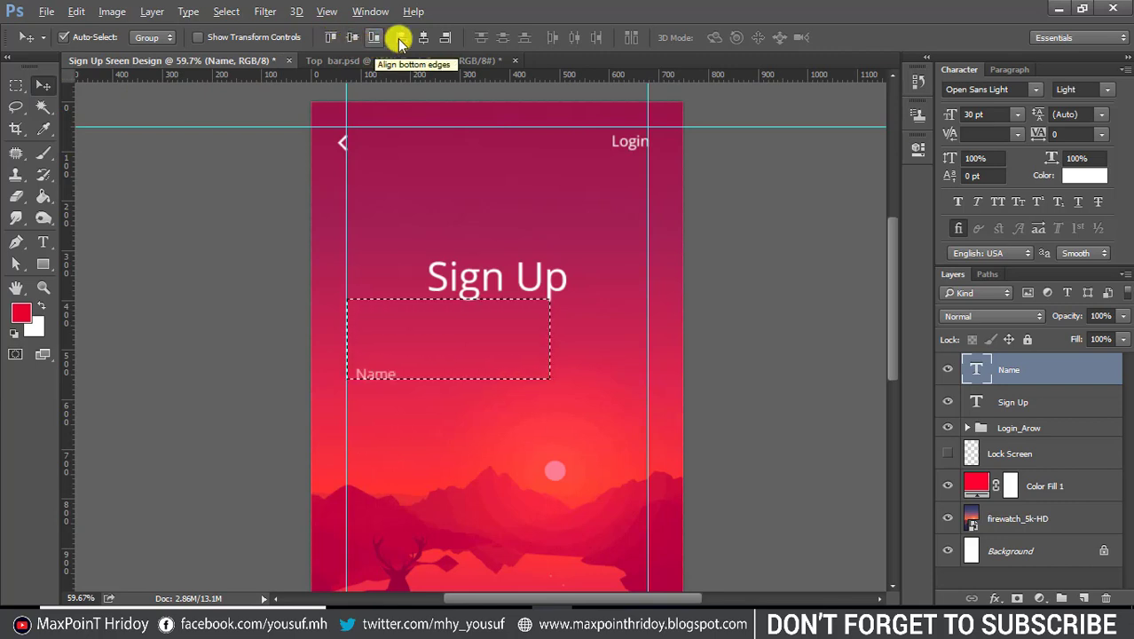
{"action": "left_click", "coordinate": [227, 12]}
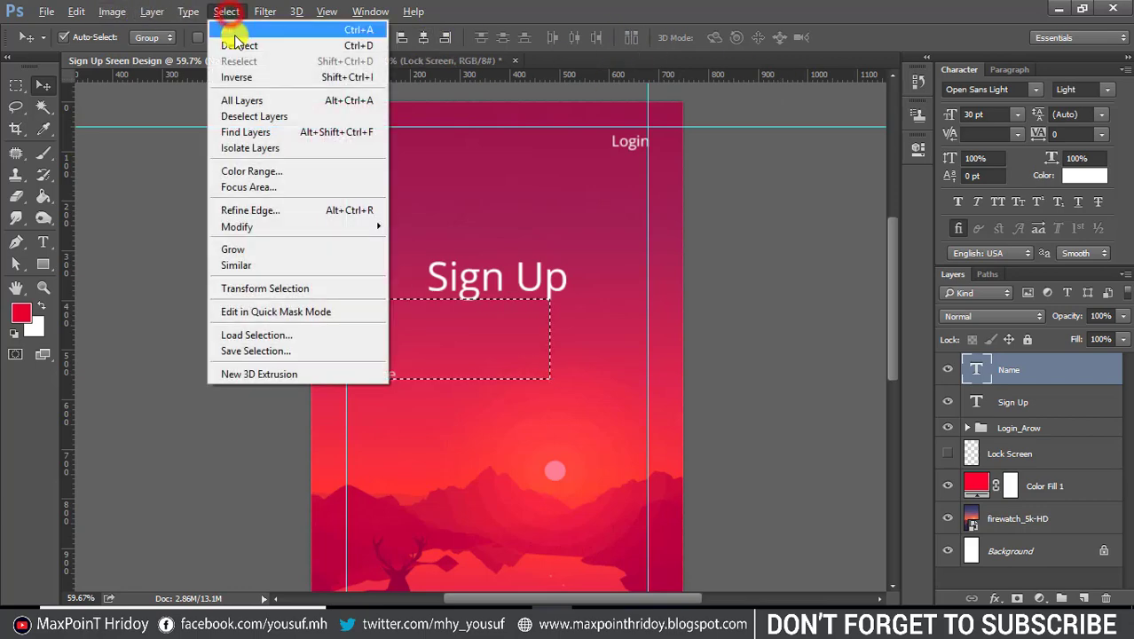
{"action": "left_click", "coordinate": [236, 41]}
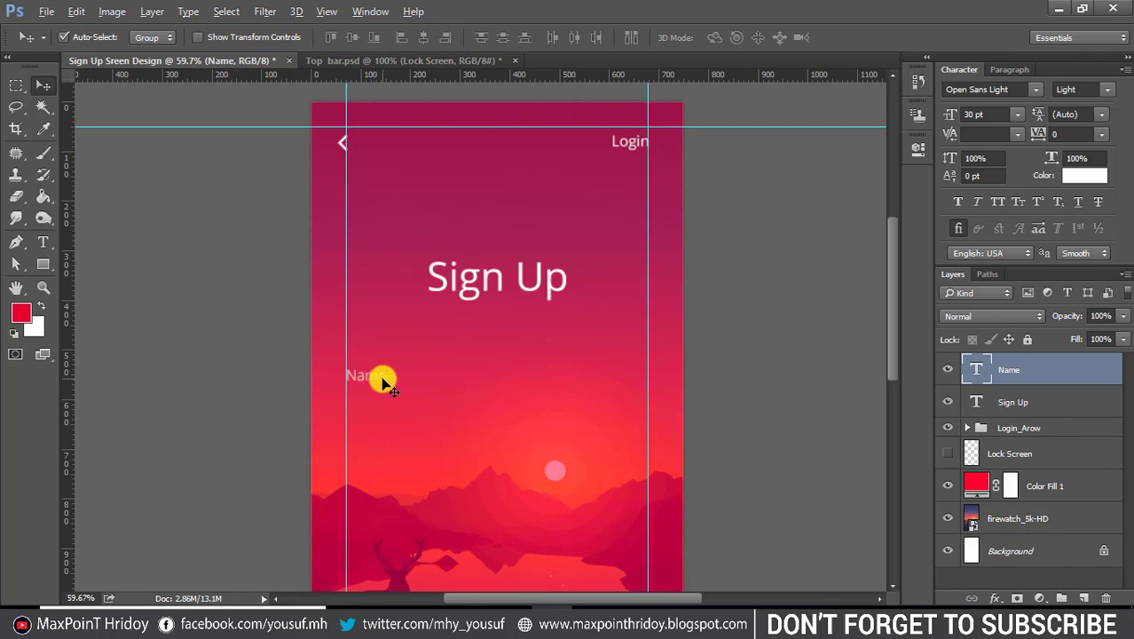
Draw a white line between the margin guides, its bottom aligned to a spacer selection about 30 px tall below Name, and deselect.
{"action": "left_click", "coordinate": [43, 264]}
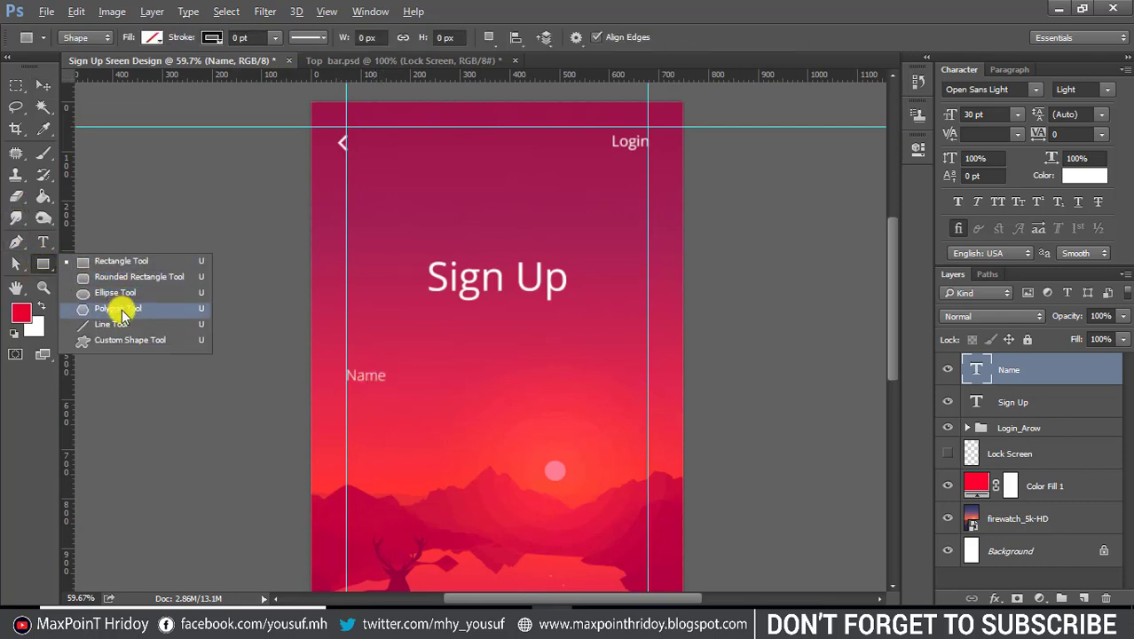
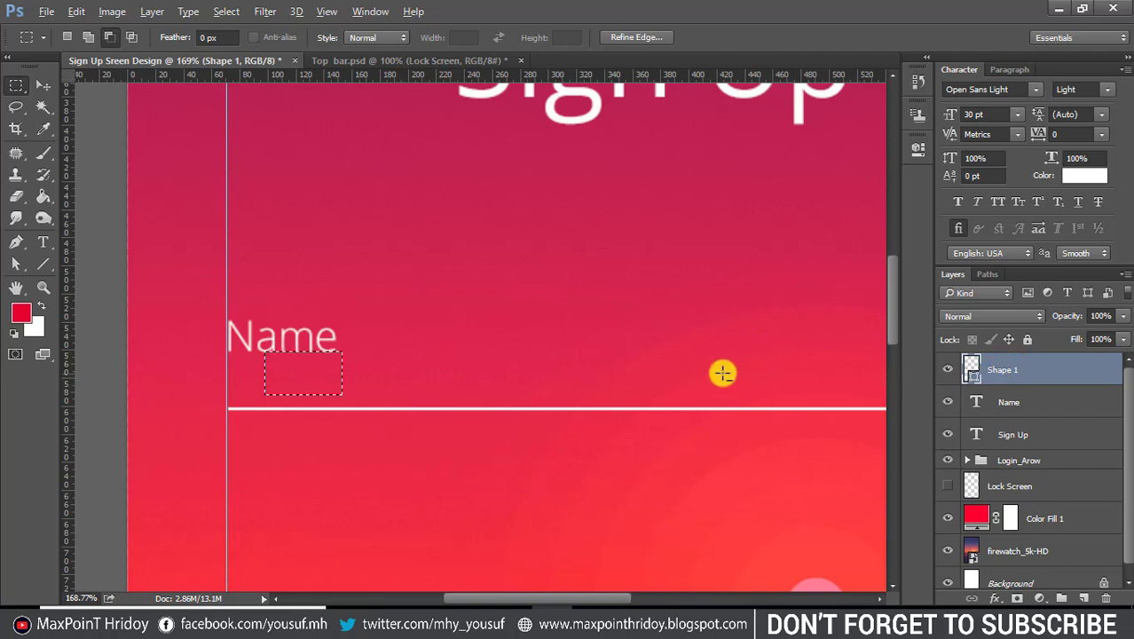
{"action": "left_click", "coordinate": [44, 86]}
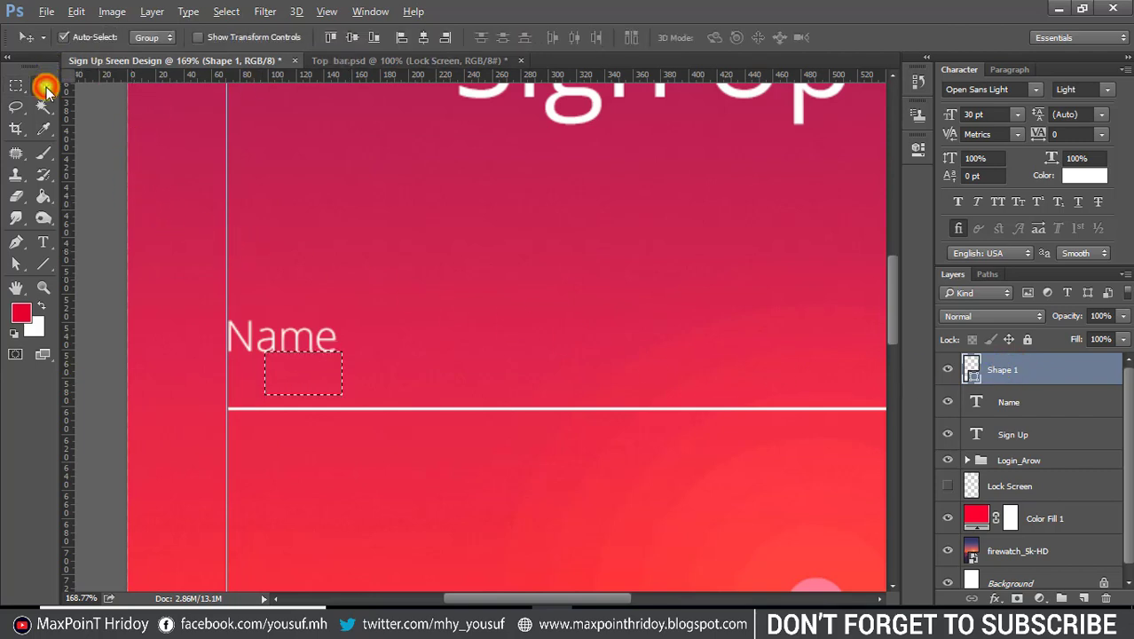
{"action": "left_click", "coordinate": [373, 38]}
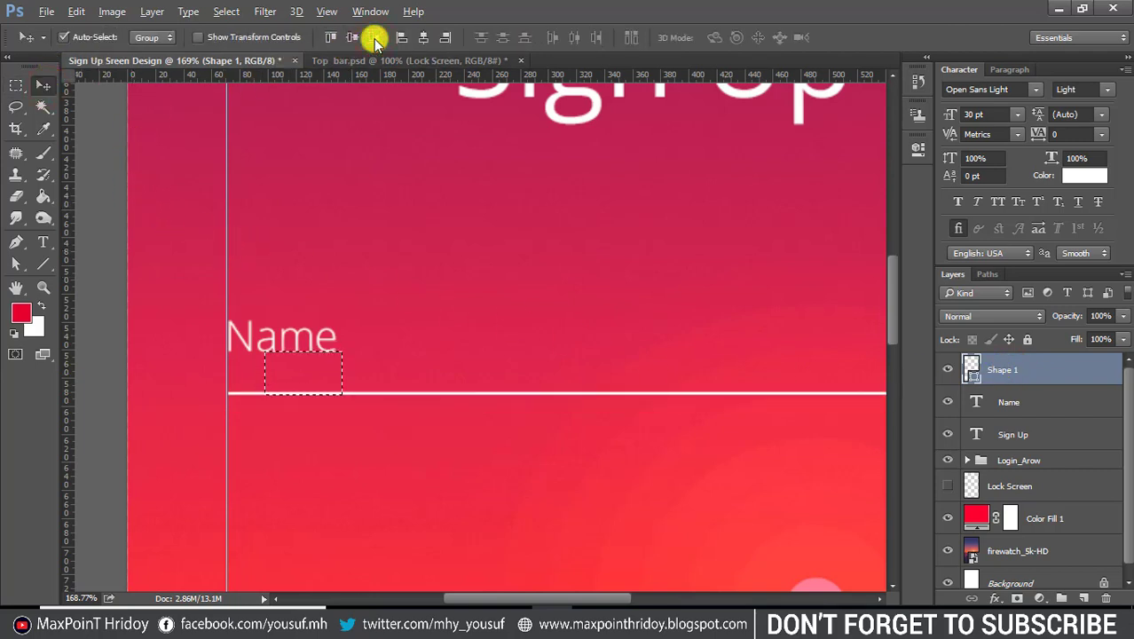
{"action": "left_click", "coordinate": [224, 12]}
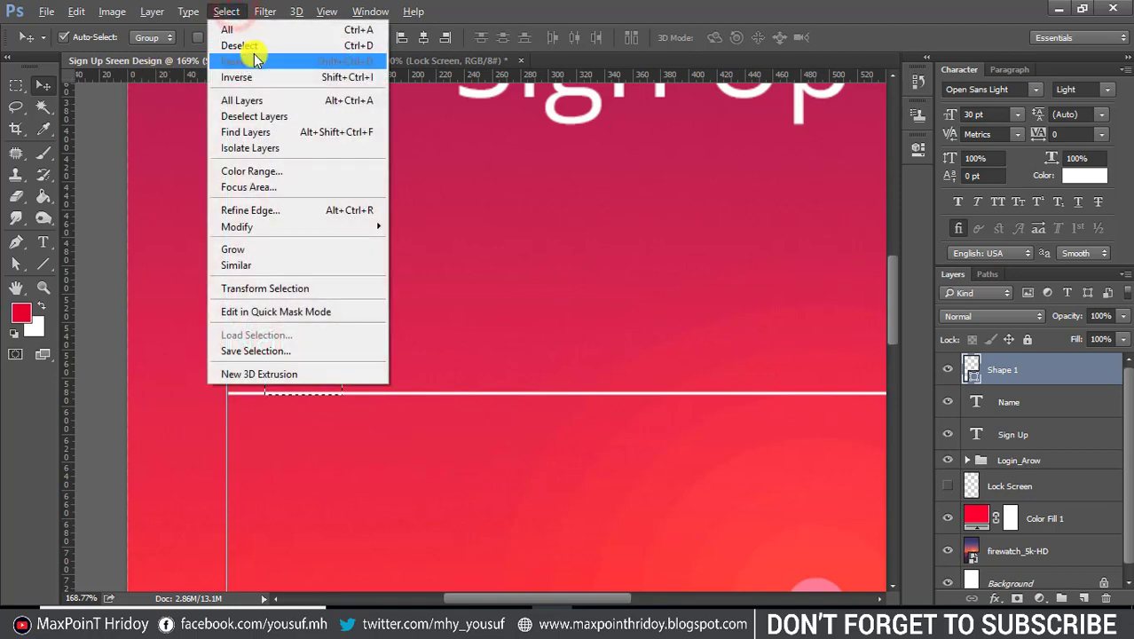
{"action": "left_click", "coordinate": [253, 46]}
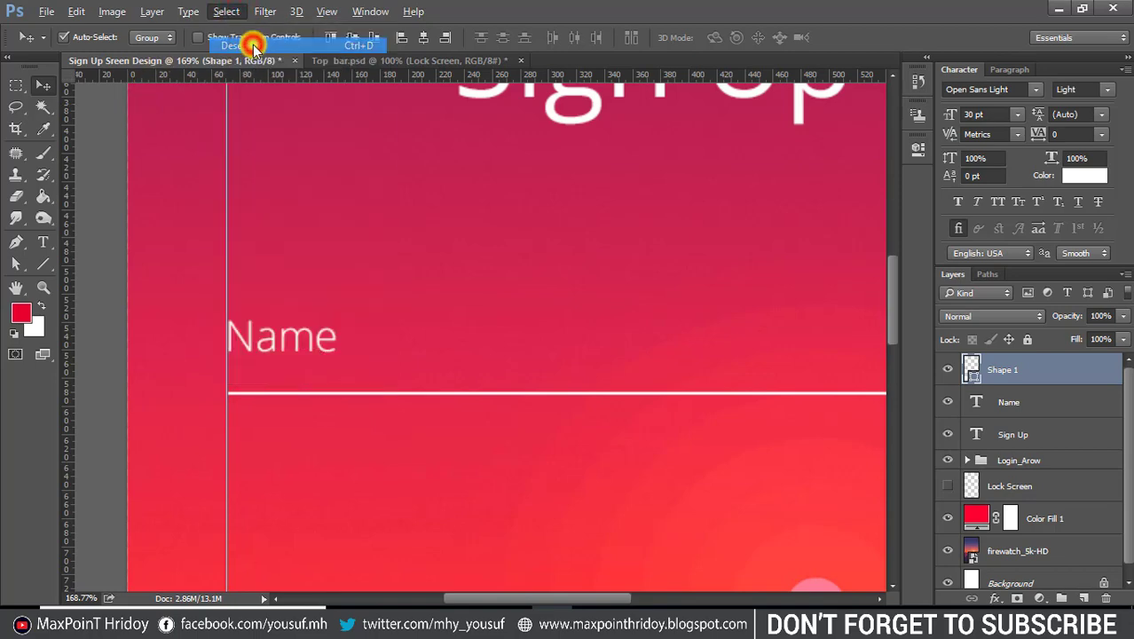
Nudge the Name text slightly left against the left margin guide.
{"action": "left_click", "coordinate": [288, 341]}
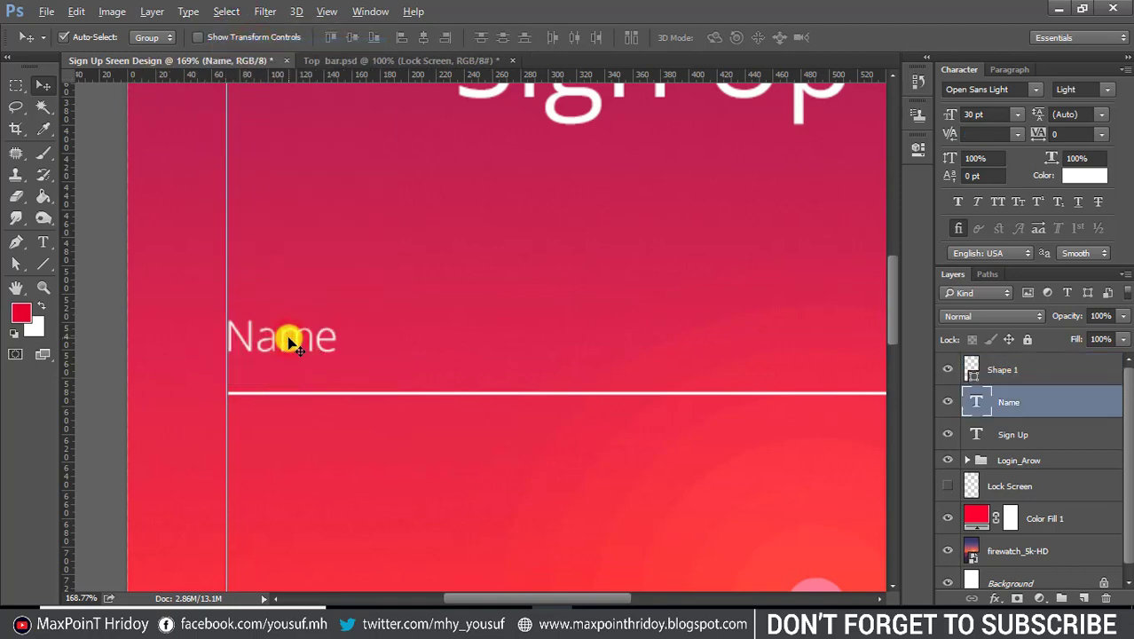
{"action": "left_click", "coordinate": [298, 390]}
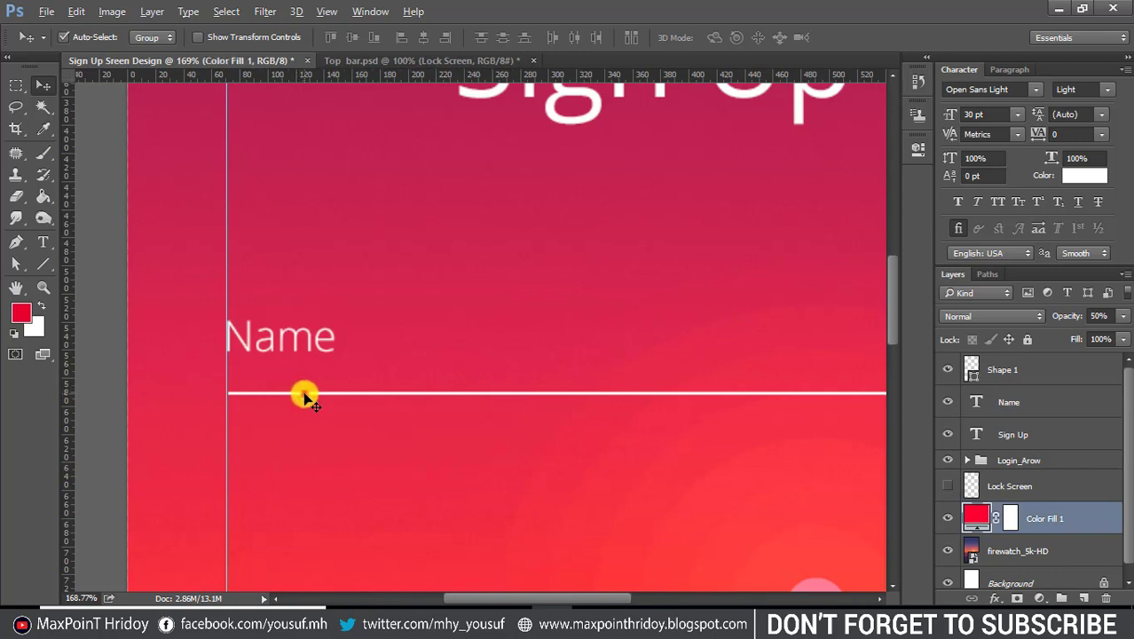
{"action": "left_click", "coordinate": [303, 397]}
Group the Name text and its underline shape, and name the group "Name".
{"action": "key", "text": "ctrl+1"}
{"action": "left_click", "coordinate": [324, 291]}
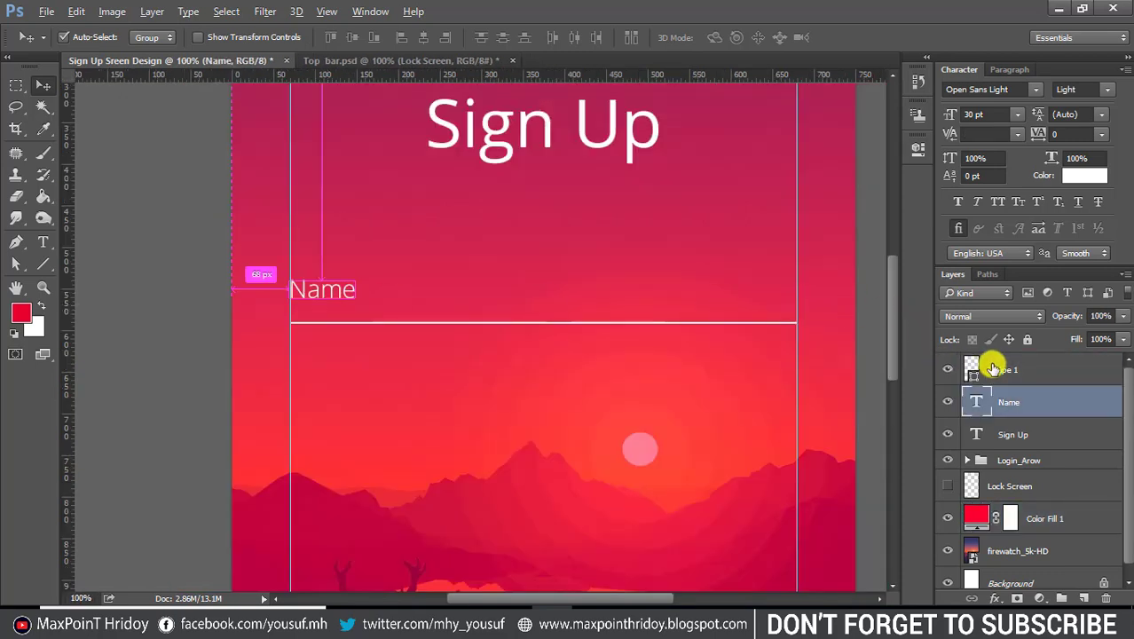
{"action": "left_click", "coordinate": [992, 369], "text": "shift"}
{"action": "key", "text": "ctrl+g"}
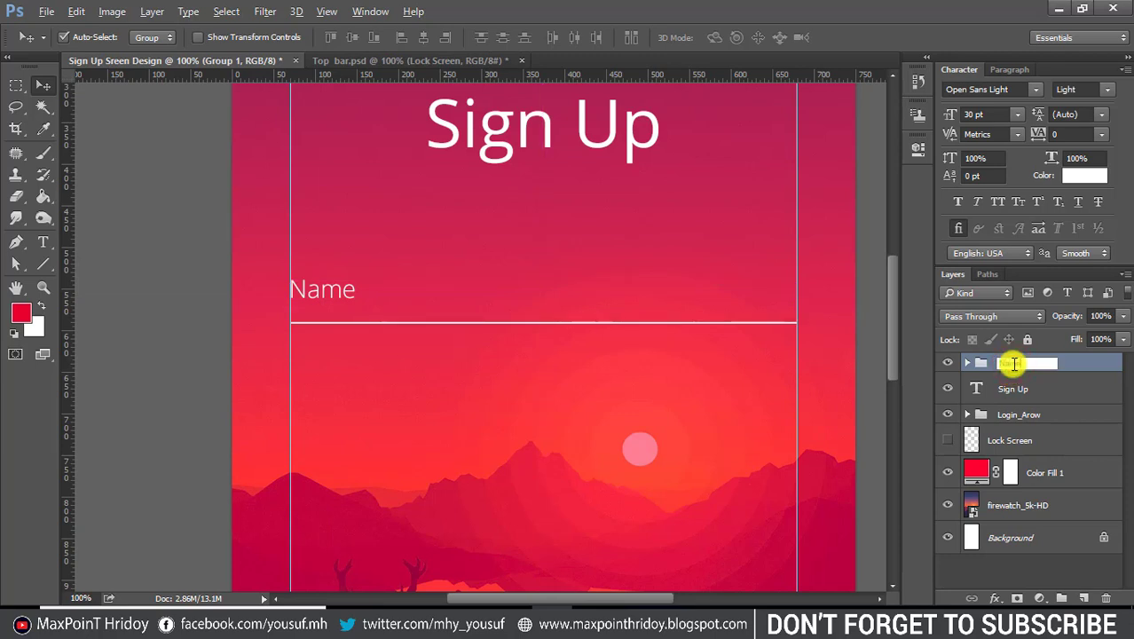
{"action": "type", "text": "Name"}
{"action": "key", "text": "Return"}
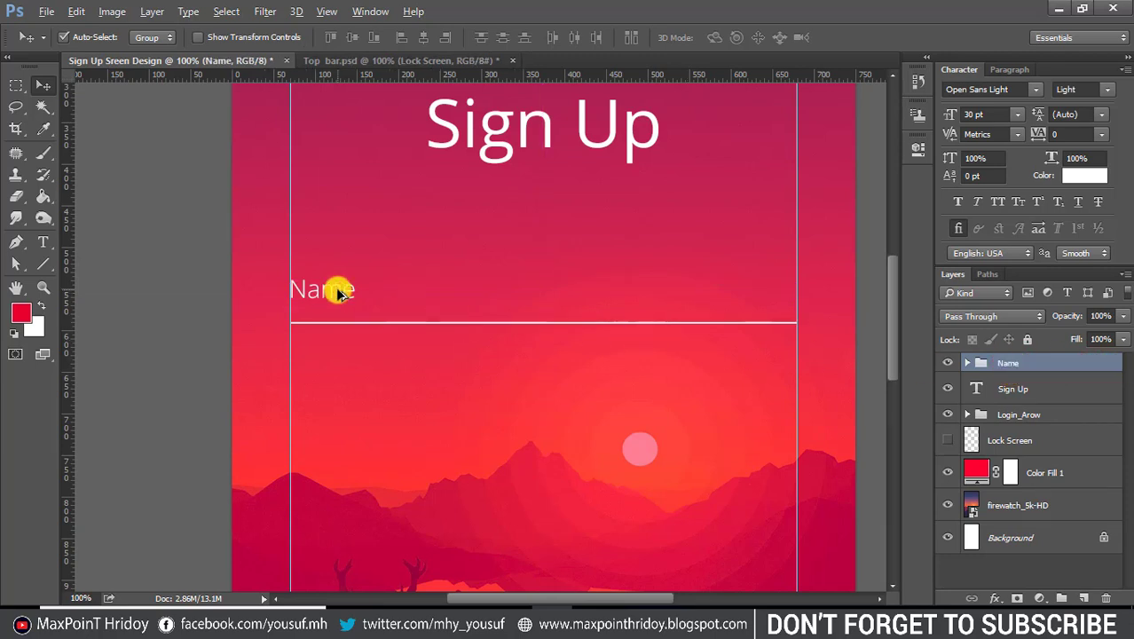
Duplicate the Name group twice below the original and add a horizontal guide about 60 px below the first underline.
{"action": "left_click_drag", "start_coordinate": [337, 292], "coordinate": [342, 466]}
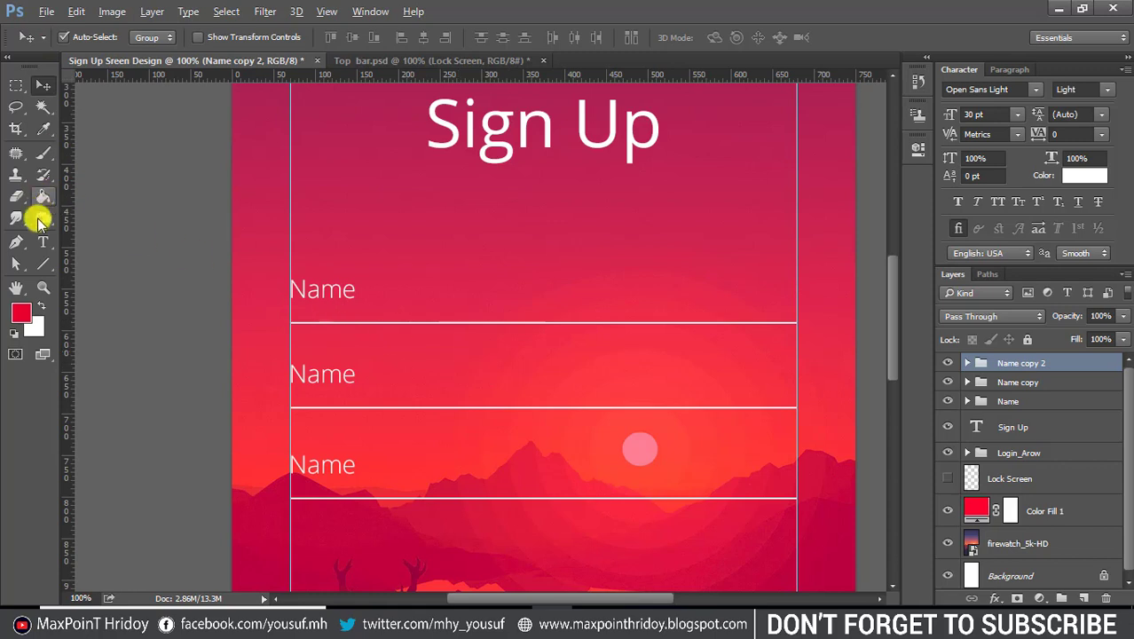
{"action": "left_click", "coordinate": [16, 85]}
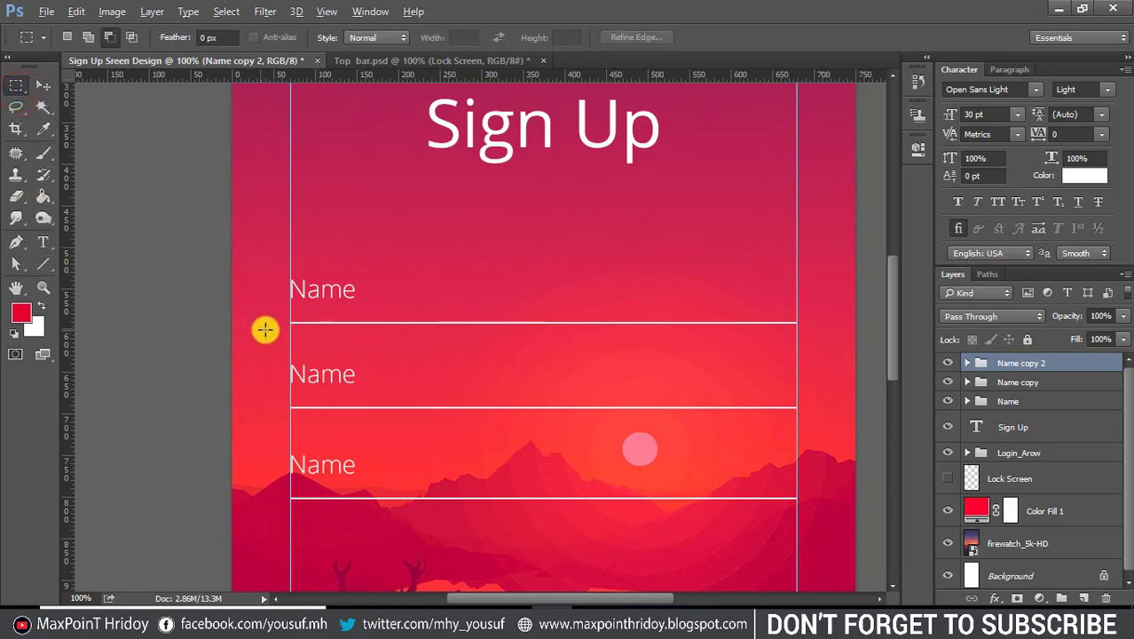
{"action": "left_click_drag", "start_coordinate": [290, 324], "coordinate": [370, 374]}
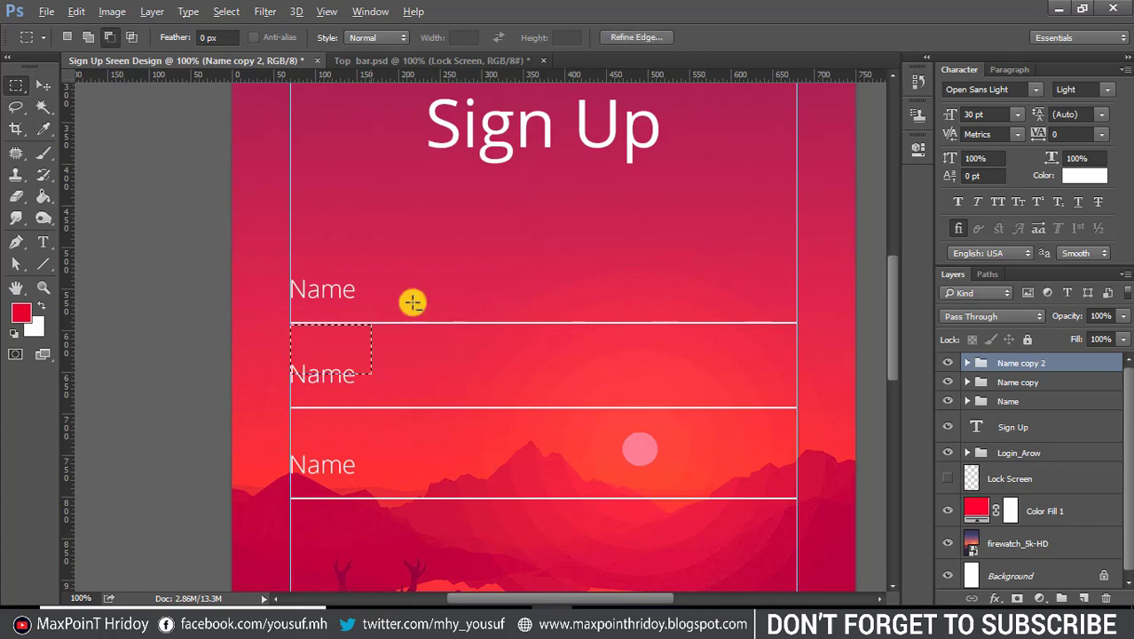
{"action": "left_click_drag", "start_coordinate": [524, 78], "coordinate": [492, 374]}
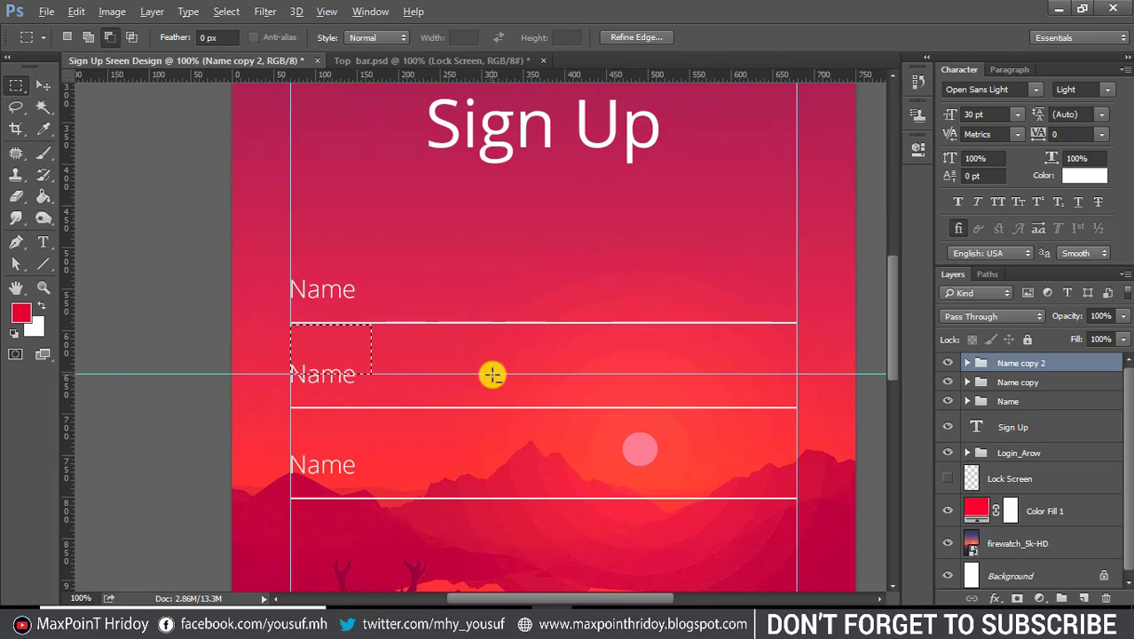
Deselect the spacer and move the Name copy group down 10 px so its text top meets the new guide.
{"action": "left_click", "coordinate": [352, 379]}
{"action": "key", "text": "v"}
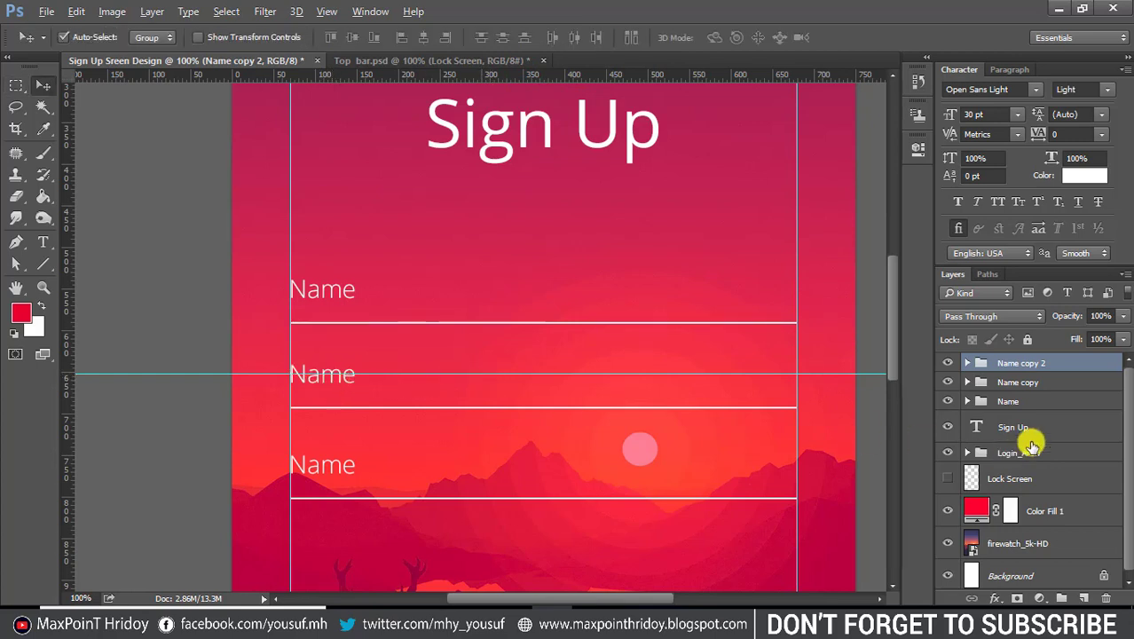
{"action": "left_click", "coordinate": [948, 363]}
{"action": "left_click", "coordinate": [947, 363]}
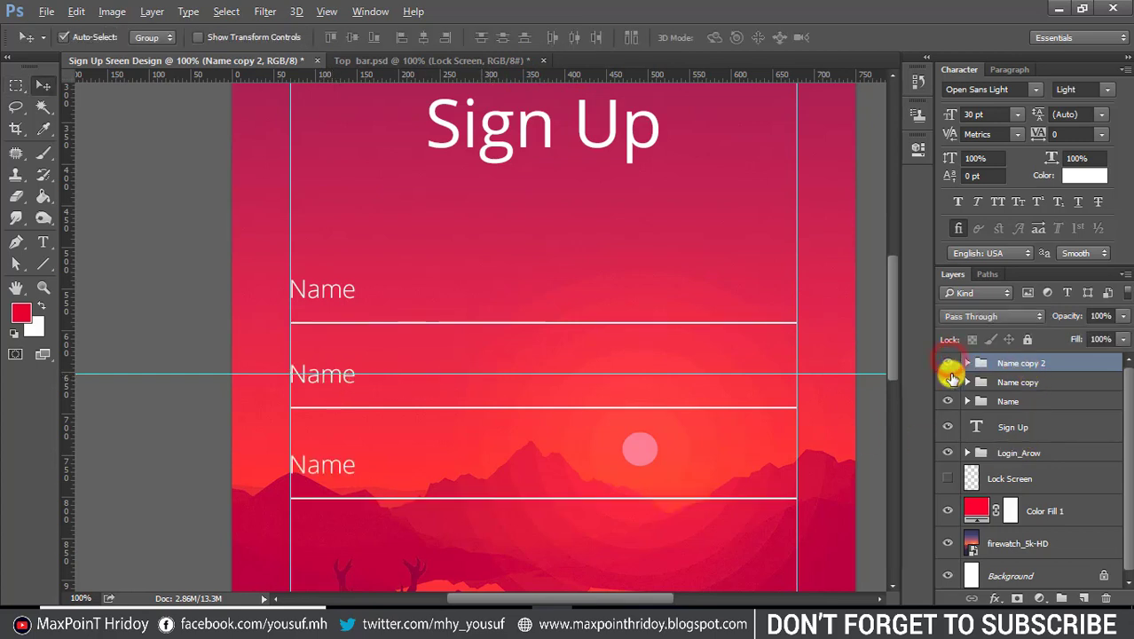
{"action": "left_click", "coordinate": [1002, 383]}
{"action": "key", "text": "shift+Down"}
Measure a spacer about 60 px tall below the second underline, add a horizontal guide at its bottom edge, and deselect.
{"action": "key", "text": "m"}
{"action": "left_click_drag", "start_coordinate": [284, 414], "coordinate": [378, 467]}
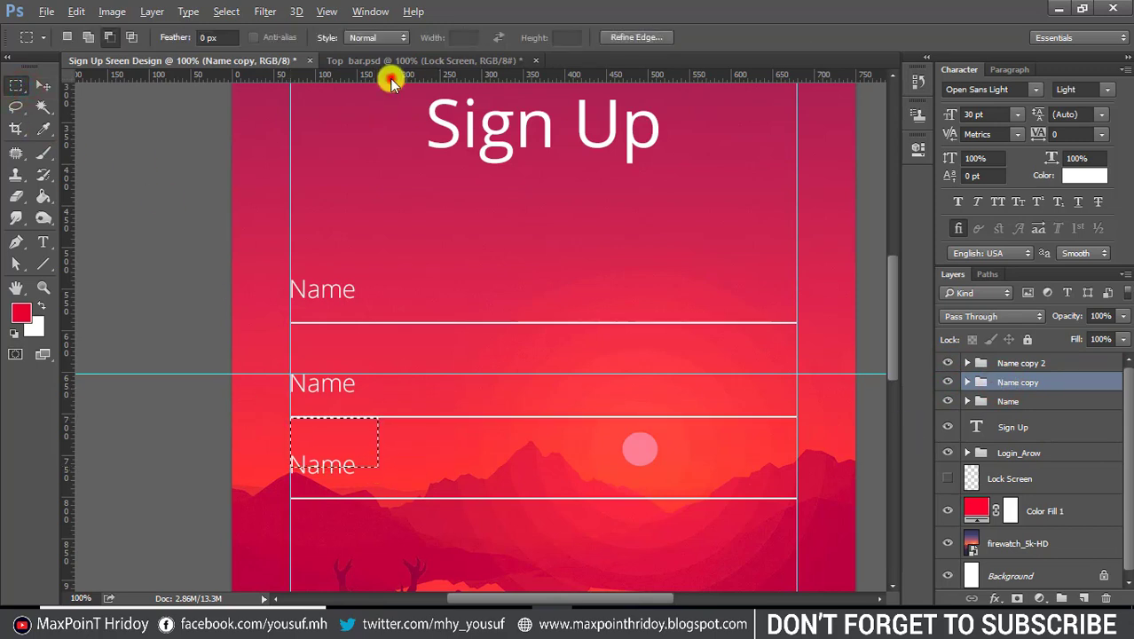
{"action": "left_click_drag", "start_coordinate": [390, 74], "coordinate": [433, 466]}
{"action": "key", "text": "ctrl+d"}
Move the Name copy 2 group down until its text top meets the lower horizontal guide.
{"action": "left_click", "coordinate": [1012, 364]}
{"action": "key", "text": "v"}
{"action": "key", "text": "Down"}
{"action": "key", "text": "Down"}
{"action": "key", "text": "Down"}
{"action": "key", "text": "Down"}
{"action": "key", "text": "Down"}
{"action": "key", "text": "Down"}
{"action": "key", "text": "Down"}
{"action": "key", "text": "Down"}
{"action": "key", "text": "Down"}
{"action": "key", "text": "Down"}
{"action": "key", "text": "Down"}
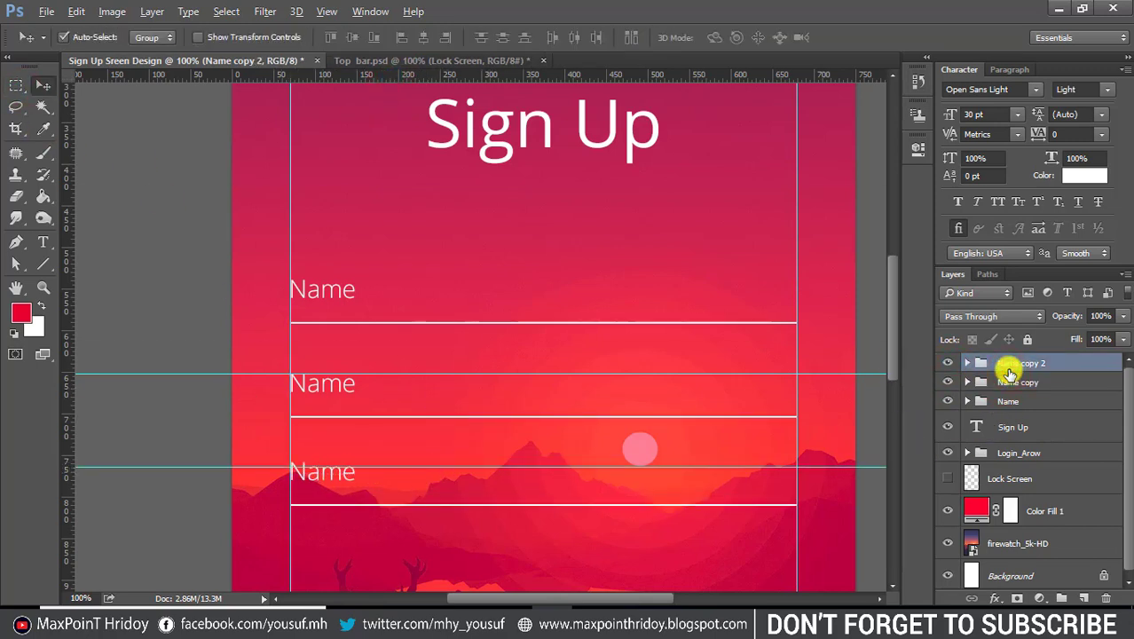
{"action": "key", "text": "Down"}
{"action": "key", "text": "Down"}
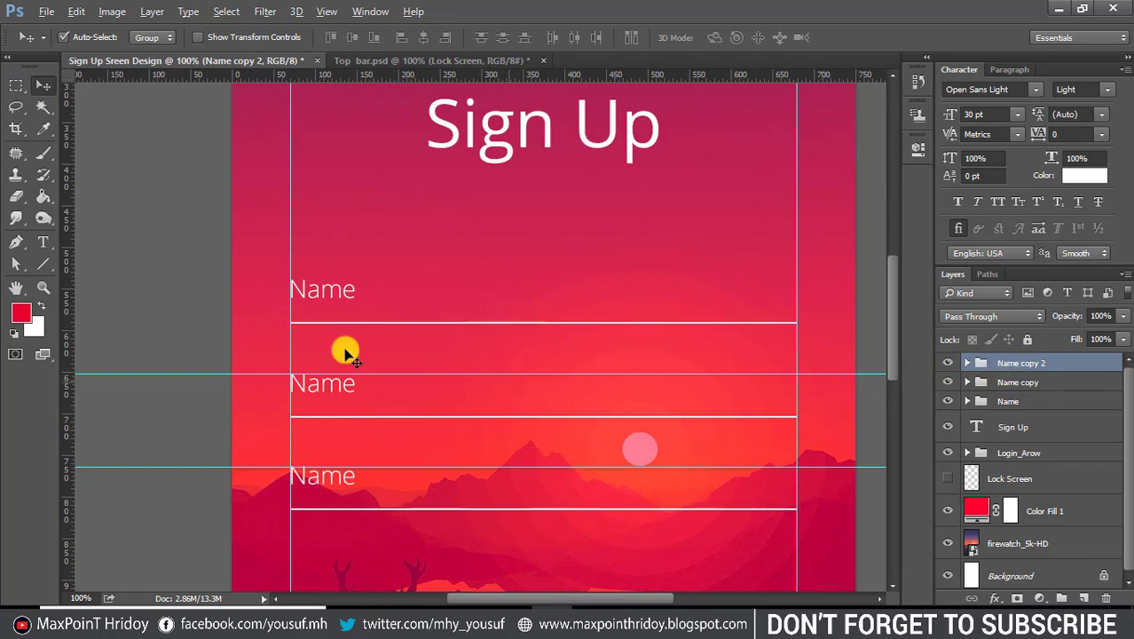
Change the second field's label text to "E-mail" and collapse its layer group.
{"action": "left_click", "coordinate": [43, 242]}
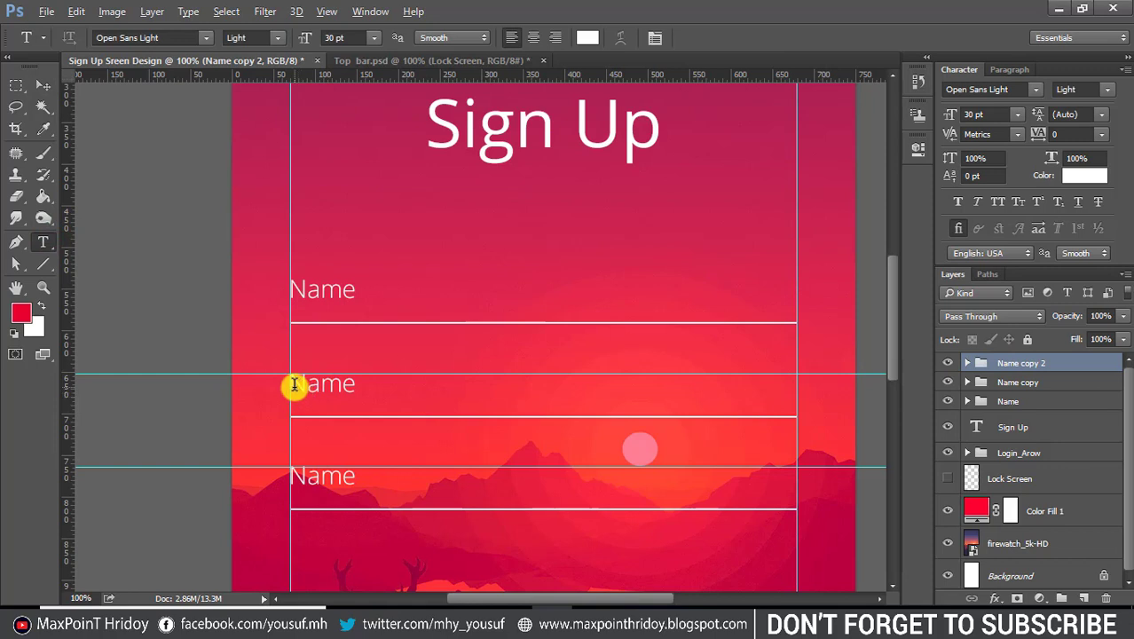
{"action": "left_click_drag", "start_coordinate": [295, 385], "coordinate": [425, 387]}
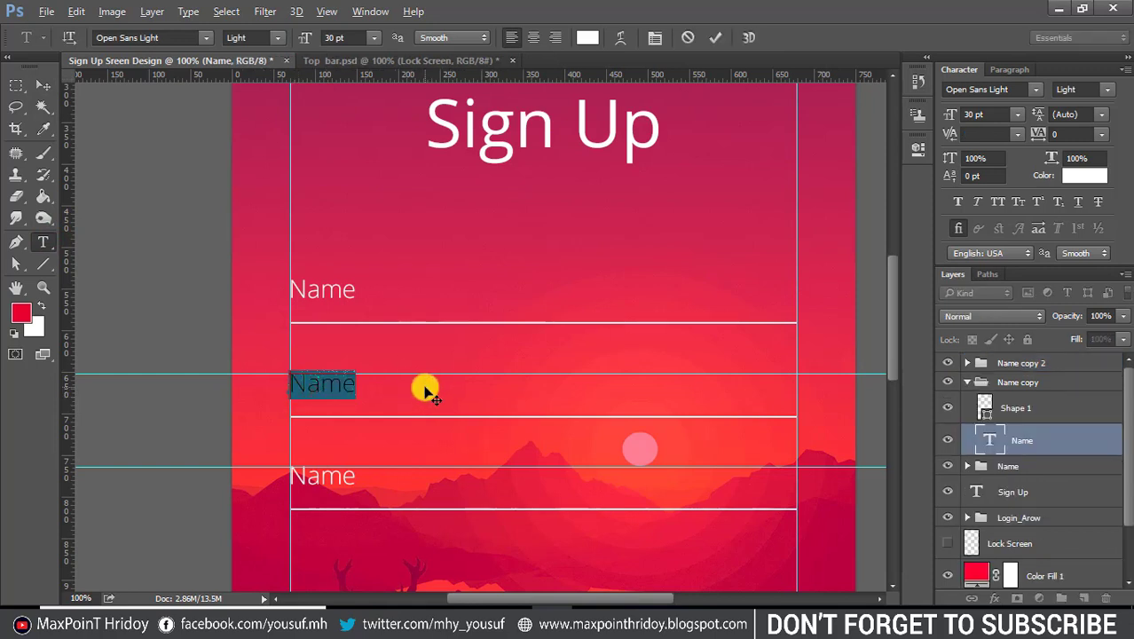
{"action": "type", "text": "E-mail"}
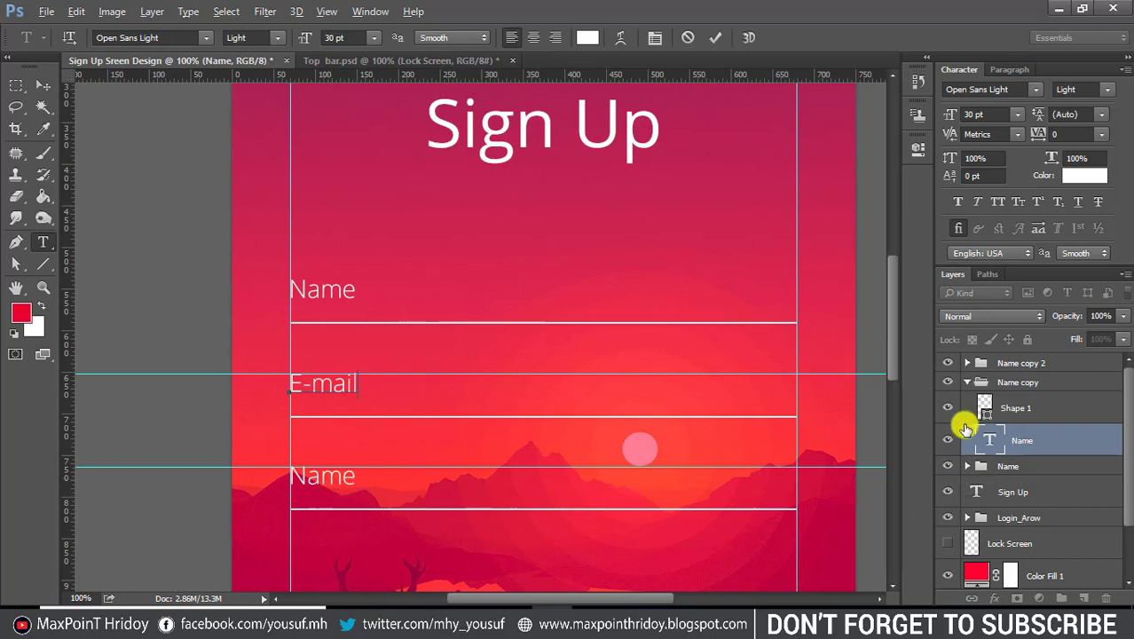
{"action": "left_click", "coordinate": [968, 381]}
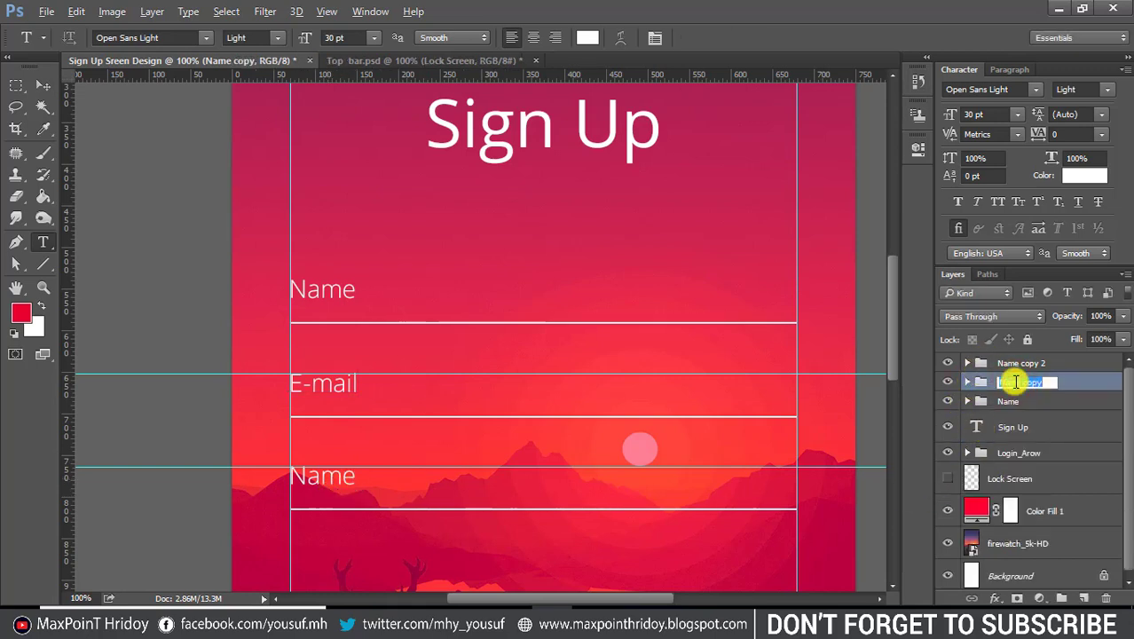
Rename the second field's group as Email and the third field's group as Password.
{"action": "type", "text": "mail"}
{"action": "key", "text": "Return"}
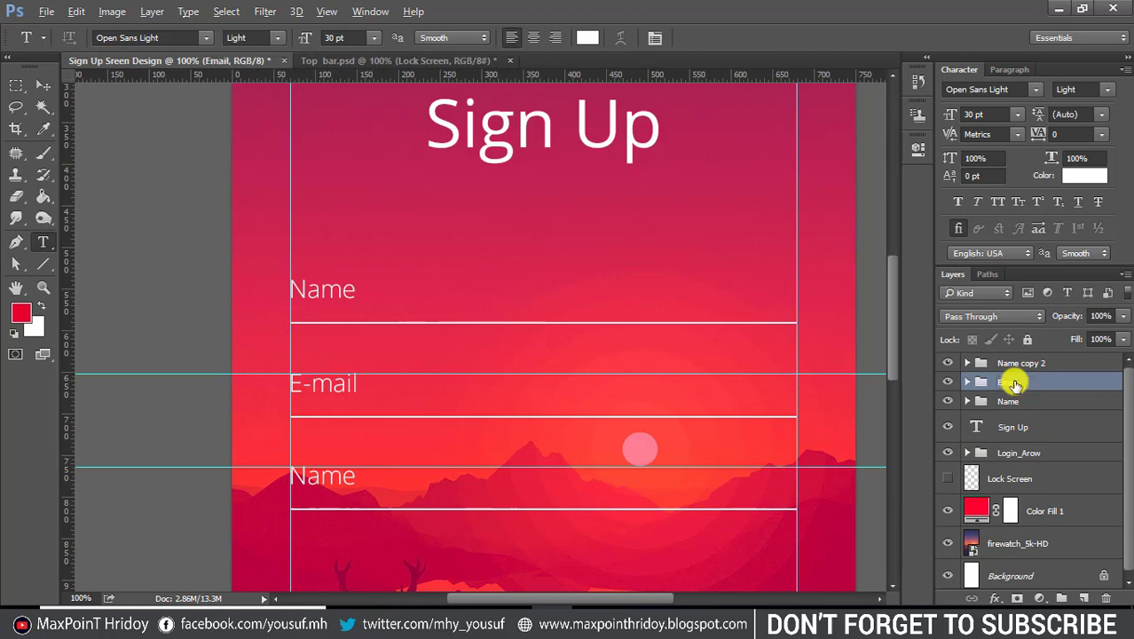
{"action": "double_click", "coordinate": [1023, 364]}
{"action": "type", "text": "Password"}
{"action": "key", "text": "Return"}
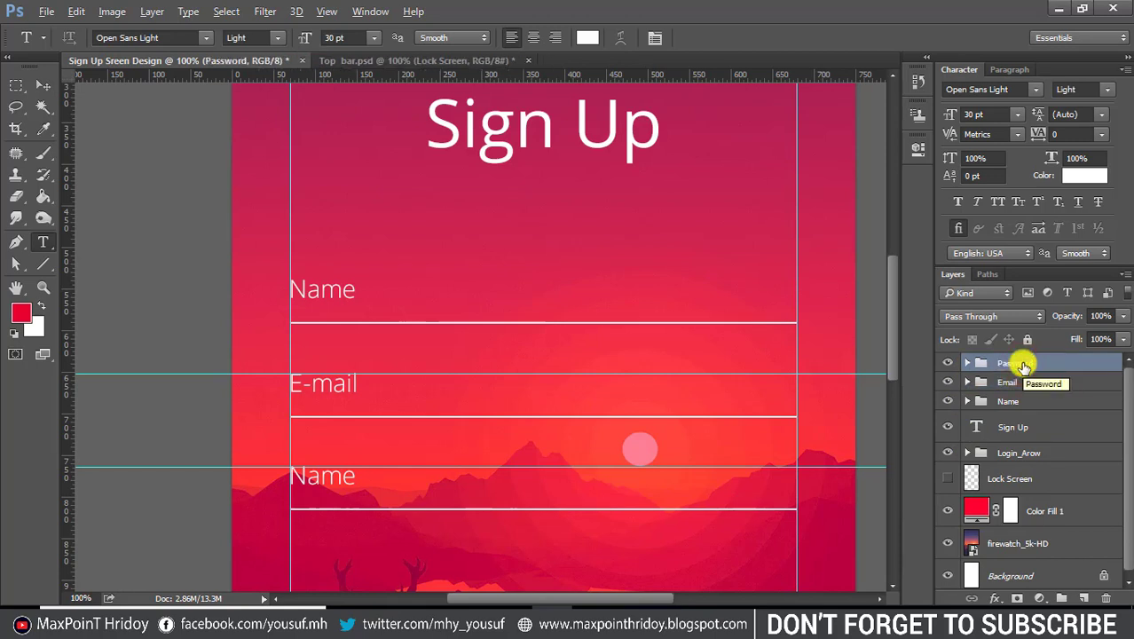
Change the third field's label text to "Password" and collapse its layer group.
{"action": "left_click", "coordinate": [968, 363]}
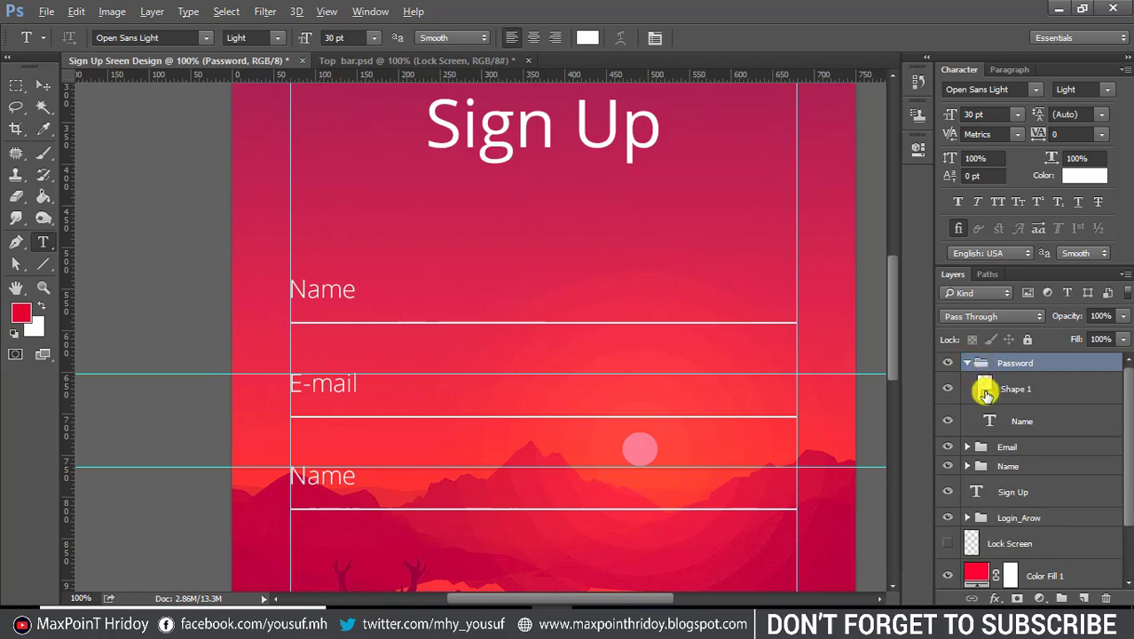
{"action": "double_click", "coordinate": [989, 421]}
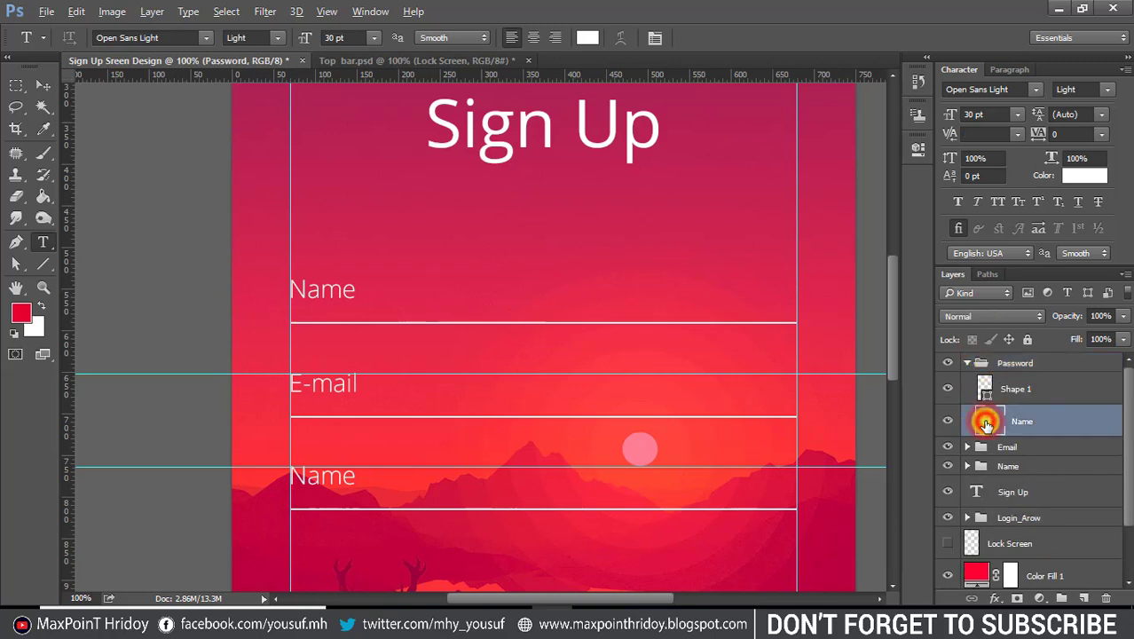
{"action": "left_click", "coordinate": [370, 506]}
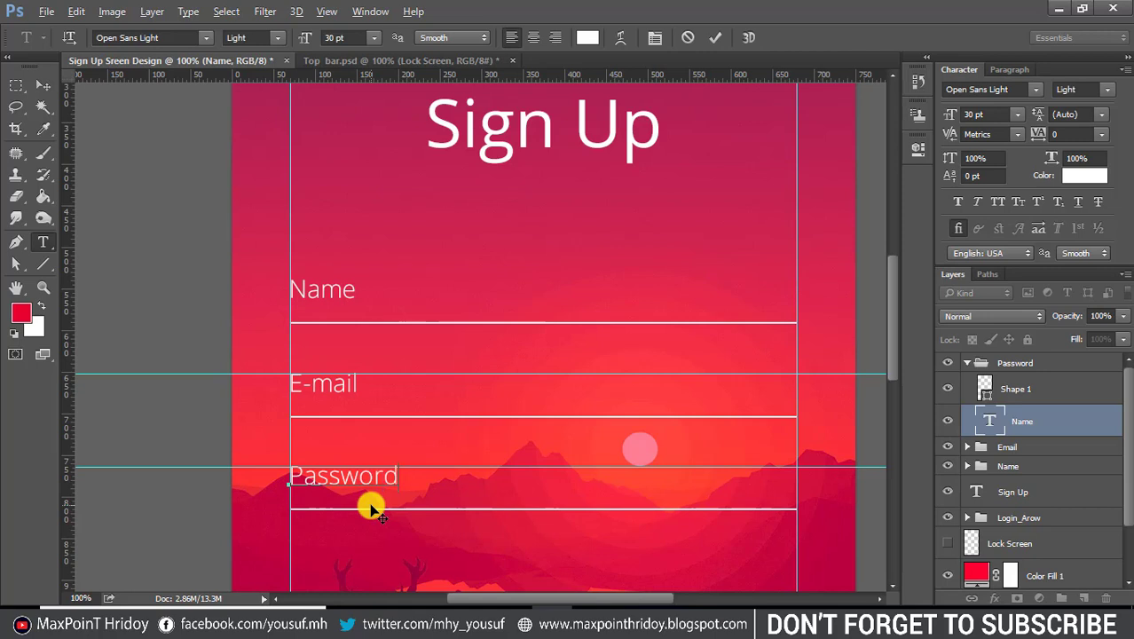
{"action": "type", "text": "Password"}
{"action": "key", "text": "ctrl+Return"}
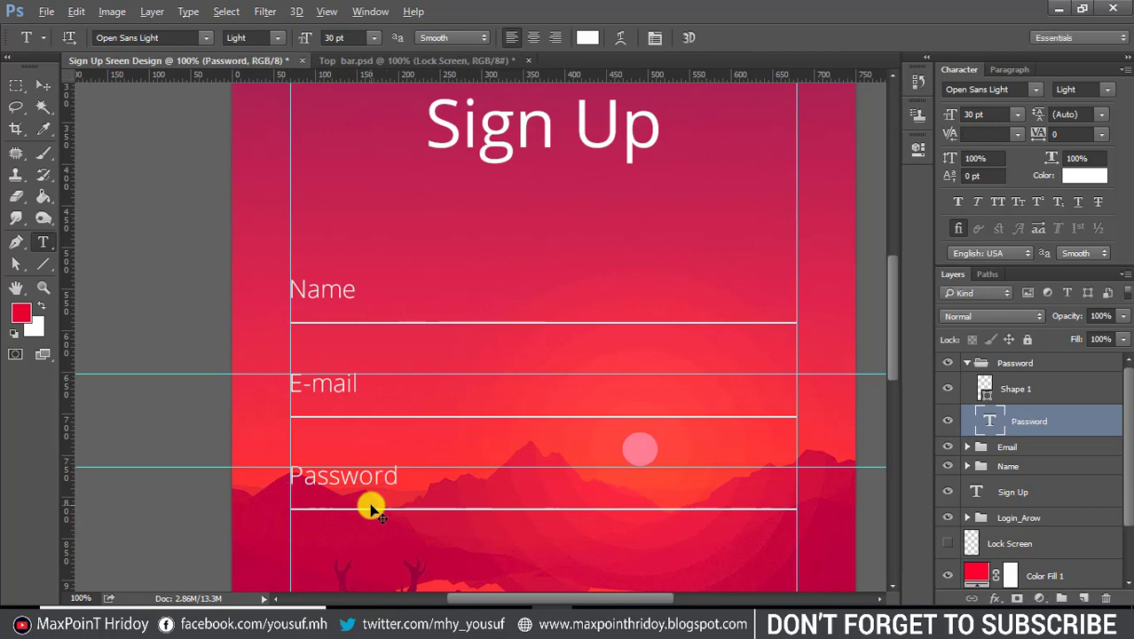
{"action": "left_click", "coordinate": [967, 363]}
Duplicate the Password field group below the original and rename the copy "Confirm password".
{"action": "scroll", "coordinate": [367, 461], "scroll_direction": "down", "scroll_amount": 3}
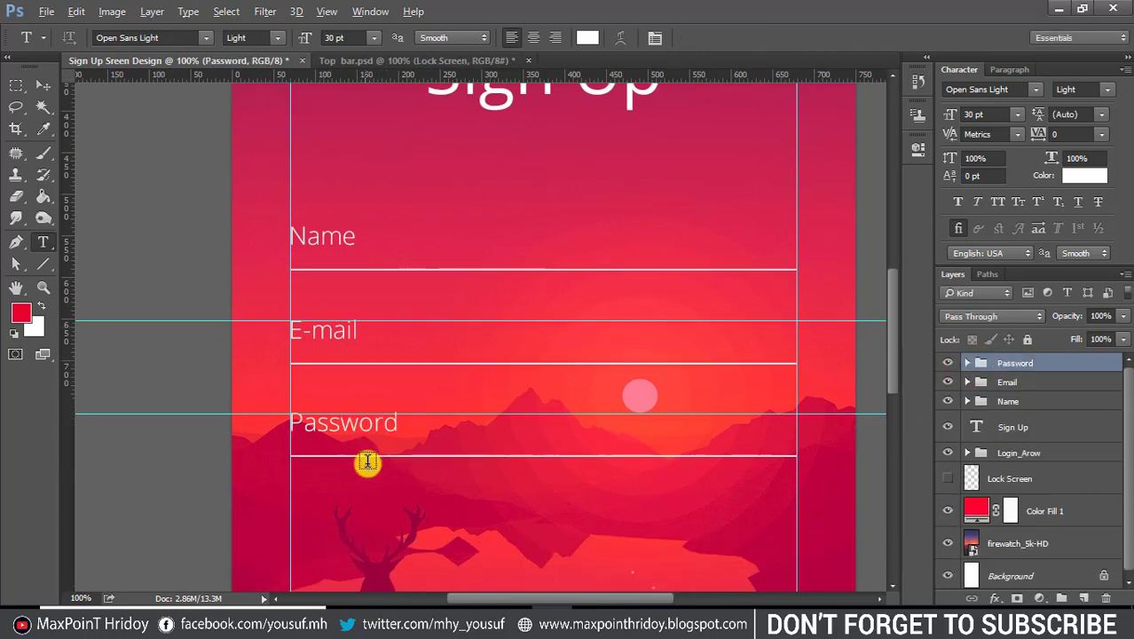
{"action": "scroll", "coordinate": [314, 387], "scroll_direction": "down", "scroll_amount": 6}
{"action": "left_click", "coordinate": [42, 85]}
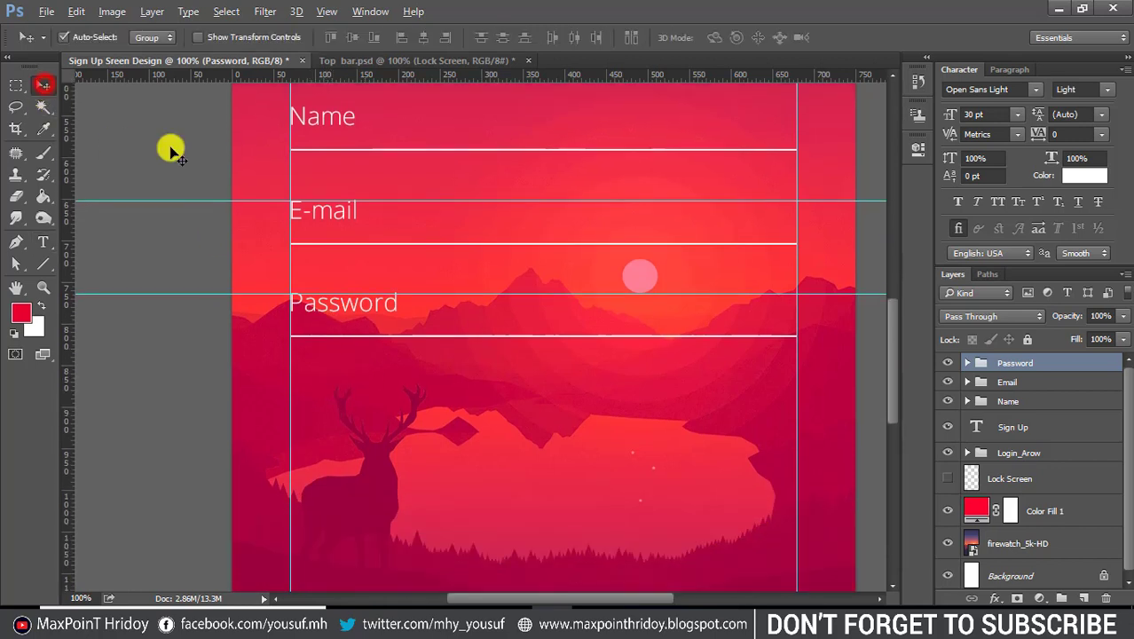
{"action": "left_click_drag", "start_coordinate": [353, 300], "coordinate": [349, 392]}
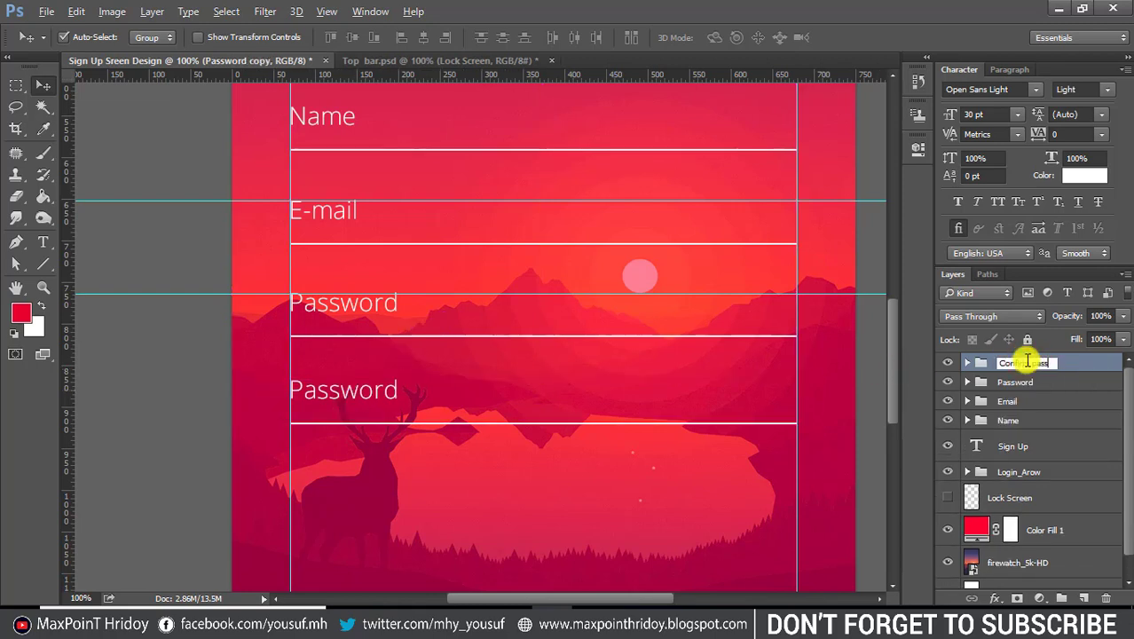
{"action": "key", "text": "Return"}
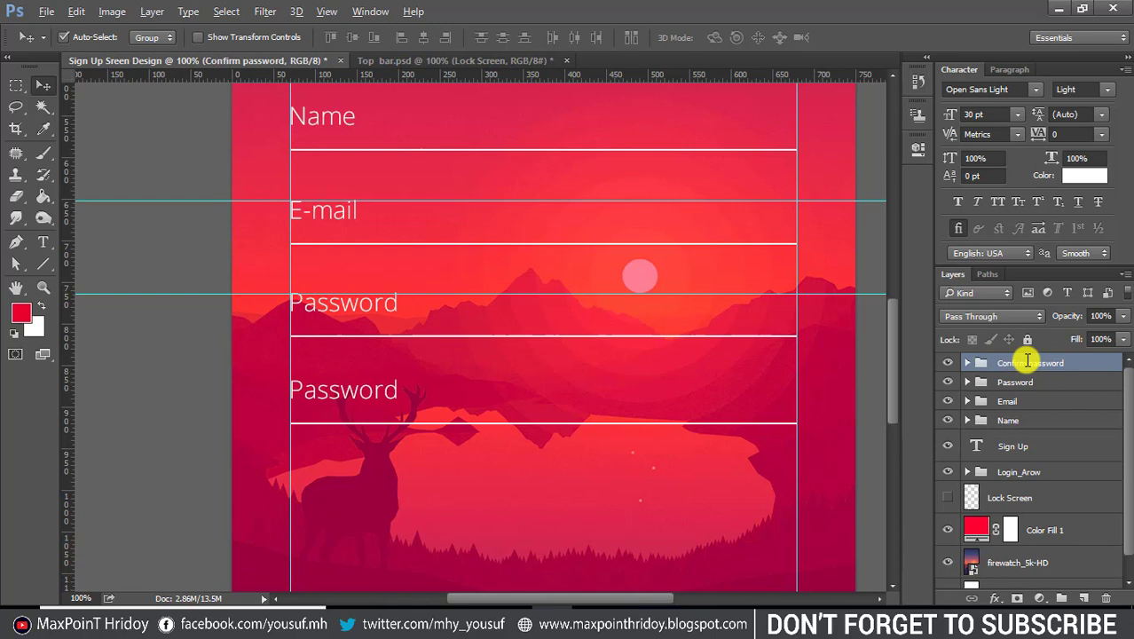
Change the fourth field's label text to "Confirm Password".
{"action": "left_click", "coordinate": [42, 241]}
{"action": "left_click", "coordinate": [292, 388]}
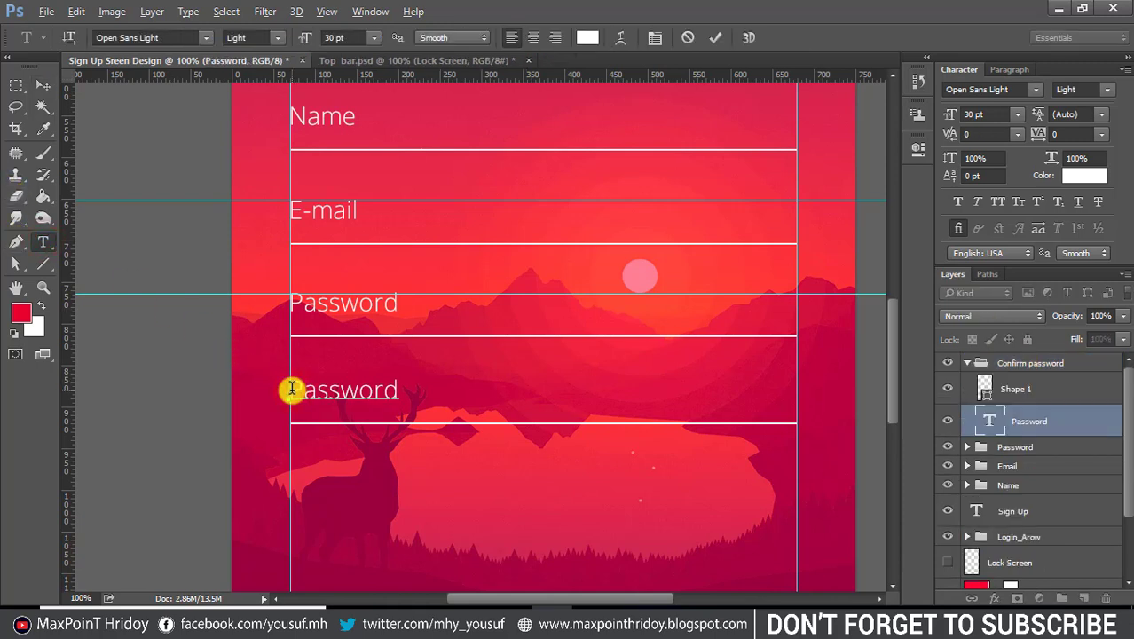
{"action": "type", "text": "Confir"}
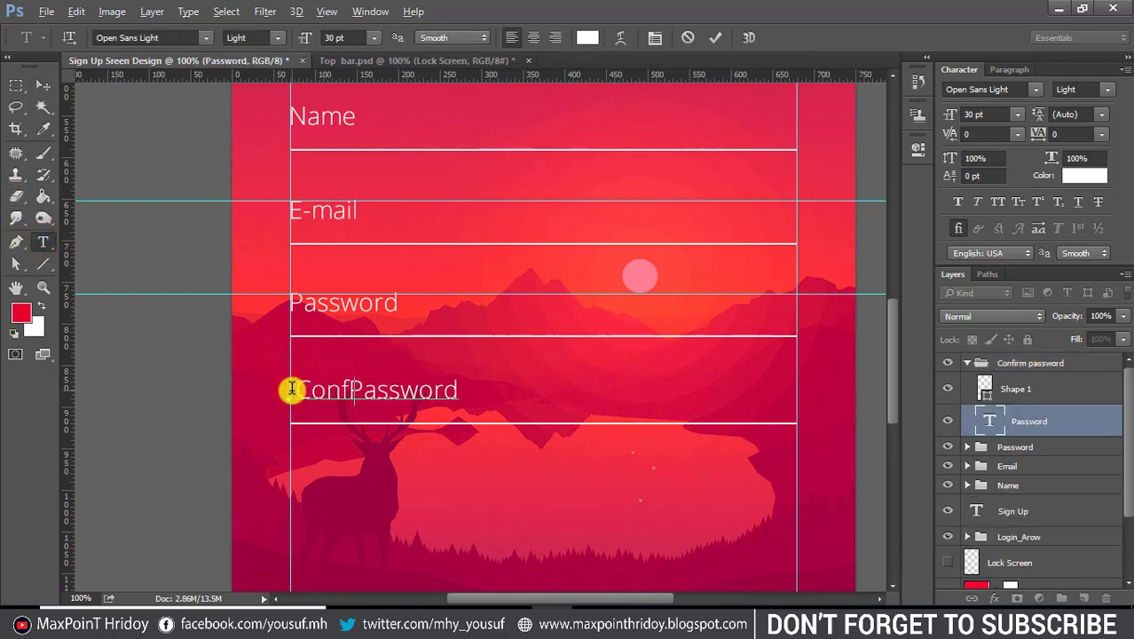
{"action": "type", "text": "m"}
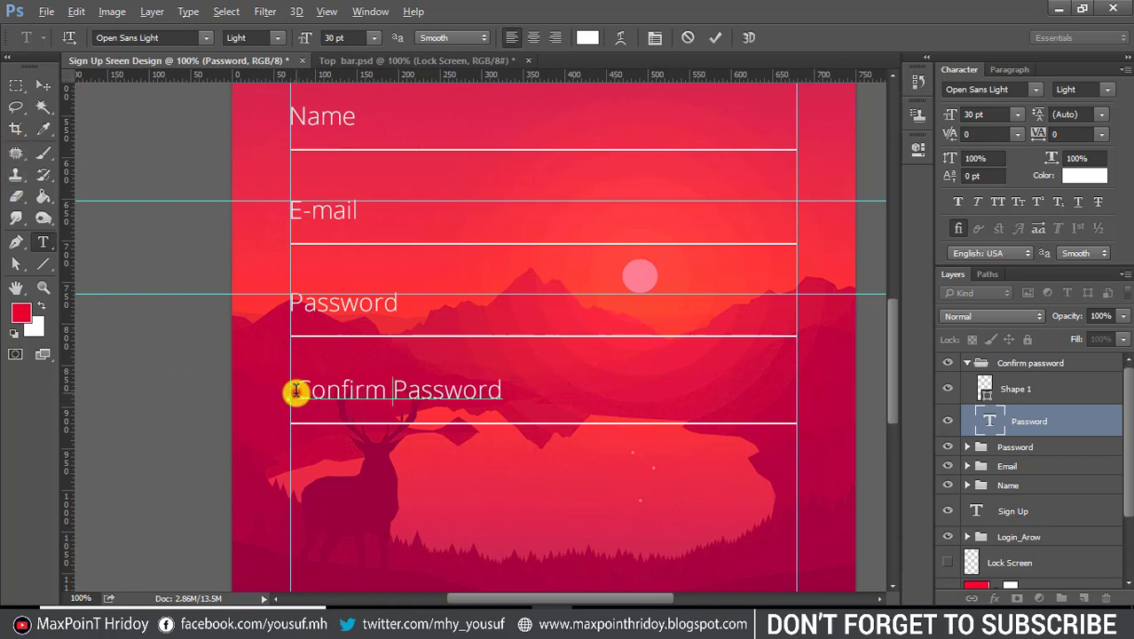
{"action": "left_click", "coordinate": [295, 390]}
{"action": "key", "text": "BackSpace"}
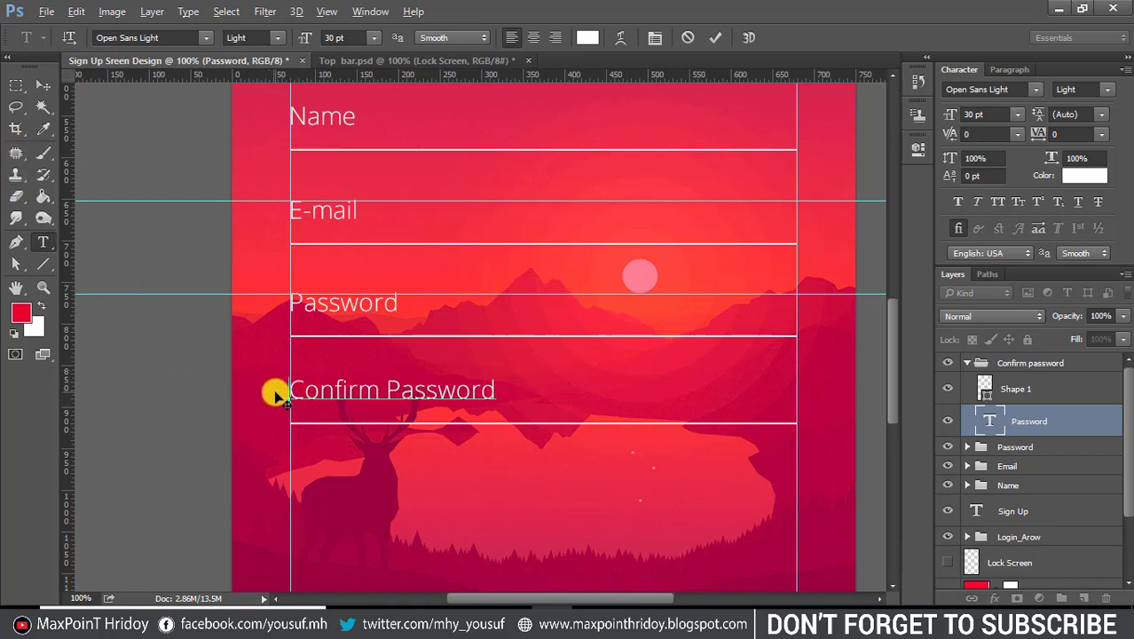
{"action": "left_click", "coordinate": [42, 86]}
Use a temporary marquee selection below the Password underline to place a horizontal guide at the Confirm Password label, then deselect.
{"action": "key", "text": "m"}
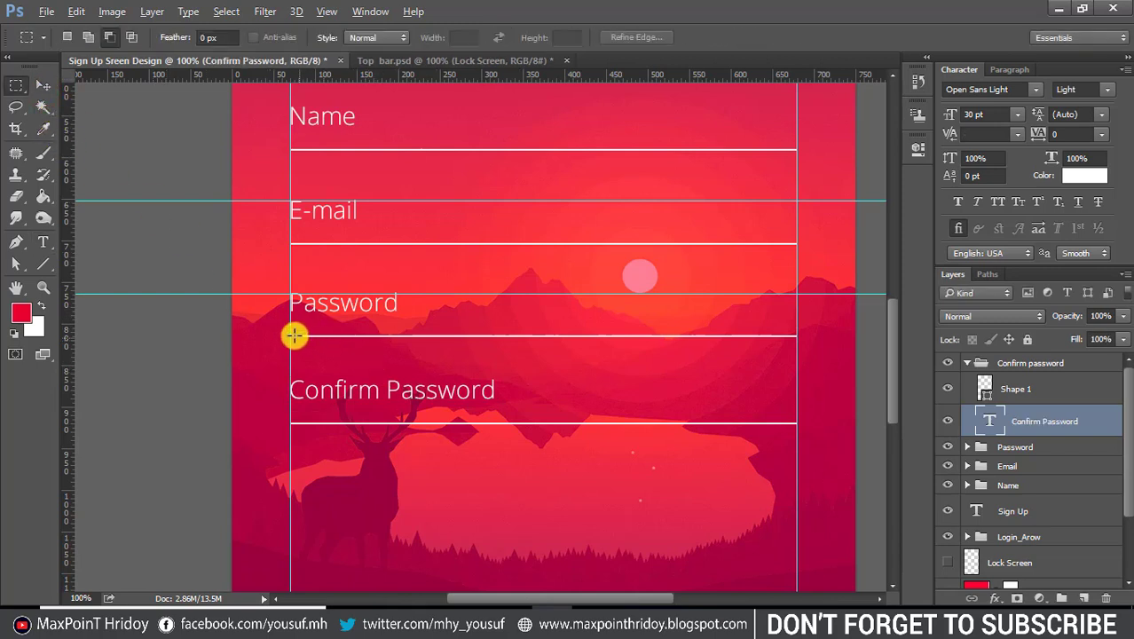
{"action": "left_click_drag", "start_coordinate": [293, 337], "coordinate": [385, 384]}
{"action": "left_click_drag", "start_coordinate": [481, 77], "coordinate": [469, 384]}
{"action": "key", "text": "ctrl+d"}
{"action": "key", "text": "v"}
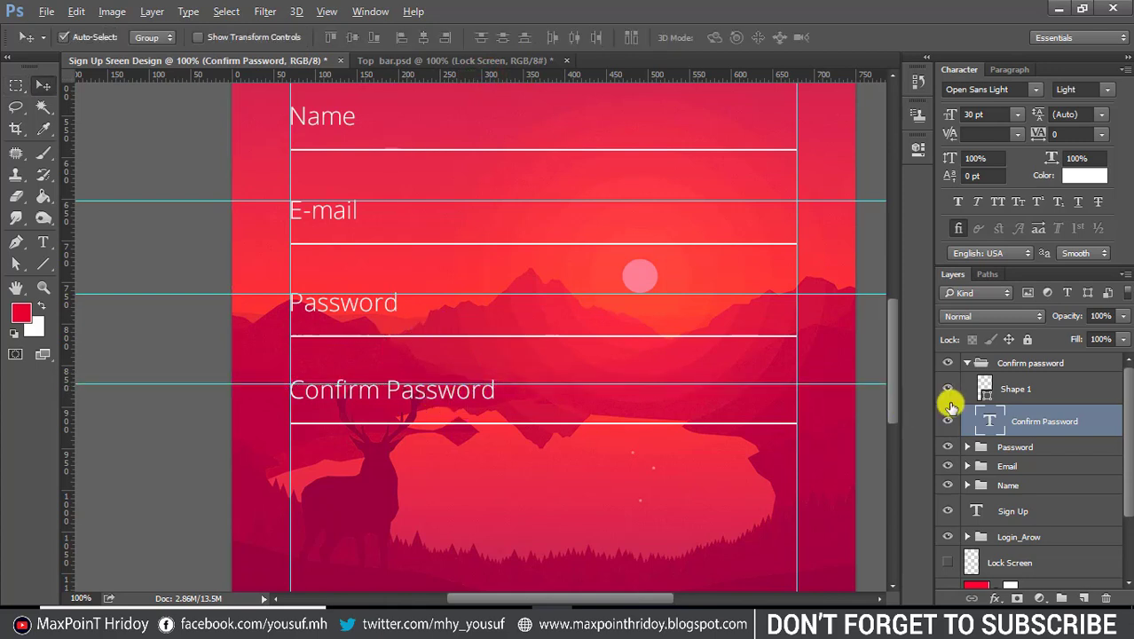
Collapse the Confirm password group, nudge it down to the new guide and check its spacing.
{"action": "left_click", "coordinate": [968, 363]}
{"action": "key", "text": "Down"}
{"action": "key", "text": "Down"}
{"action": "key", "text": "Down"}
{"action": "key", "text": "Down"}
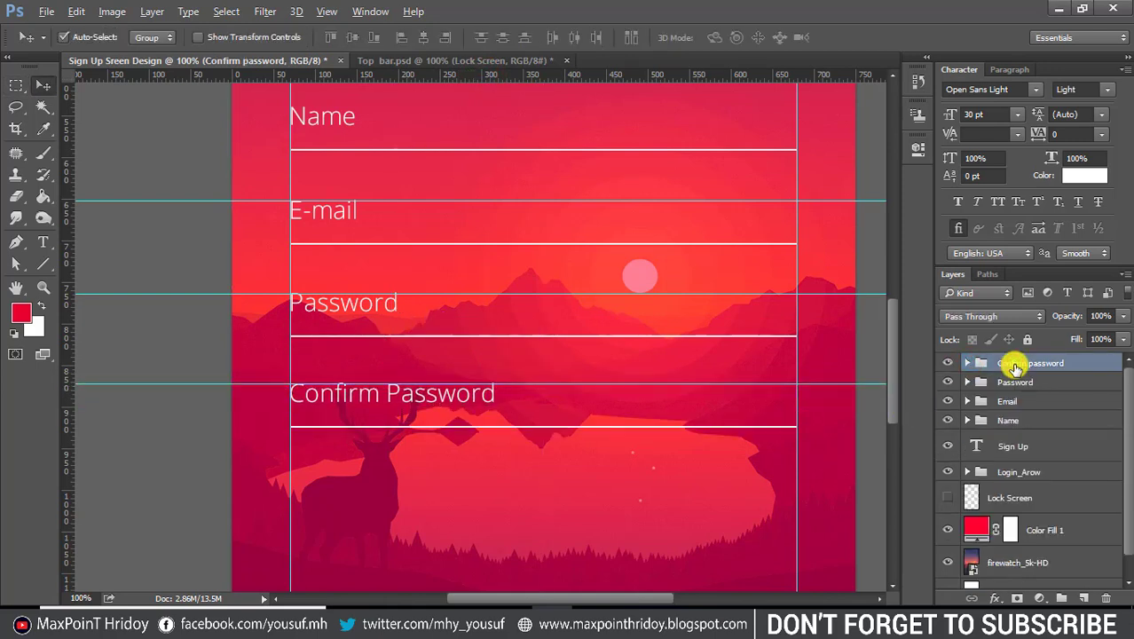
{"action": "key", "text": "ctrl"}
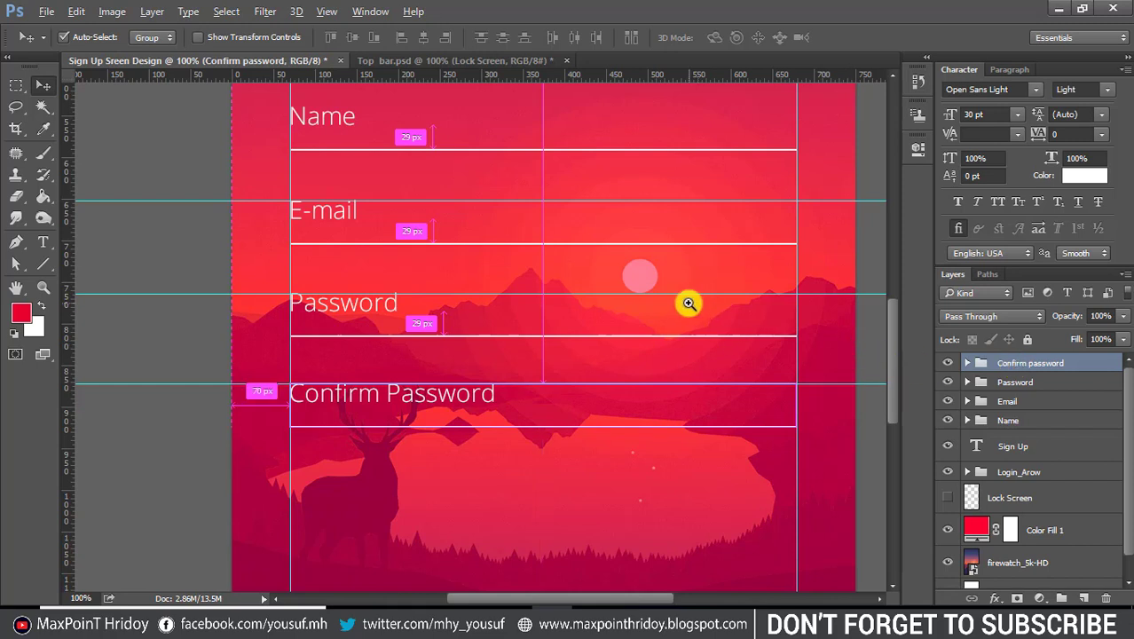
Draw a 23 × 23 px square checkbox below the Confirm Password underline at the left margin guide.
{"action": "key", "text": "ctrl+semicolon"}
{"action": "left_click_drag", "start_coordinate": [729, 304], "coordinate": [490, 453]}
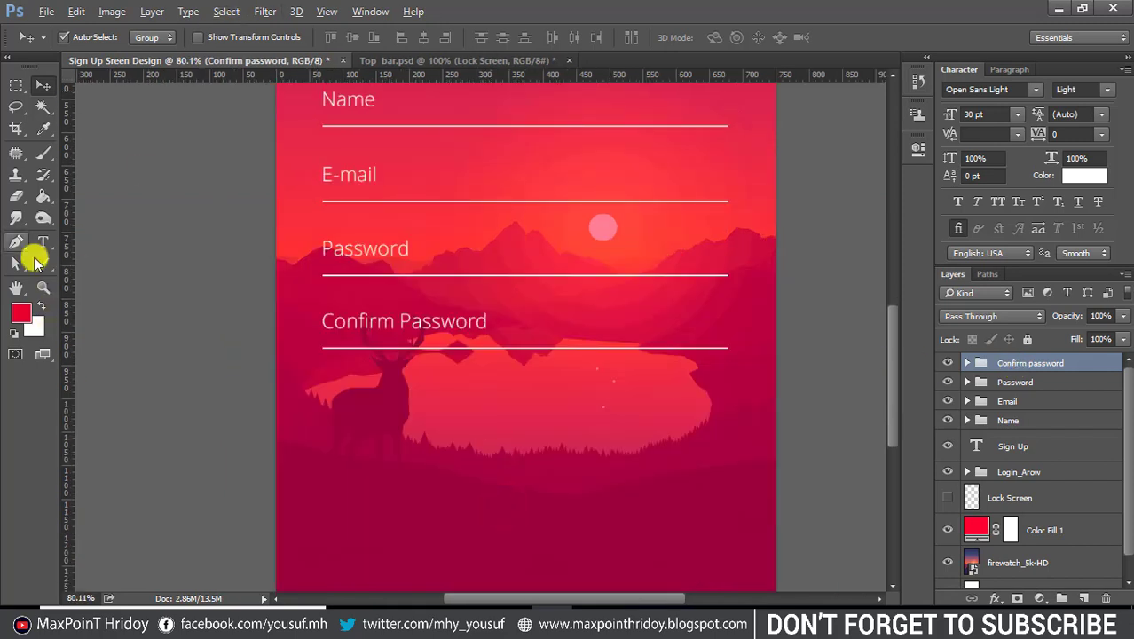
{"action": "left_click_drag", "start_coordinate": [46, 263], "coordinate": [90, 267]}
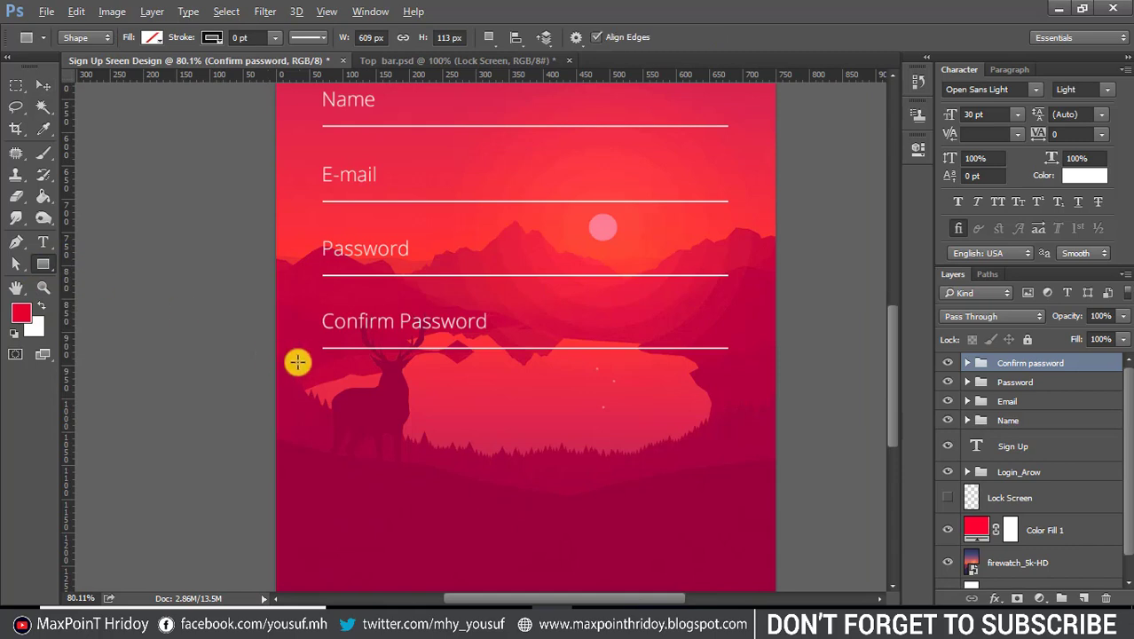
{"action": "scroll", "coordinate": [332, 377], "scroll_direction": "up", "scroll_amount": 3}
{"action": "left_click_drag", "start_coordinate": [562, 423], "coordinate": [476, 400]}
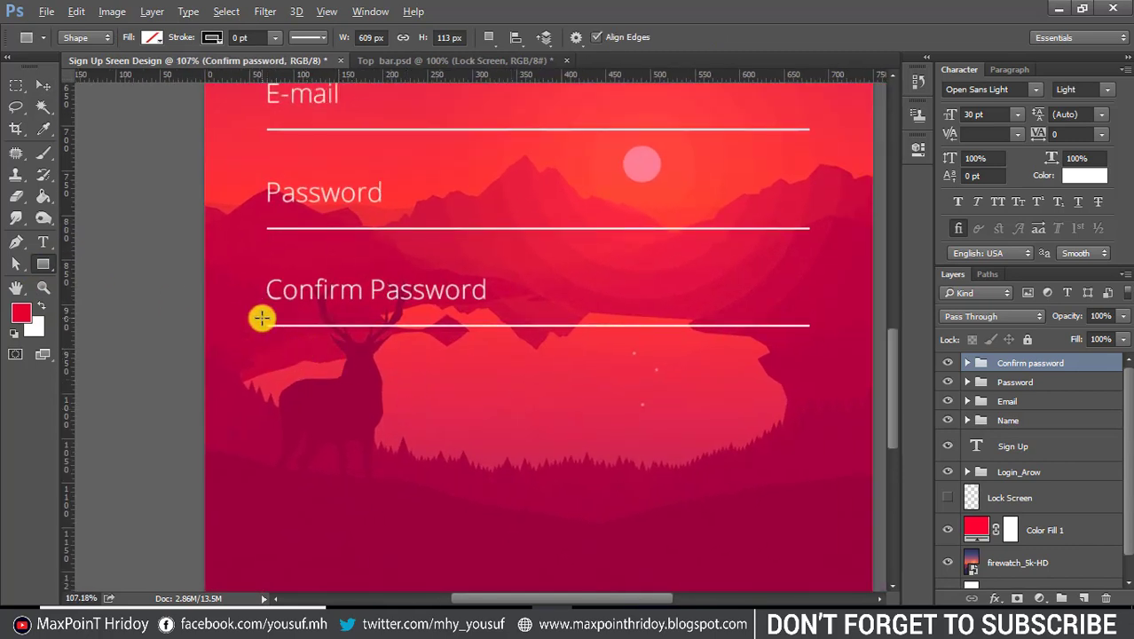
{"action": "key", "text": "ctrl+semicolon"}
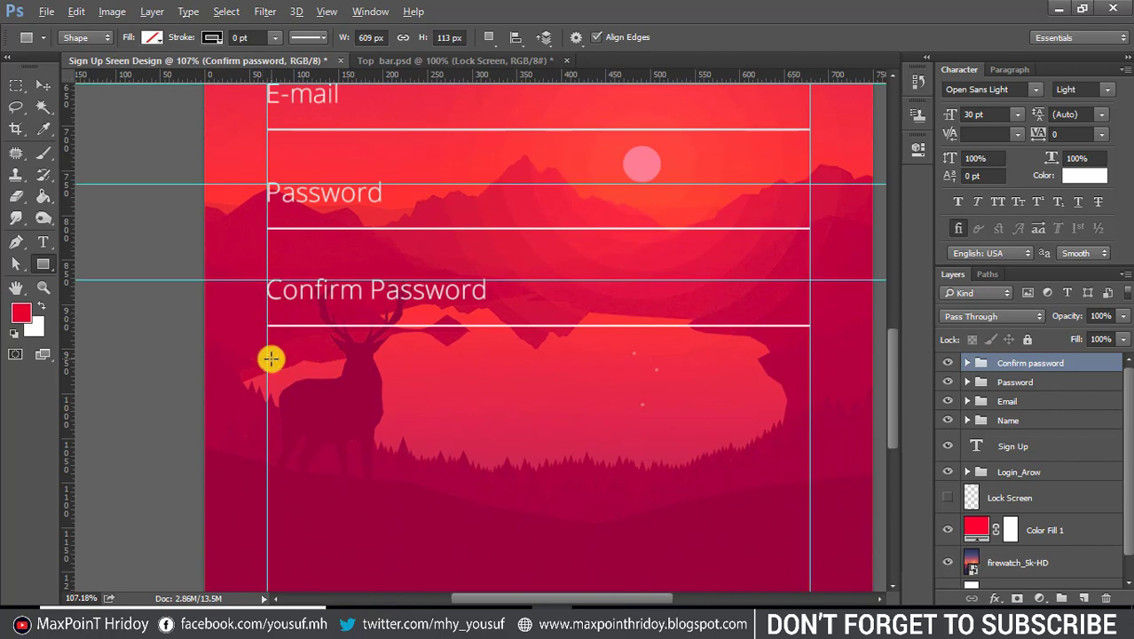
{"action": "left_click_drag", "start_coordinate": [268, 358], "coordinate": [288, 379]}
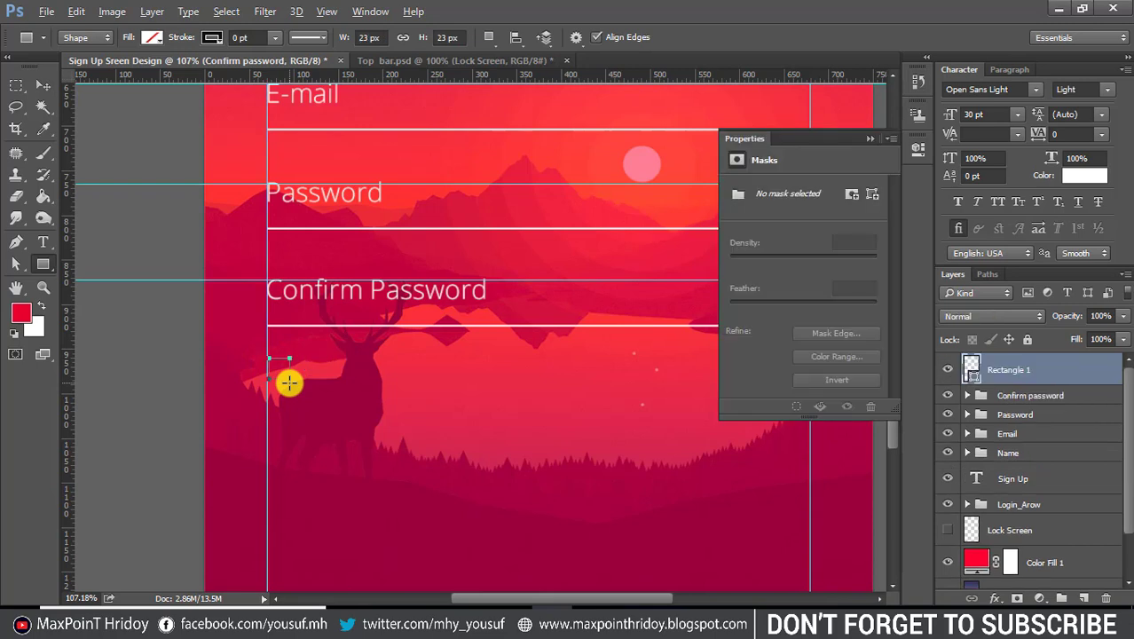
Give the checkbox square a white 2 pt stroke and nudge it to X 71 px, Y 959 px.
{"action": "left_click", "coordinate": [212, 38]}
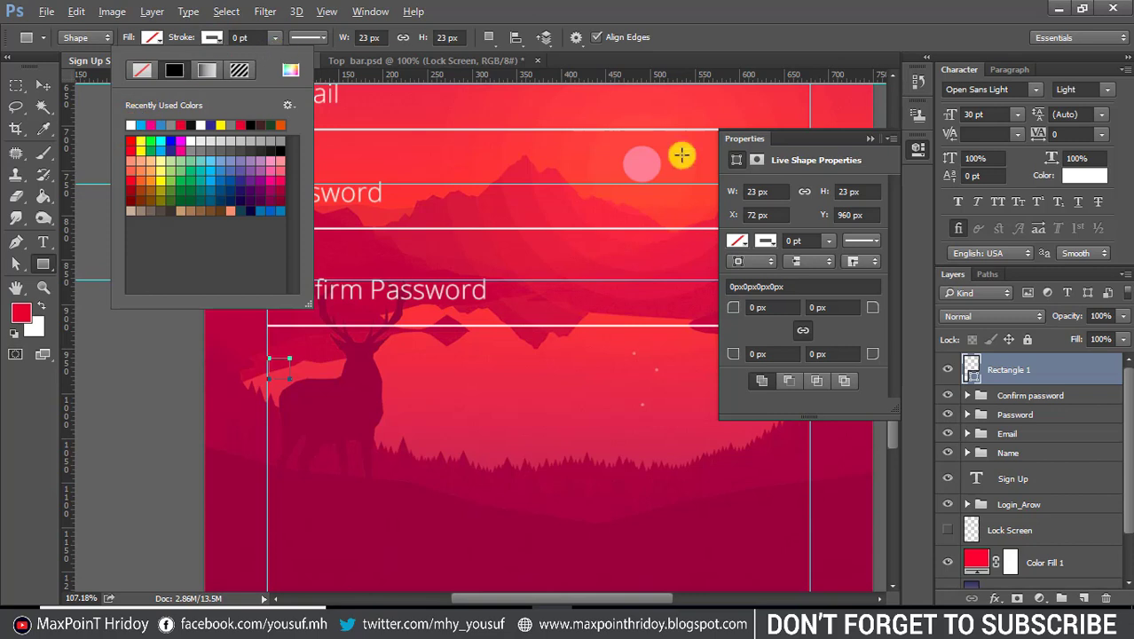
{"action": "left_click", "coordinate": [795, 240]}
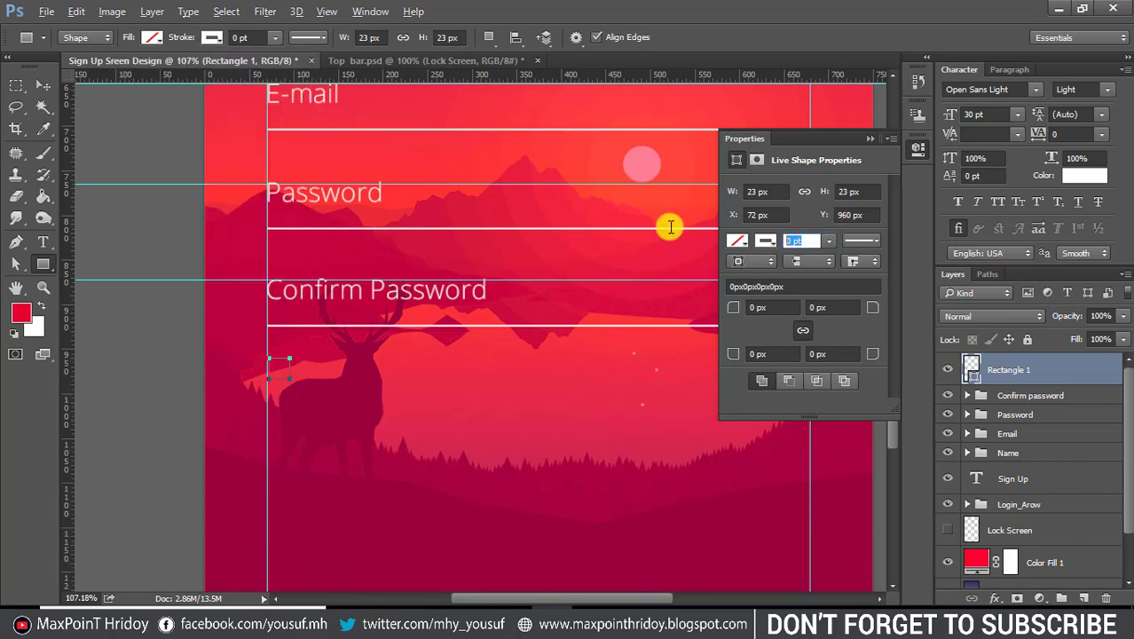
{"action": "type", "text": "2"}
{"action": "key", "text": "Return"}
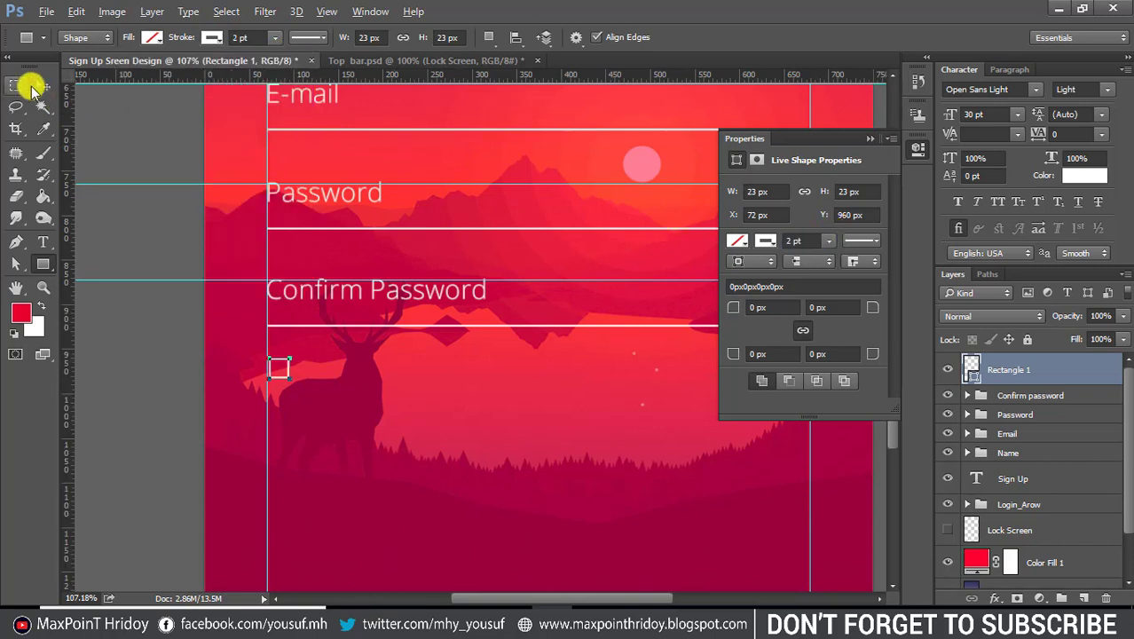
{"action": "left_click", "coordinate": [42, 85]}
{"action": "key", "text": "Left"}
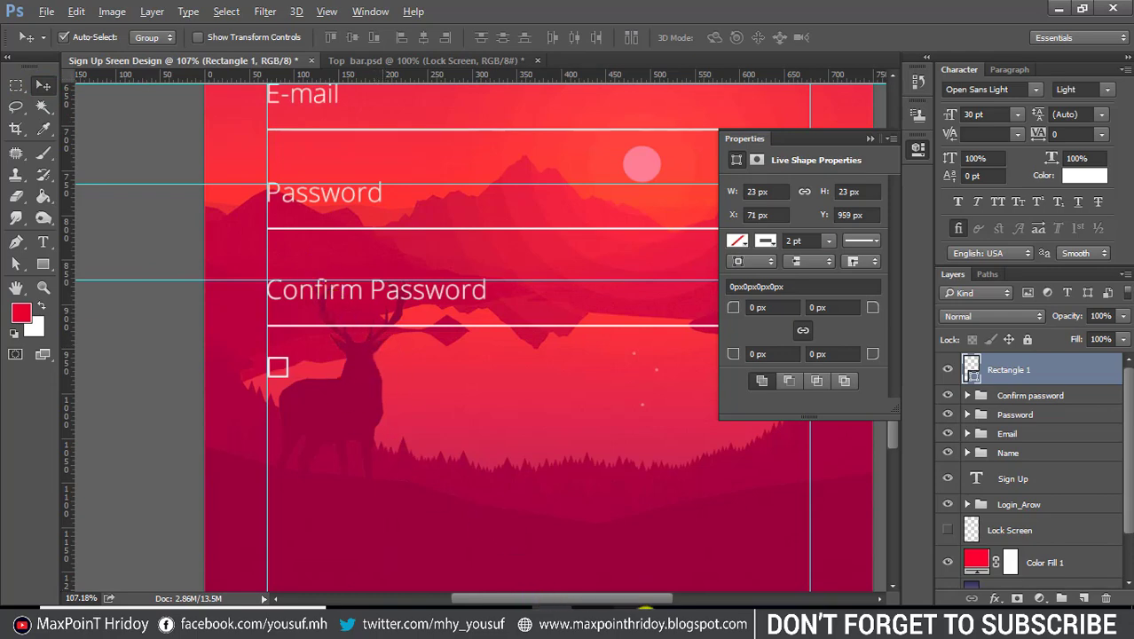
Switch to Notepad, copy the line "I agree to the terms of service" and return to Photoshop.
{"action": "left_click", "coordinate": [663, 625]}
{"action": "left_click", "coordinate": [590, 227]}
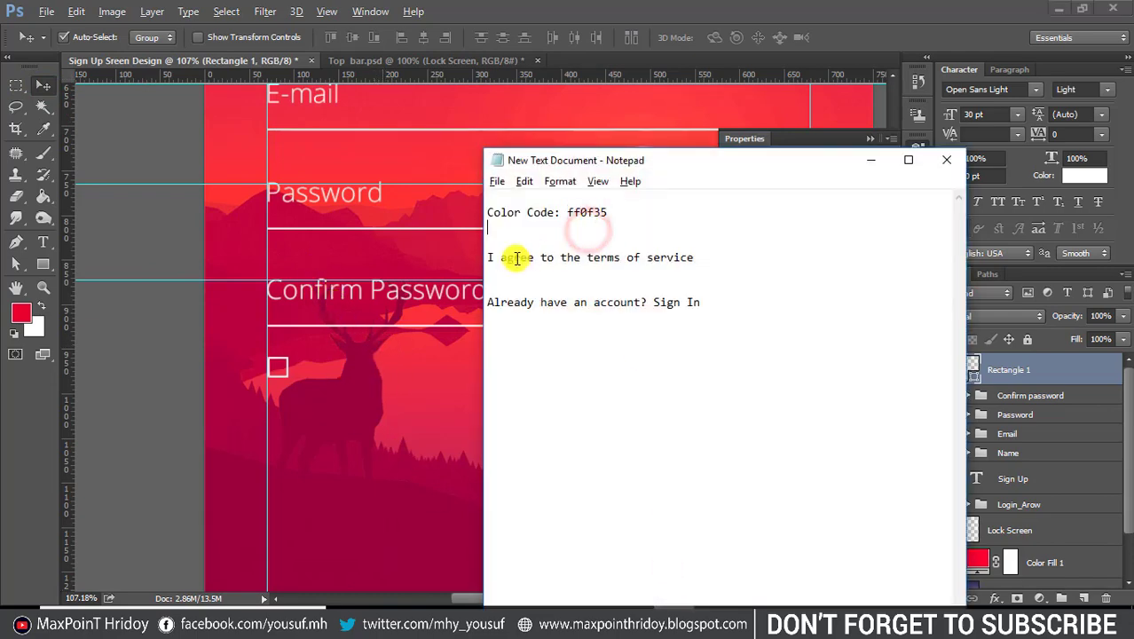
{"action": "left_click_drag", "start_coordinate": [490, 258], "coordinate": [723, 259]}
{"action": "key", "text": "ctrl+c"}
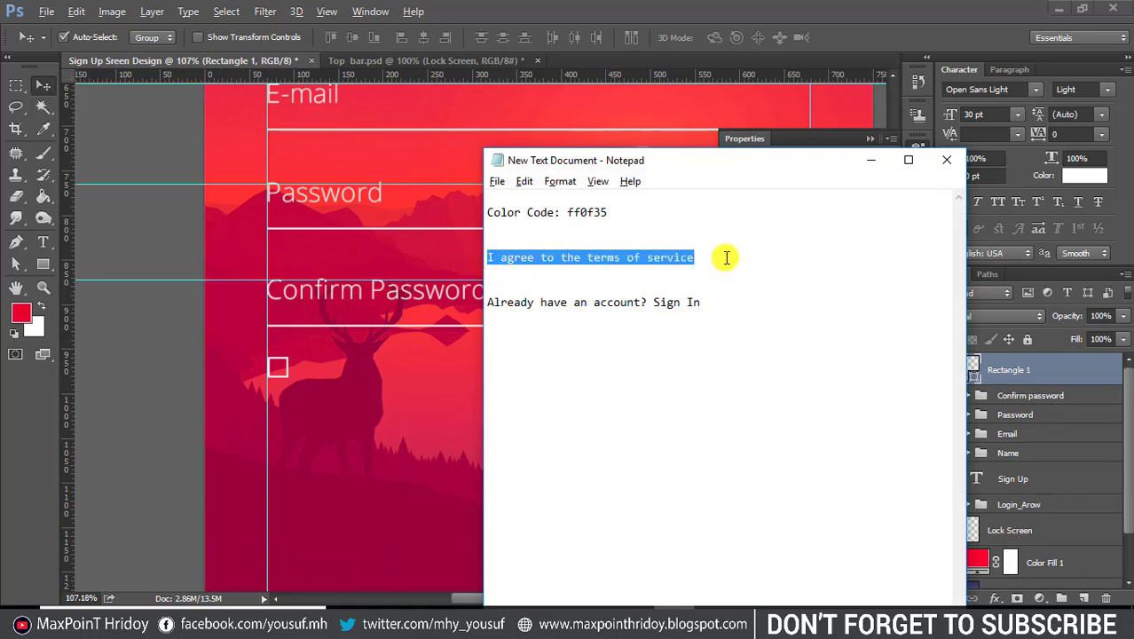
{"action": "left_click", "coordinate": [870, 161]}
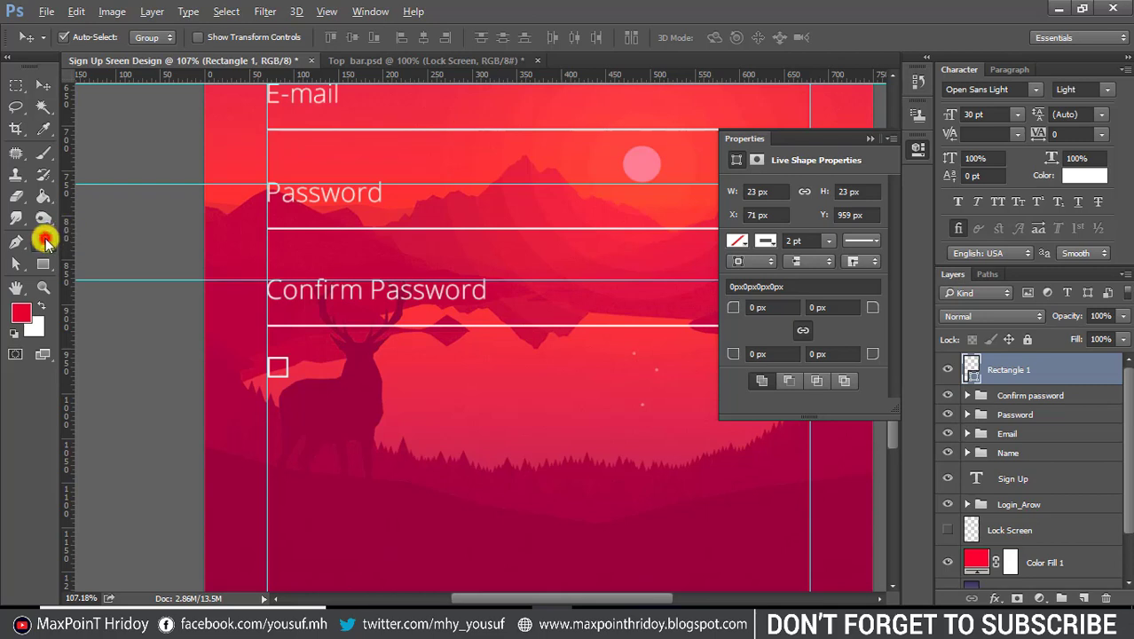
Paste "I agree to the terms of service" as a new text layer beside the checkbox.
{"action": "left_click", "coordinate": [43, 242]}
{"action": "left_click", "coordinate": [376, 377]}
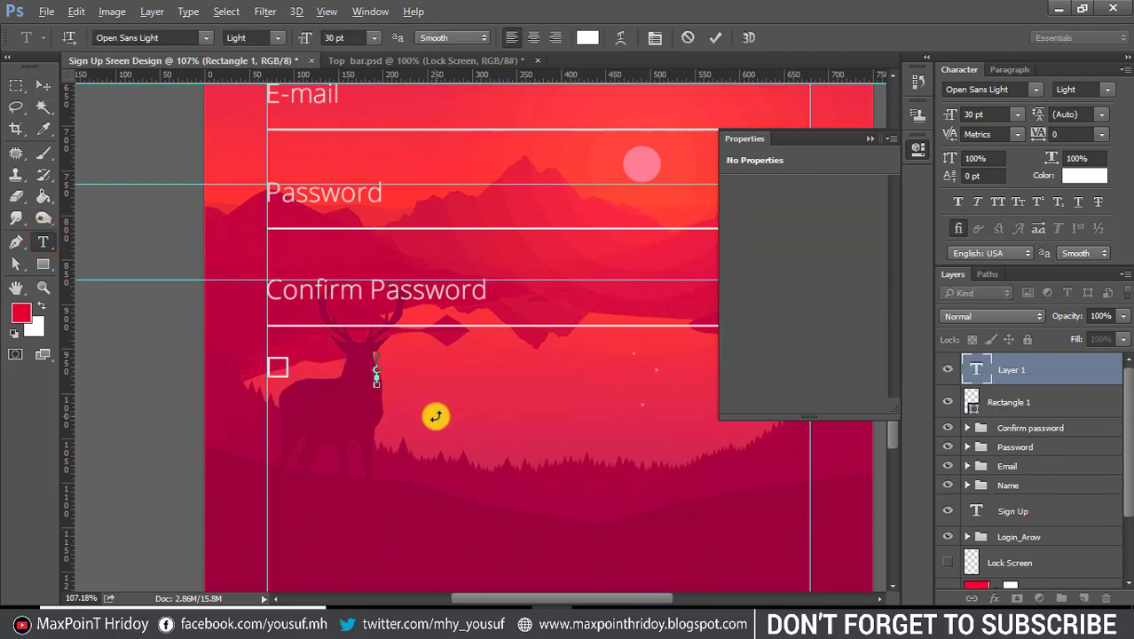
{"action": "key", "text": "ctrl+v"}
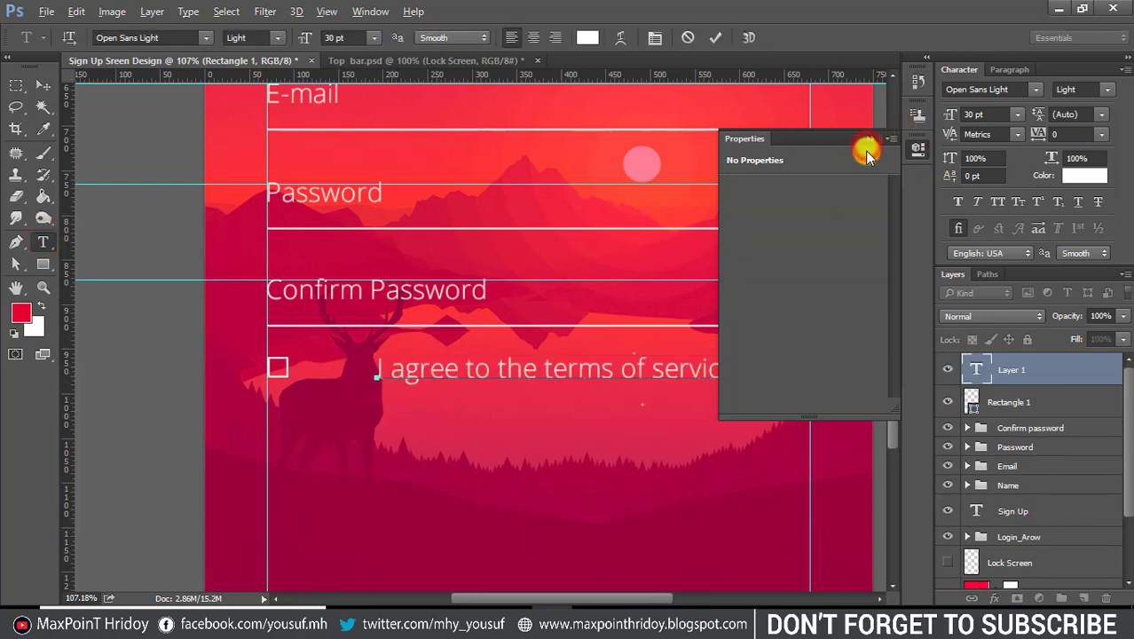
{"action": "left_click", "coordinate": [877, 140]}
Set the font size of the whole agreement text to 25 pt.
{"action": "mouse_move", "coordinate": [742, 271]}
{"action": "left_mouse_down"}
{"action": "mouse_move", "coordinate": [562, 350]}
{"action": "mouse_move", "coordinate": [530, 376]}
{"action": "mouse_move", "coordinate": [527, 410]}
{"action": "left_mouse_up"}
{"action": "left_click", "coordinate": [426, 453]}
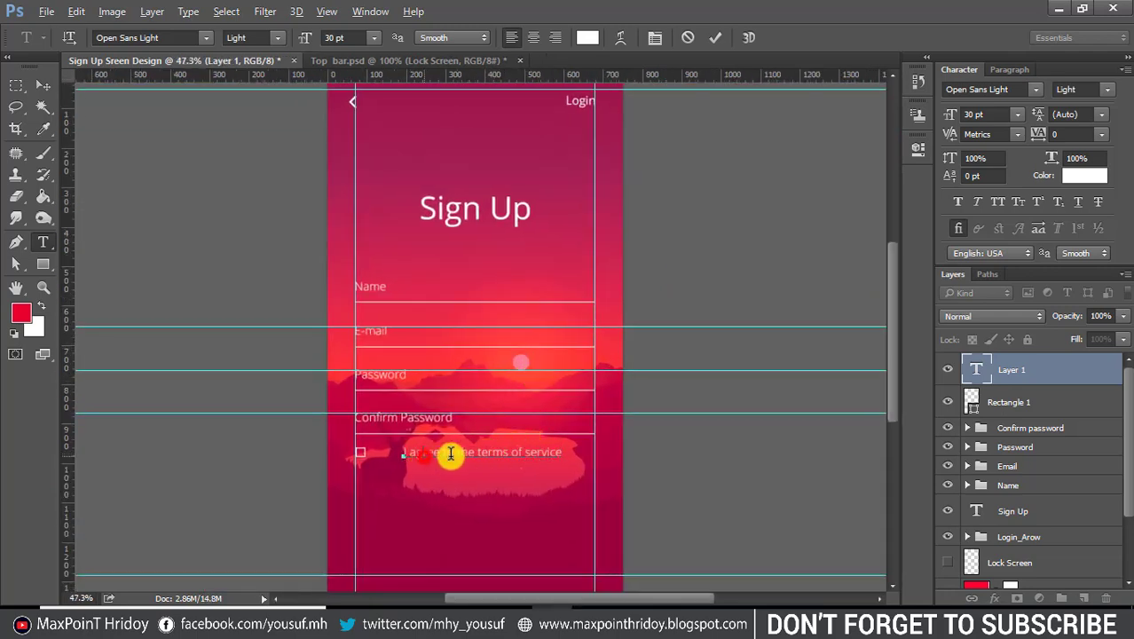
{"action": "left_click_drag", "start_coordinate": [457, 459], "coordinate": [563, 453]}
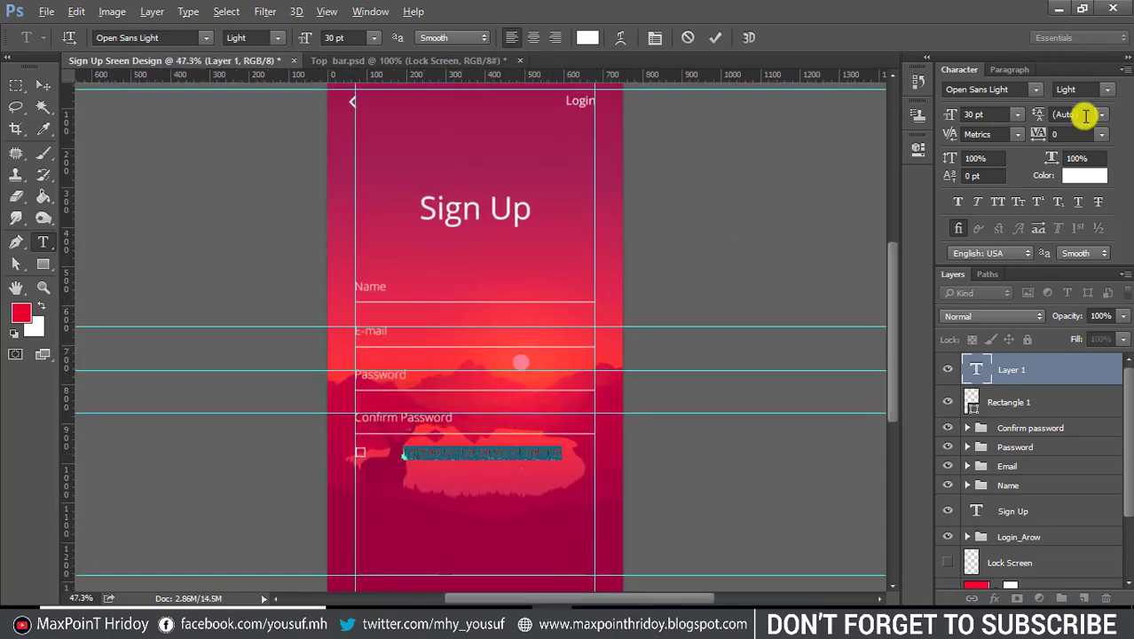
{"action": "left_click", "coordinate": [999, 114]}
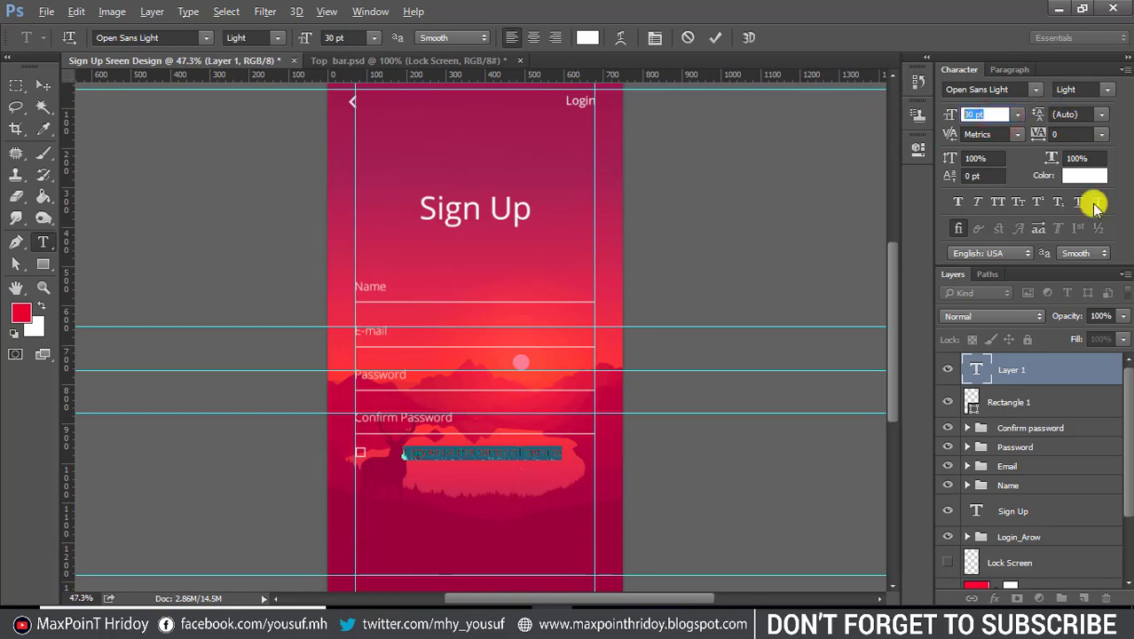
{"action": "type", "text": "25"}
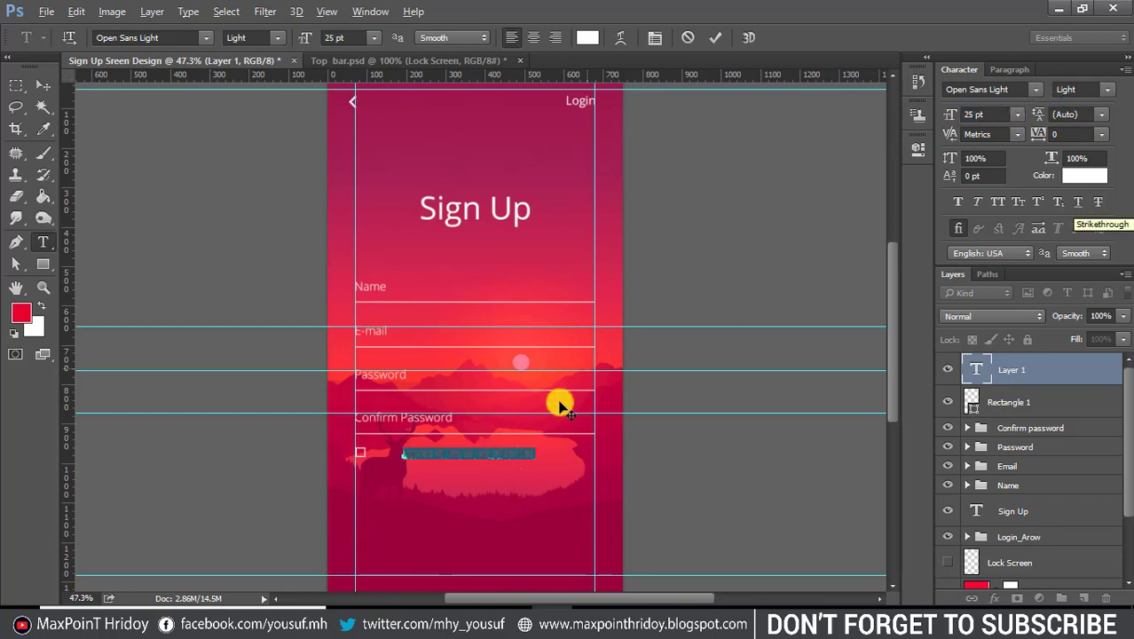
Make the words "terms of service" Semibold and underlined in the agreement text.
{"action": "left_click", "coordinate": [493, 454]}
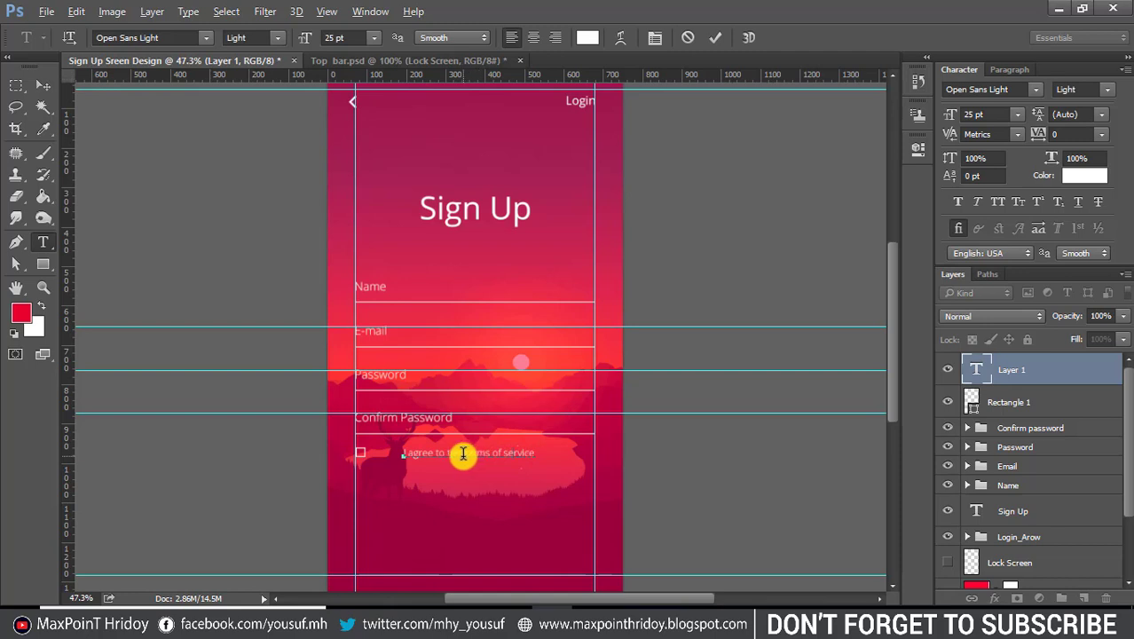
{"action": "left_click_drag", "start_coordinate": [463, 453], "coordinate": [586, 453]}
{"action": "left_click", "coordinate": [1108, 89]}
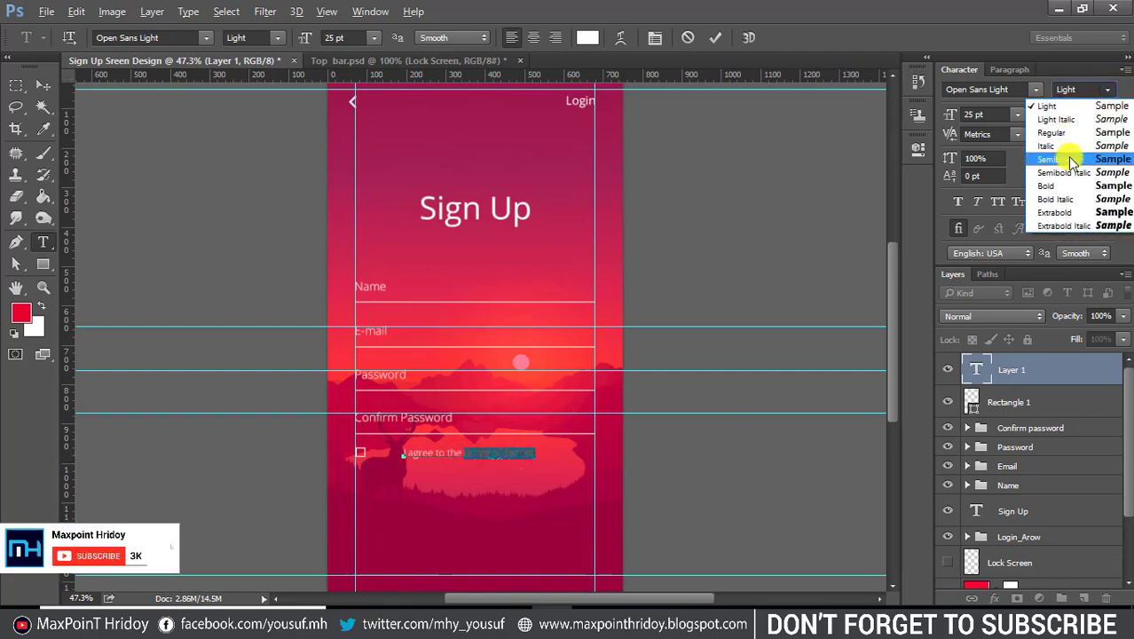
{"action": "left_click", "coordinate": [1072, 160]}
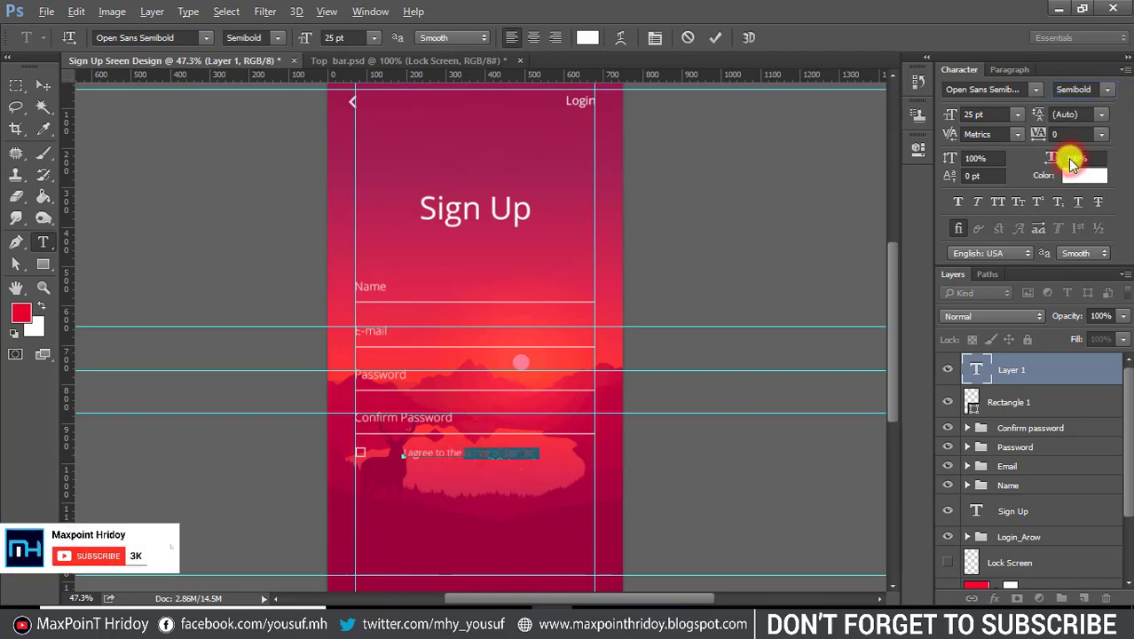
{"action": "left_click", "coordinate": [1078, 203]}
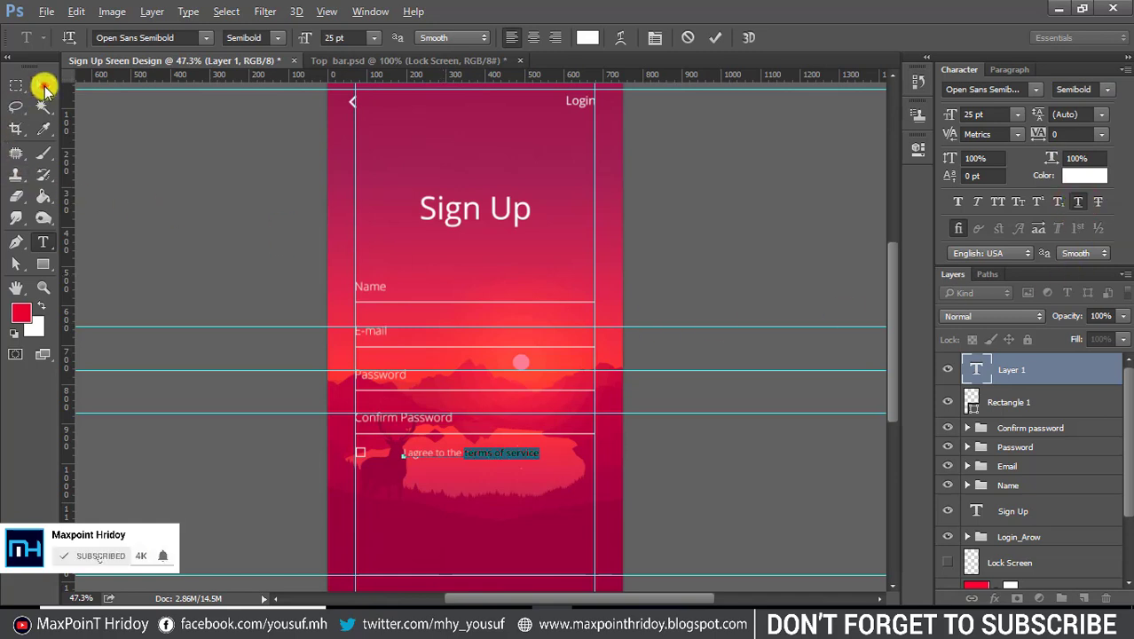
{"action": "left_click", "coordinate": [41, 84]}
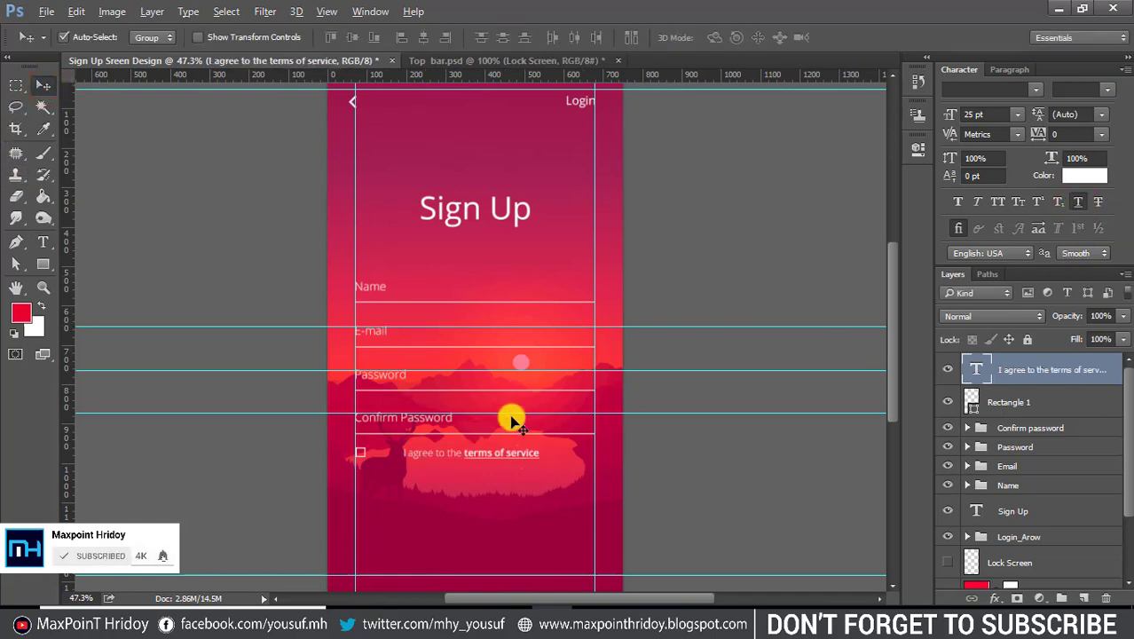
Move the agreement text closer to the checkbox and align the two by their vertical centers.
{"action": "left_click", "coordinate": [1015, 397], "text": "ctrl"}
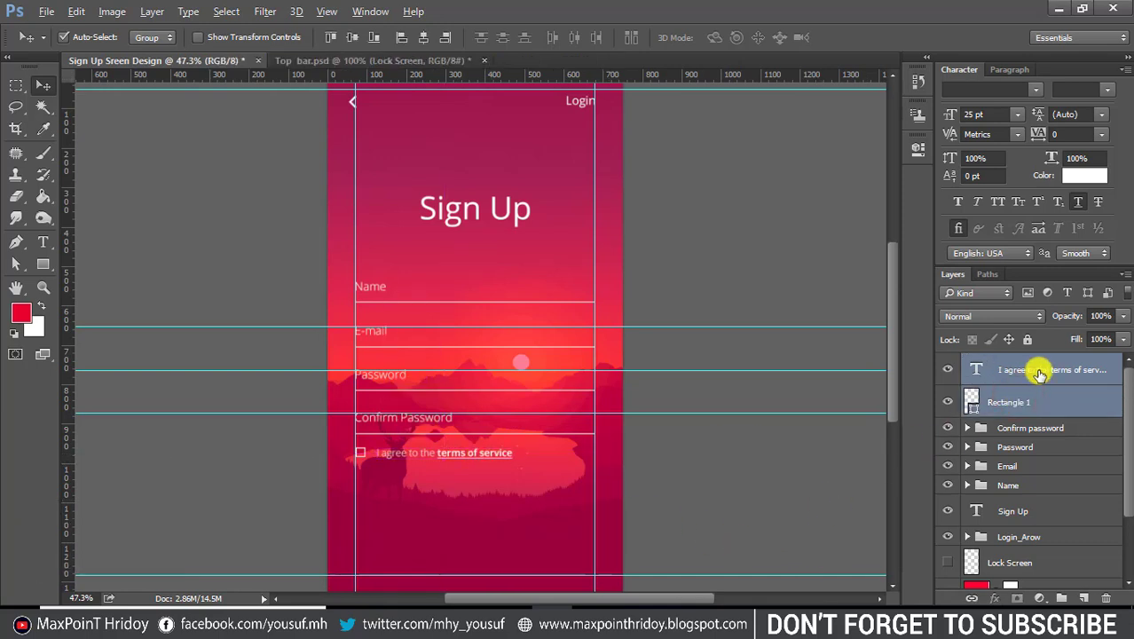
{"action": "left_click", "coordinate": [358, 41]}
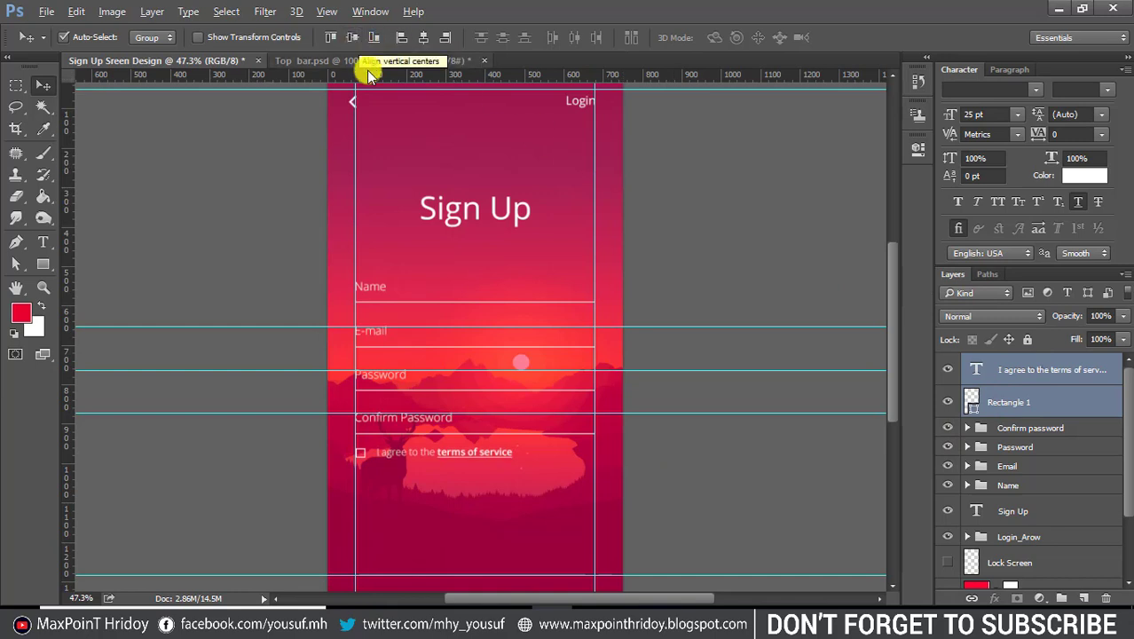
{"action": "left_click", "coordinate": [423, 37]}
Group the checkbox and agreement text layers and rename the group "Term service".
{"action": "key", "text": "ctrl+g"}
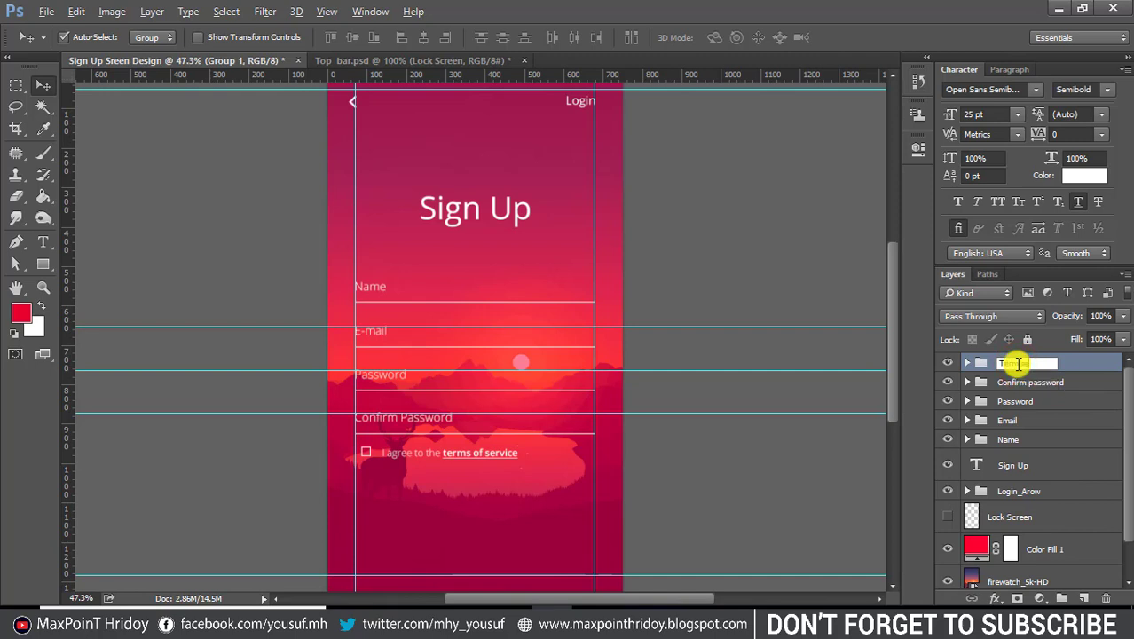
{"action": "key", "text": "Return"}
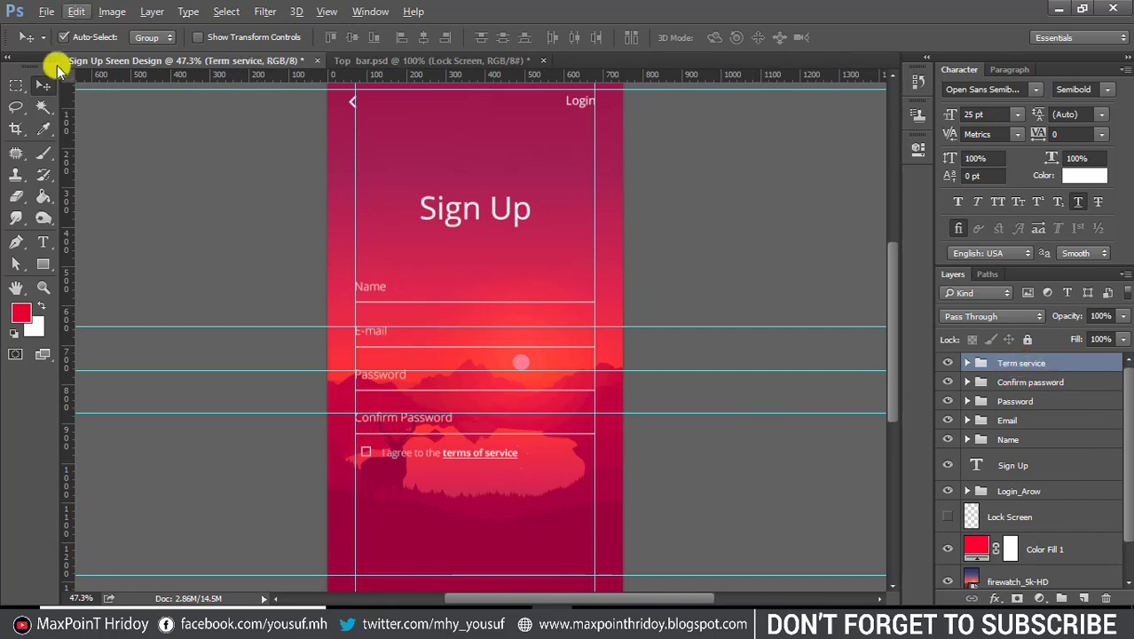
Create a 610 × 75 px rectangle below the agreement row with a white fill and no stroke.
{"action": "left_click", "coordinate": [42, 264]}
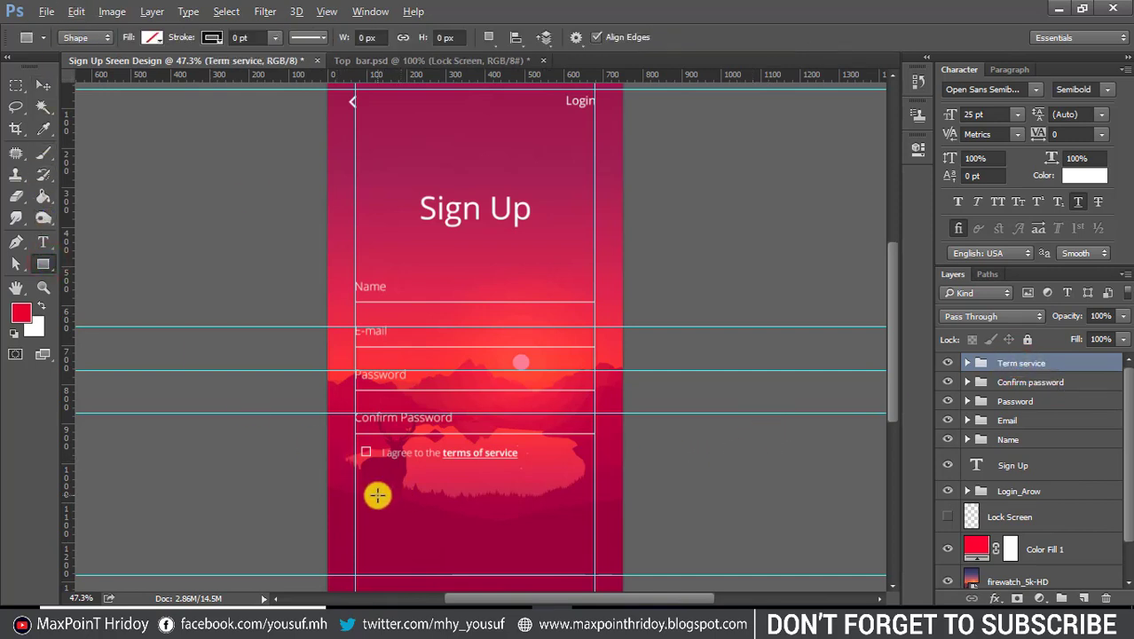
{"action": "left_click", "coordinate": [377, 495]}
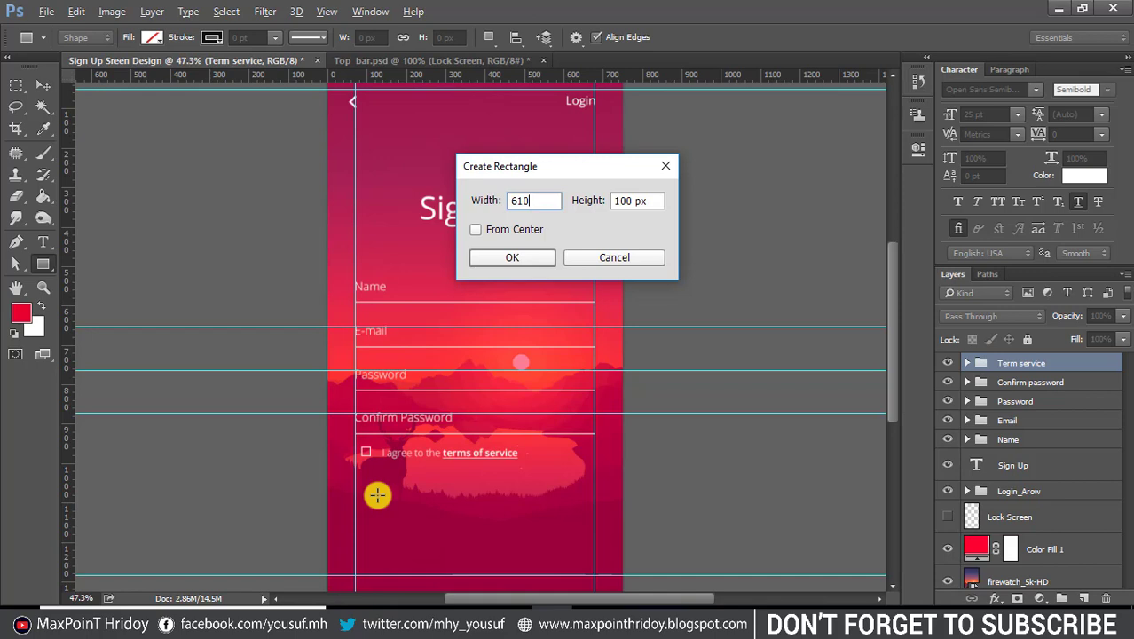
{"action": "key", "text": "Return"}
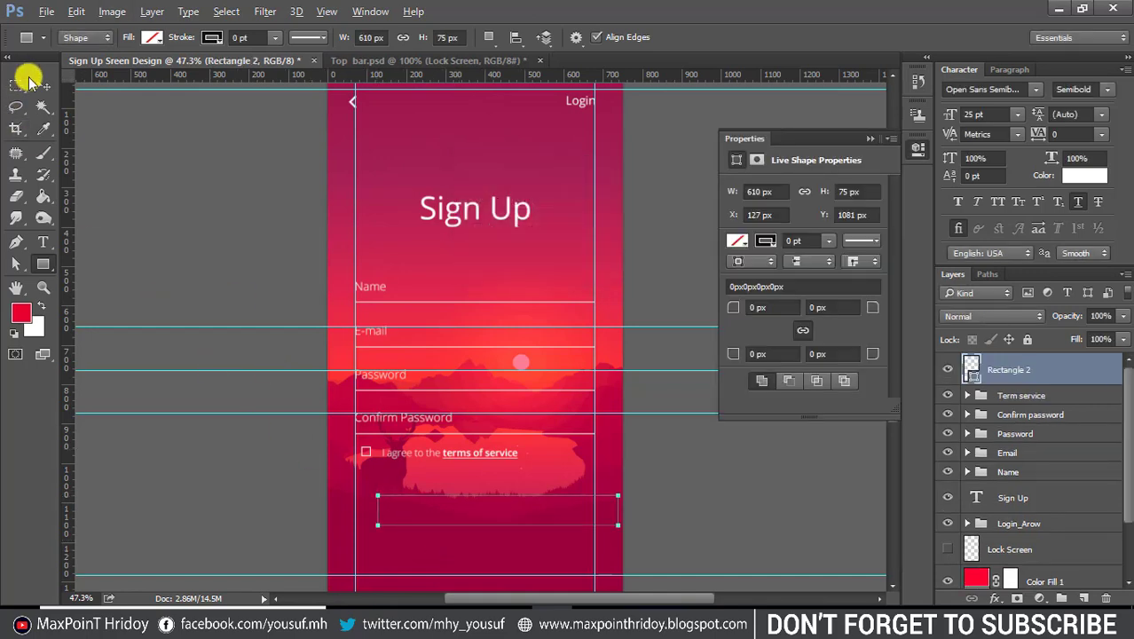
{"action": "left_click", "coordinate": [143, 40]}
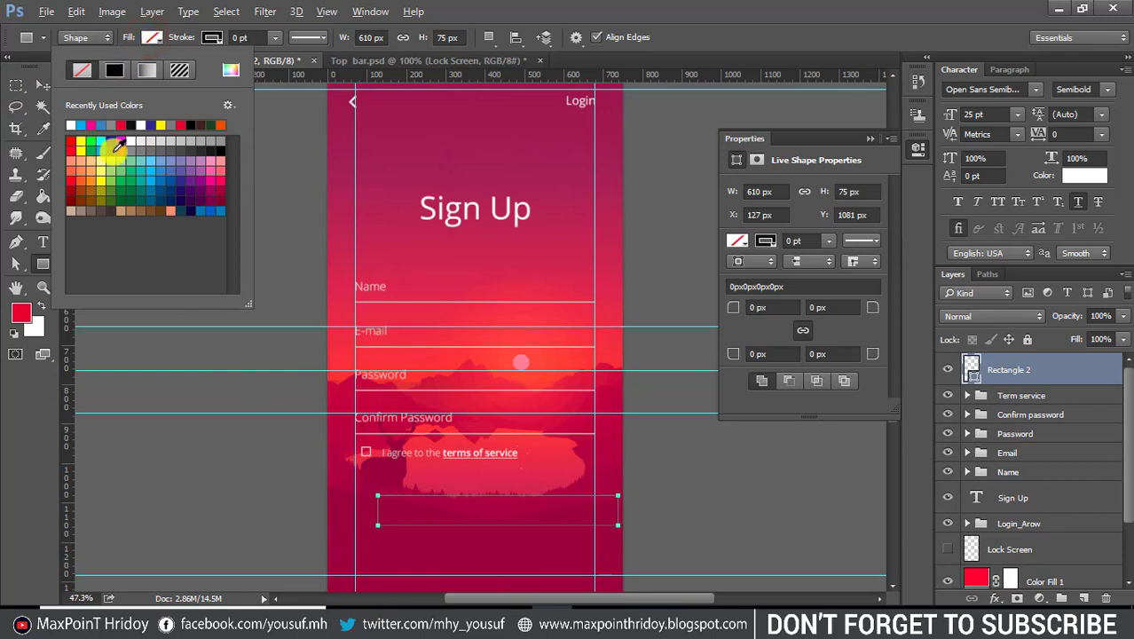
{"action": "left_click", "coordinate": [139, 126]}
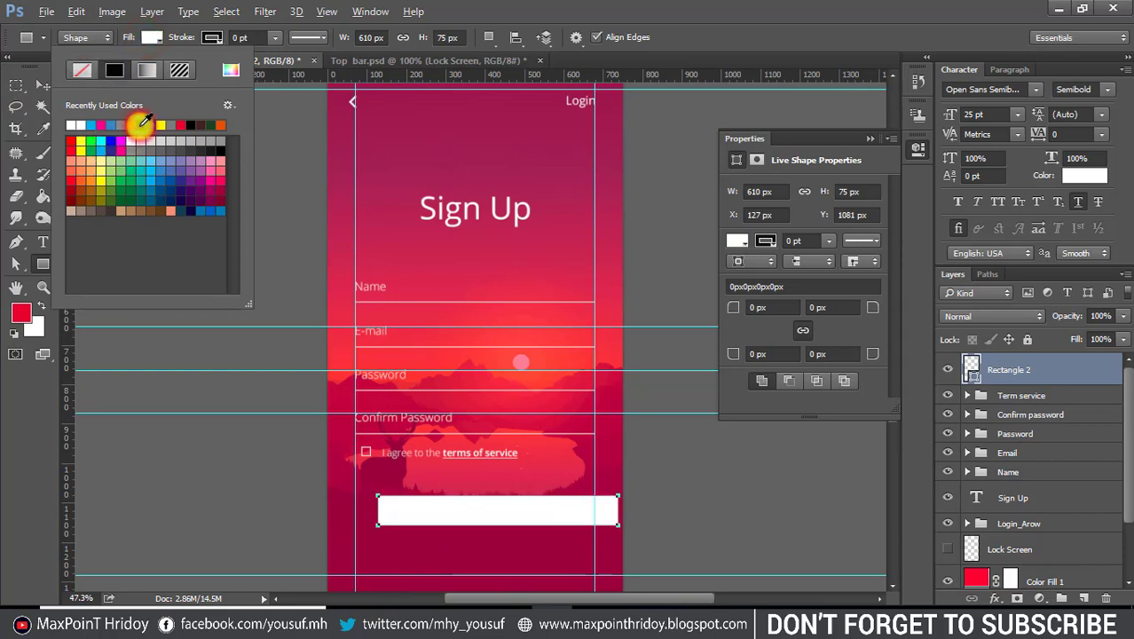
{"action": "left_click", "coordinate": [211, 38]}
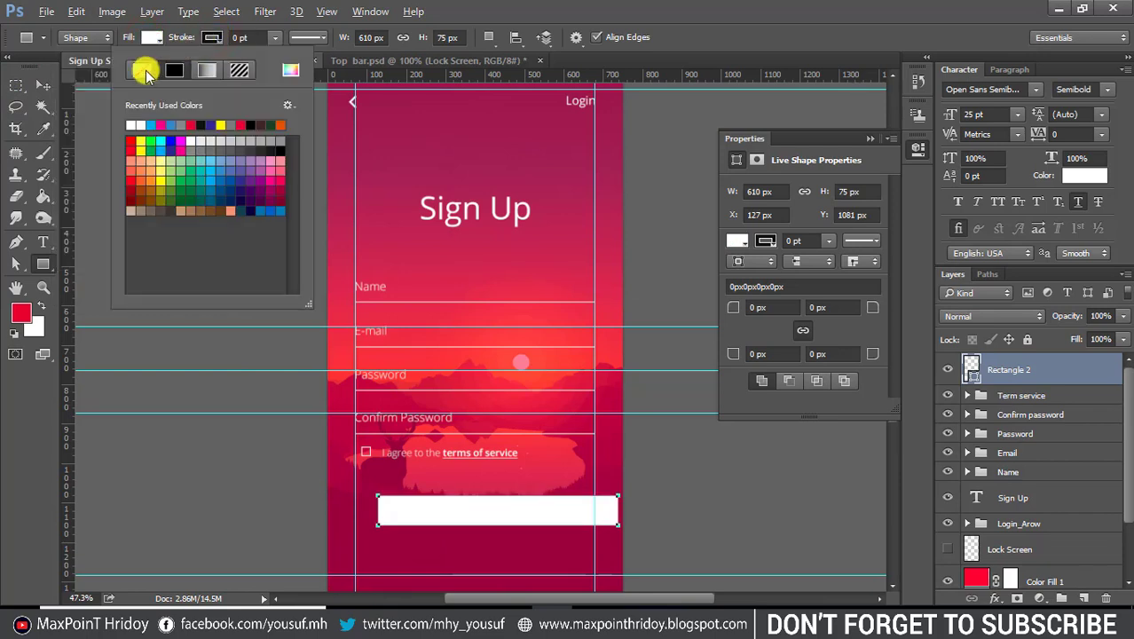
Center the white rectangle horizontally on the Background layer.
{"action": "left_click", "coordinate": [42, 85]}
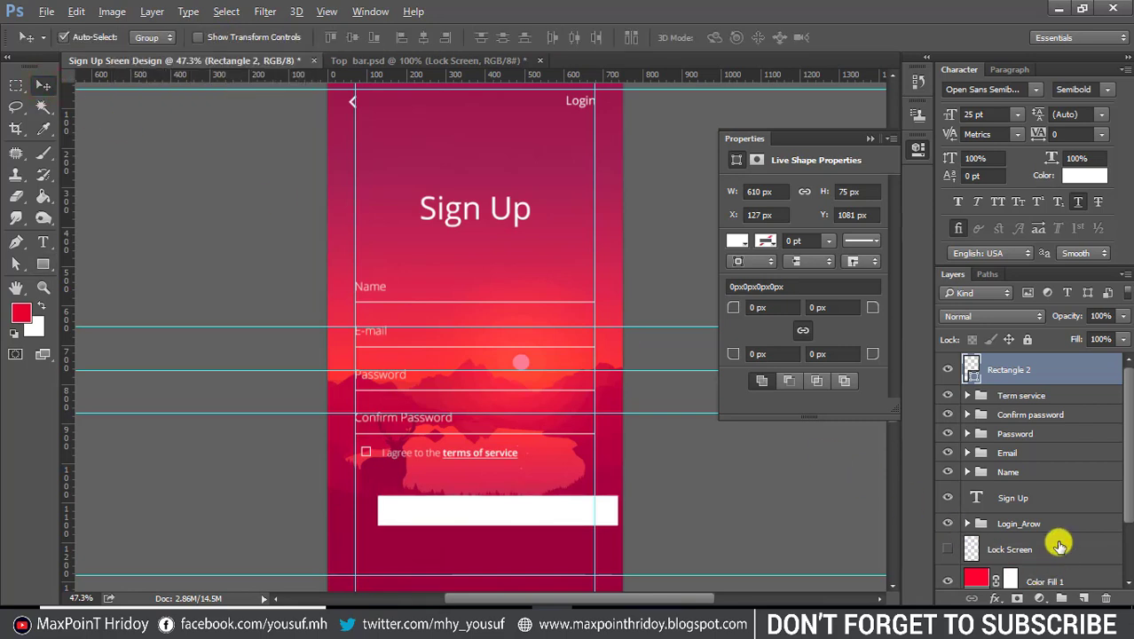
{"action": "scroll", "coordinate": [1061, 533], "scroll_direction": "down", "scroll_amount": 2}
{"action": "scroll", "coordinate": [1045, 523], "scroll_direction": "up", "scroll_amount": 2}
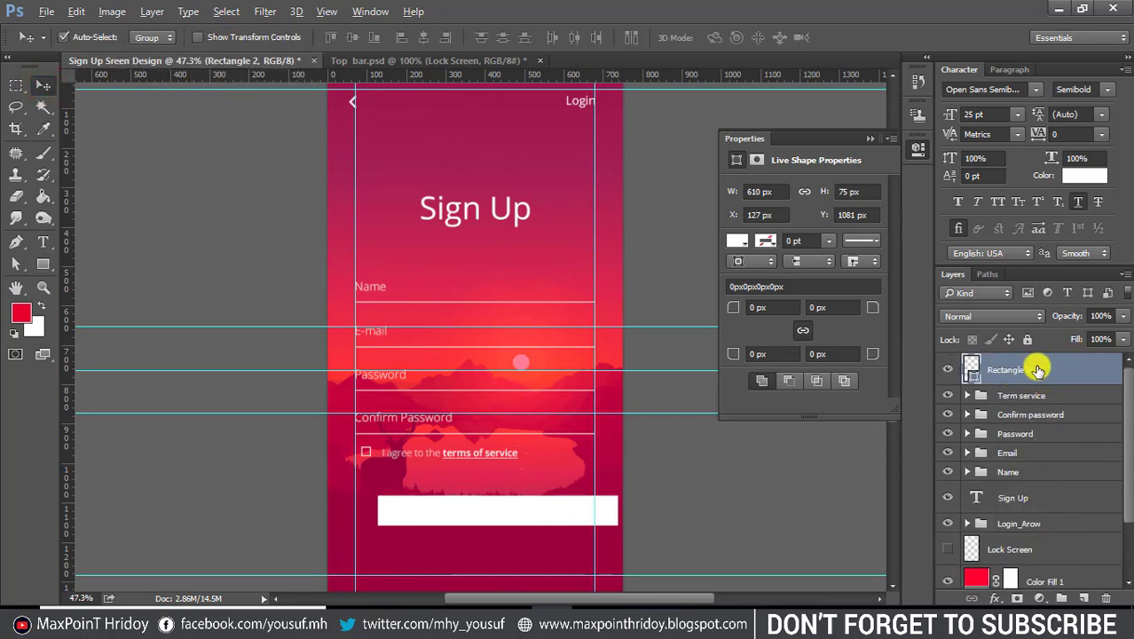
{"action": "scroll", "coordinate": [1067, 523], "scroll_direction": "down", "scroll_amount": 2}
{"action": "left_click", "coordinate": [1016, 575]}
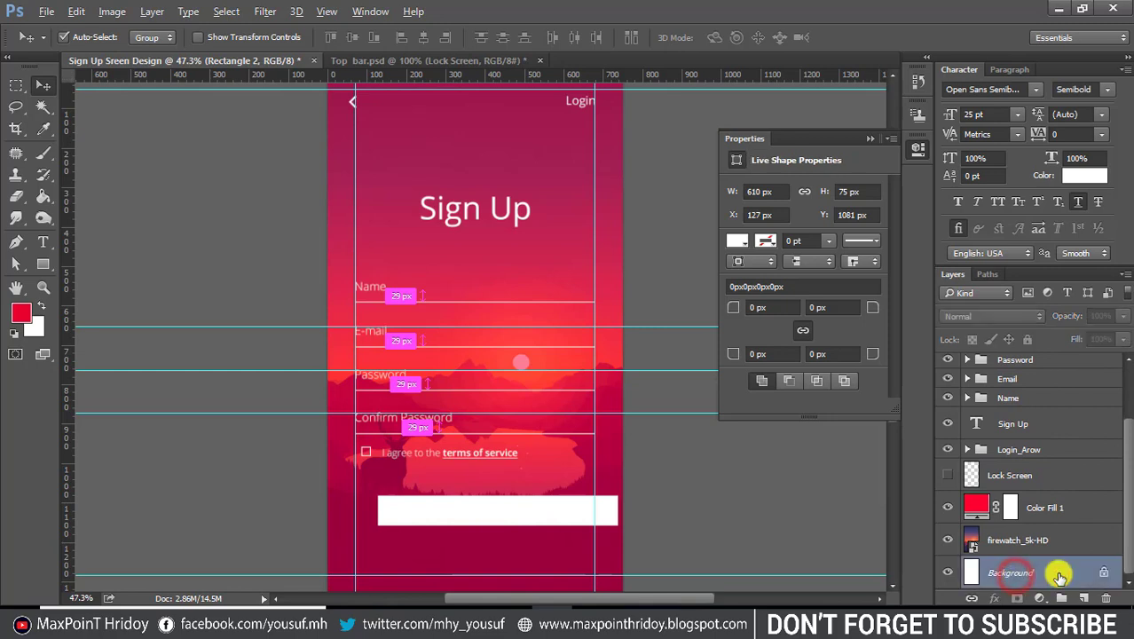
{"action": "left_click", "coordinate": [420, 40]}
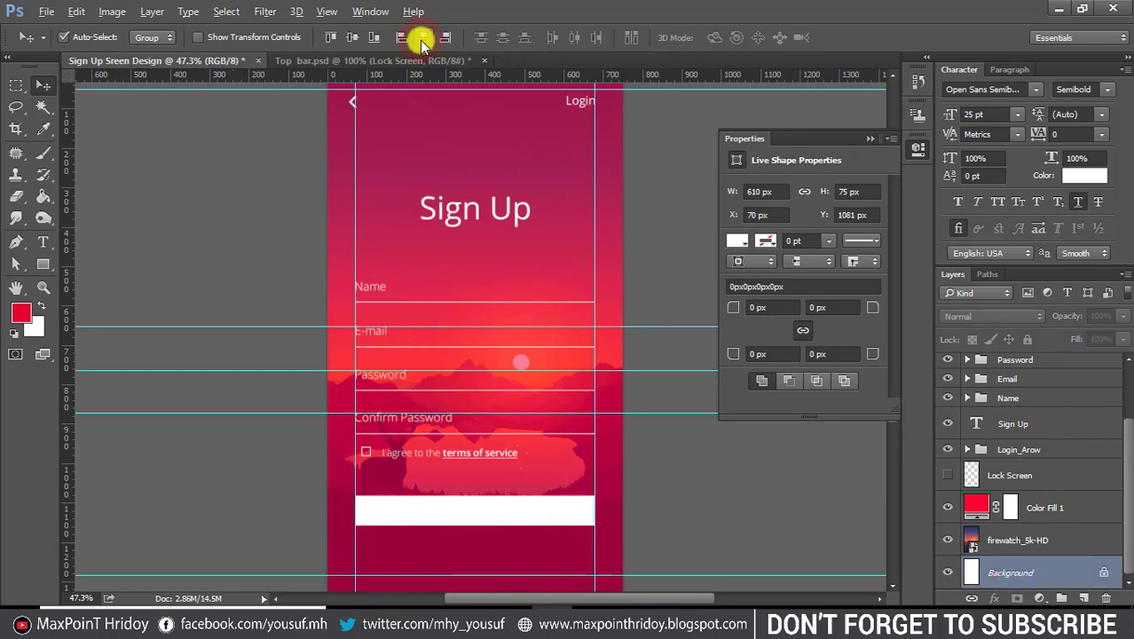
{"action": "left_click", "coordinate": [701, 508]}
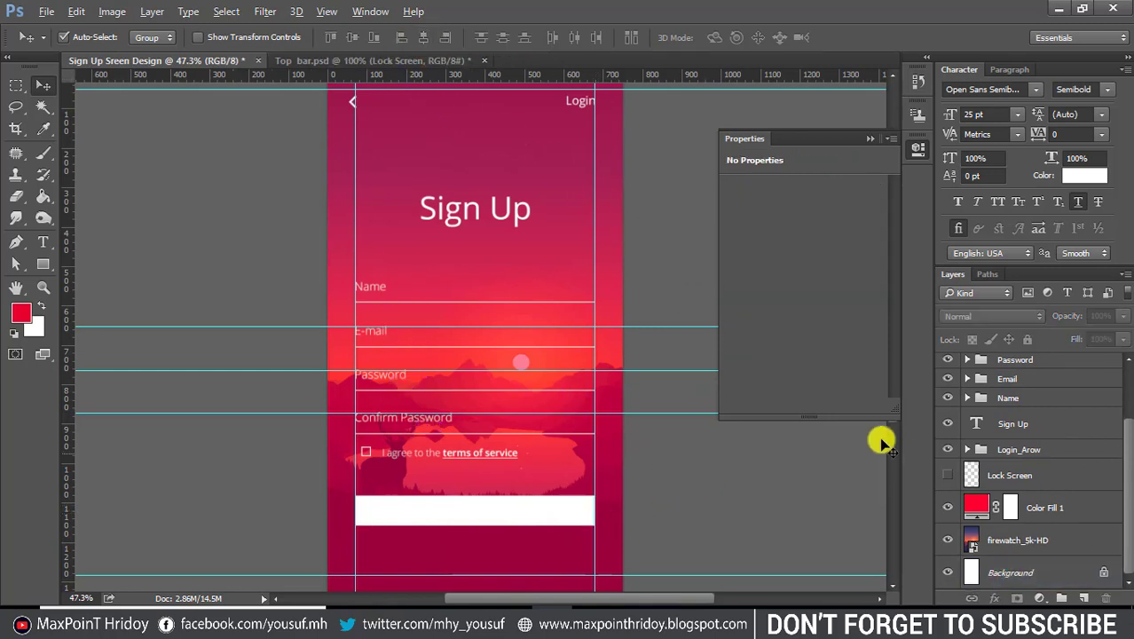
Round all four corners of the white rectangle by entering a corner radius of 50 px.
{"action": "scroll", "coordinate": [1009, 420], "scroll_direction": "up", "scroll_amount": 2}
{"action": "left_click", "coordinate": [1000, 368]}
{"action": "key", "text": "a"}
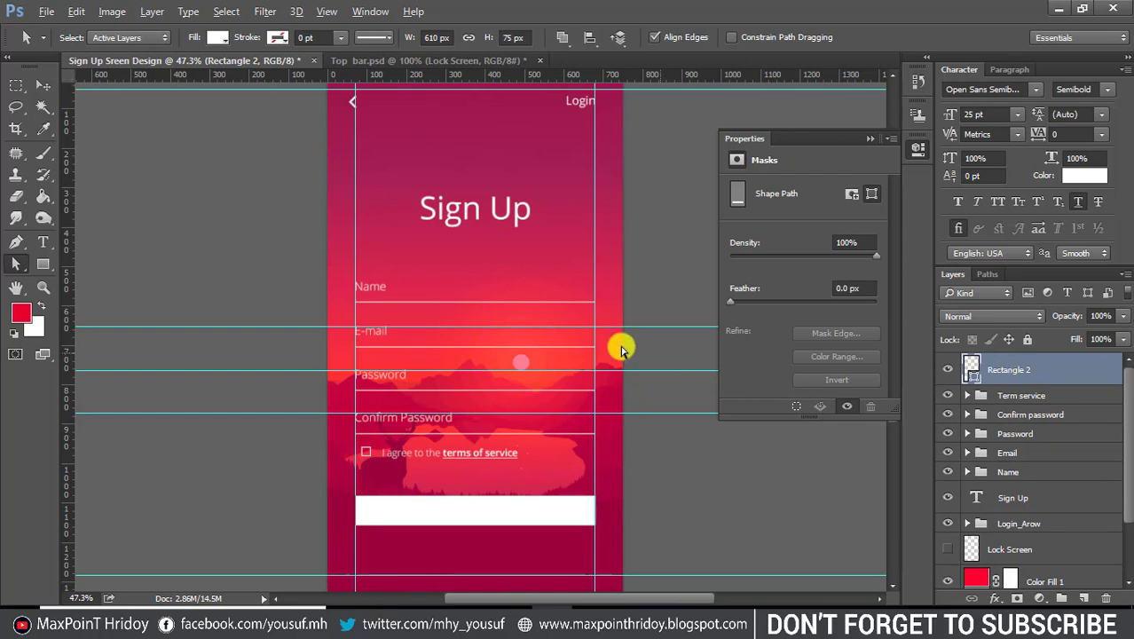
{"action": "left_click", "coordinate": [27, 263]}
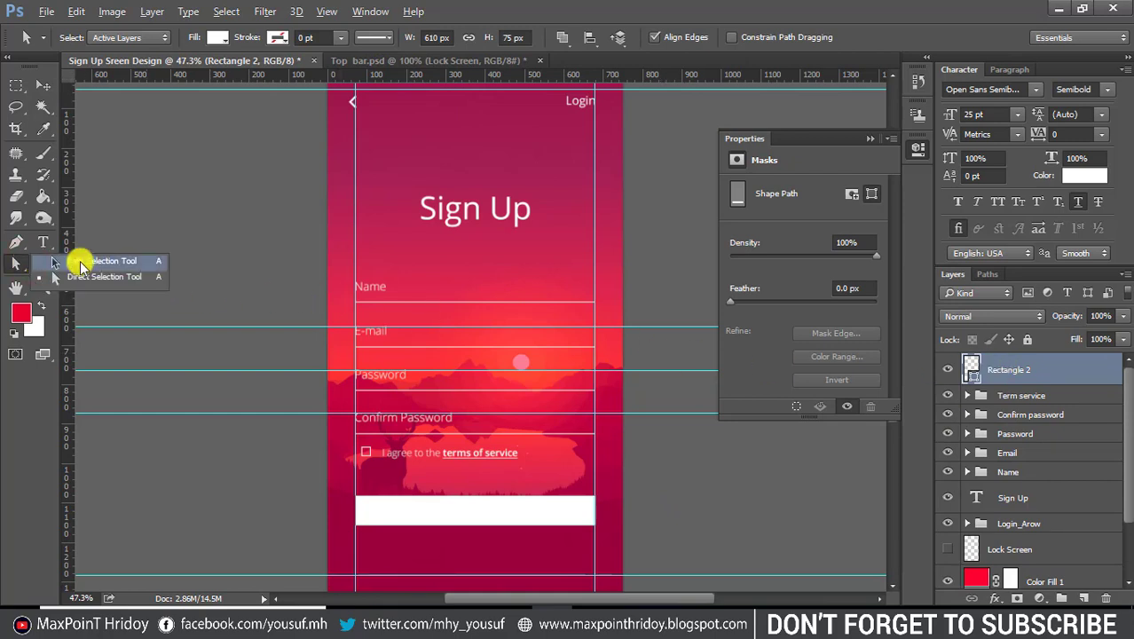
{"action": "left_click", "coordinate": [89, 260]}
{"action": "left_click", "coordinate": [463, 515]}
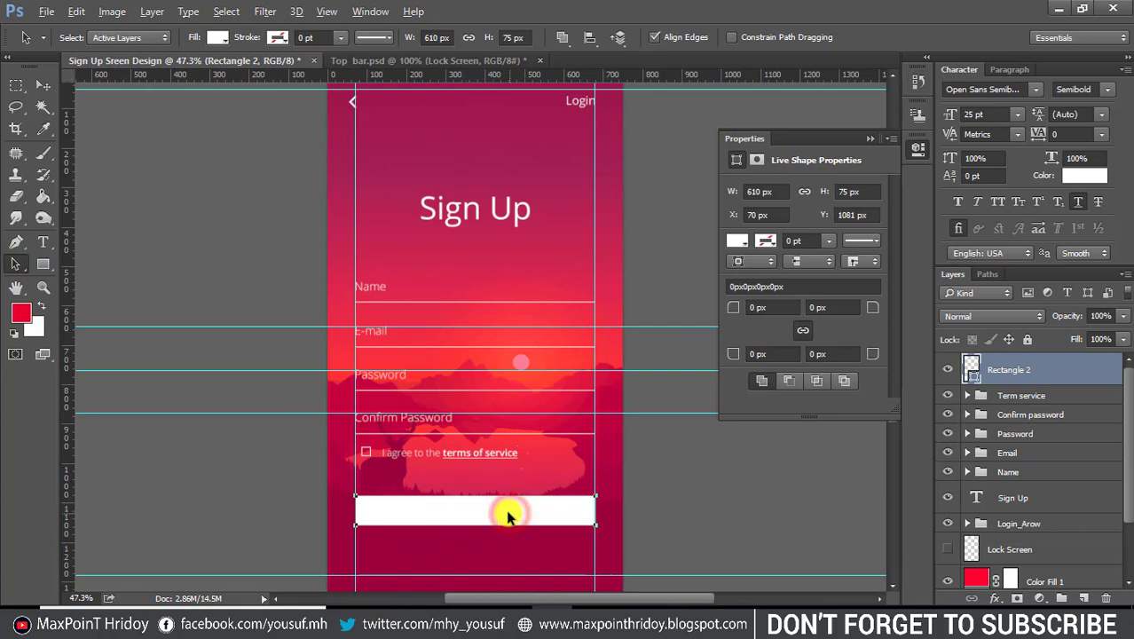
{"action": "left_click", "coordinate": [786, 306]}
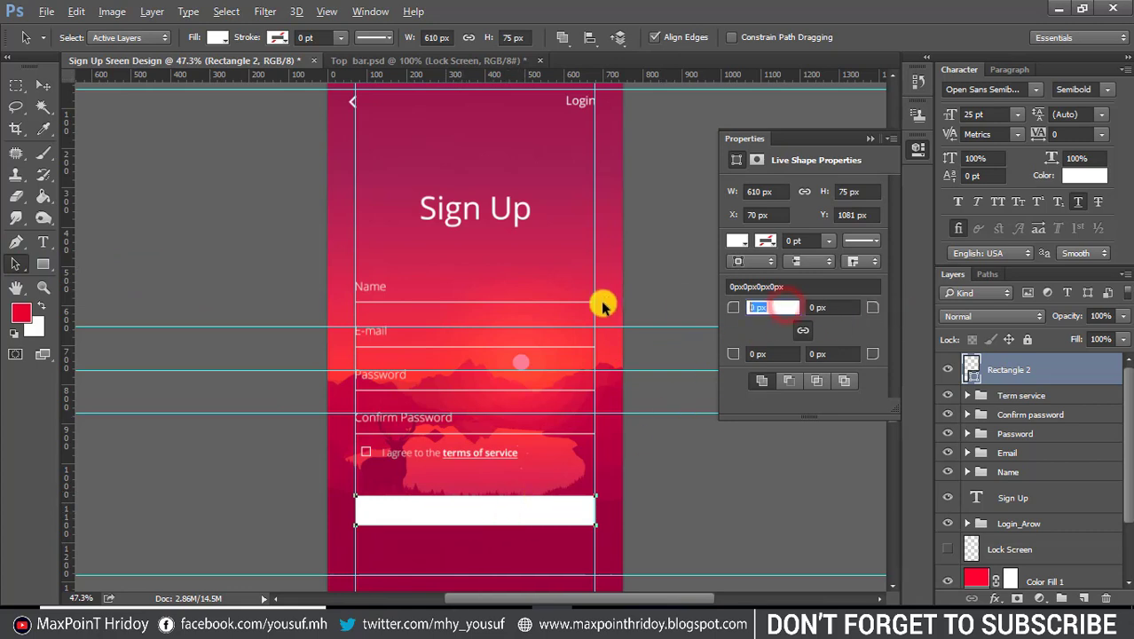
{"action": "type", "text": "50"}
{"action": "key", "text": "Return"}
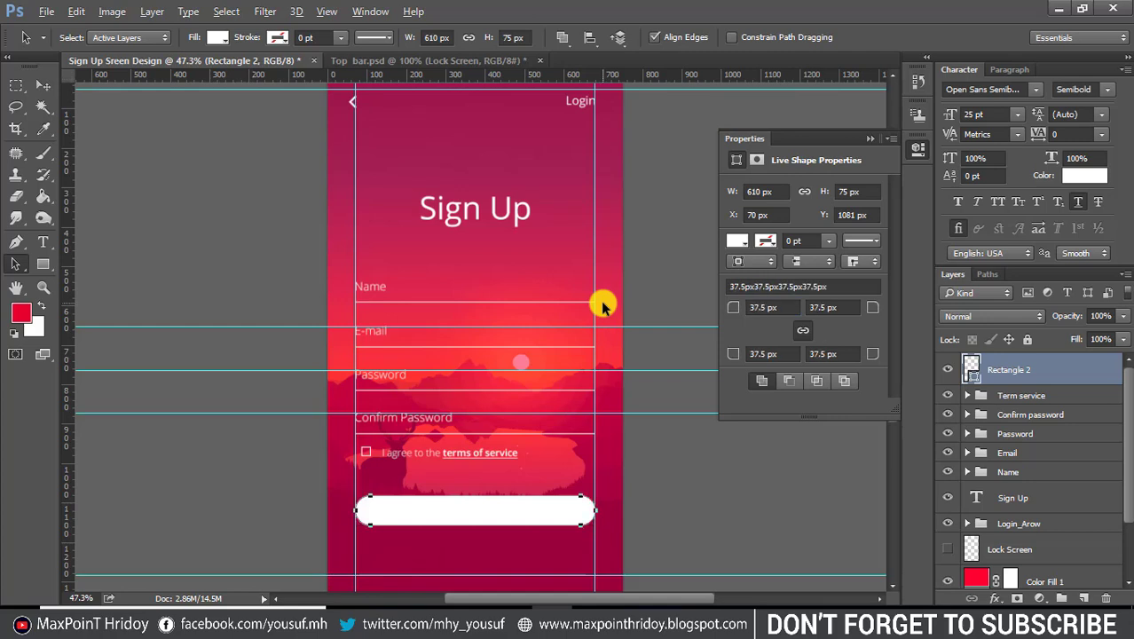
{"action": "left_click", "coordinate": [772, 307]}
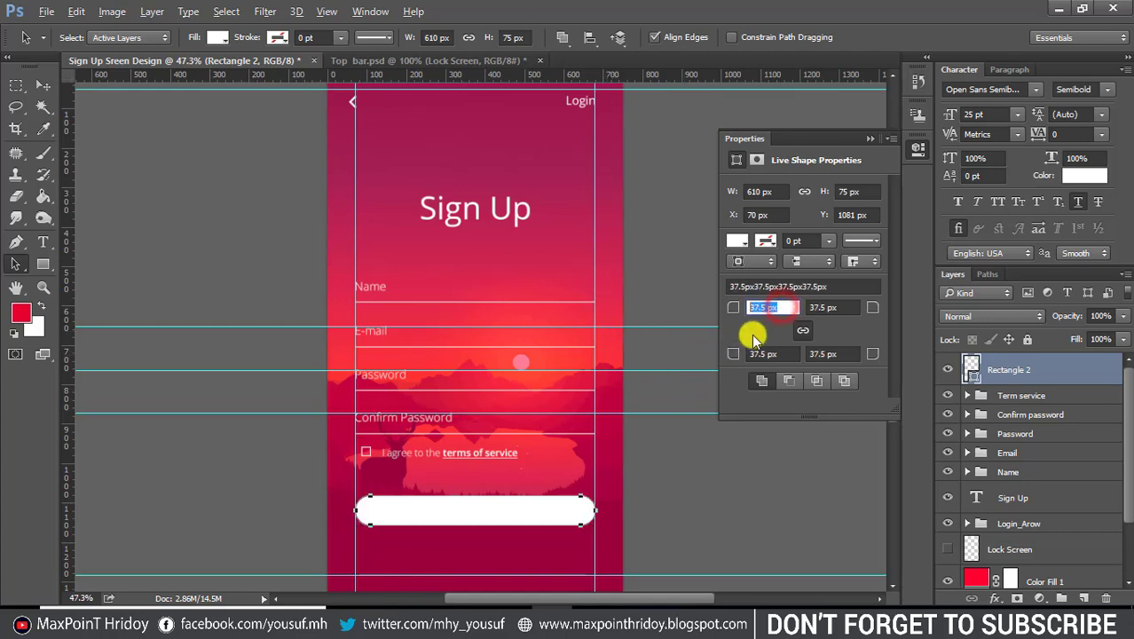
{"action": "left_click", "coordinate": [779, 353]}
{"action": "left_click", "coordinate": [843, 307]}
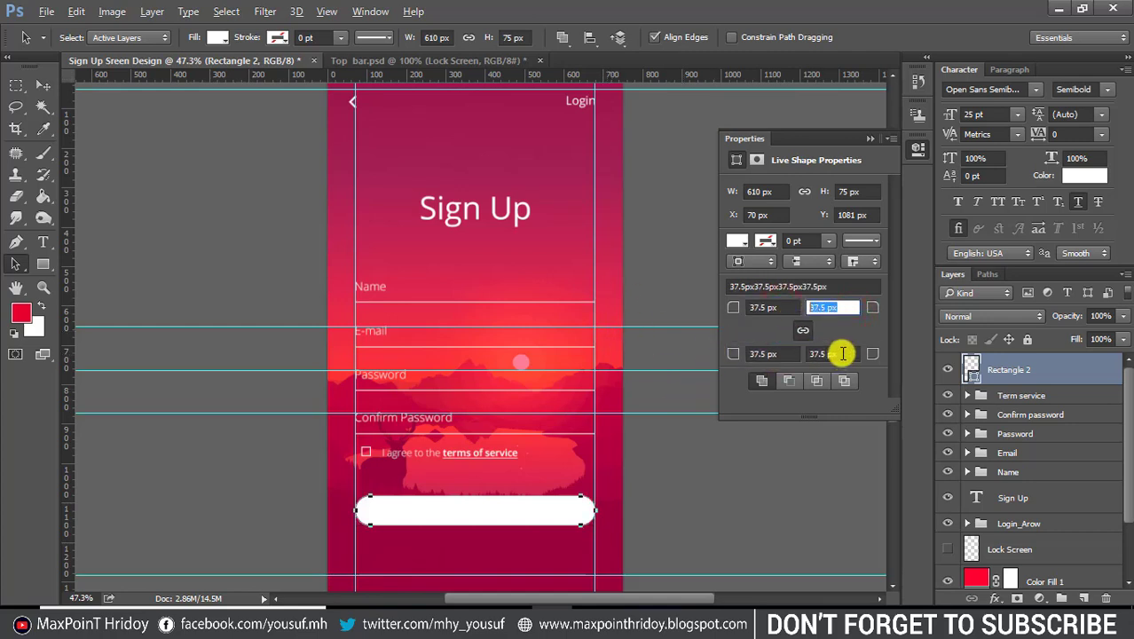
{"action": "left_click", "coordinate": [834, 353]}
Move the rounded white button shape up closer to the agreement row.
{"action": "left_click", "coordinate": [554, 510]}
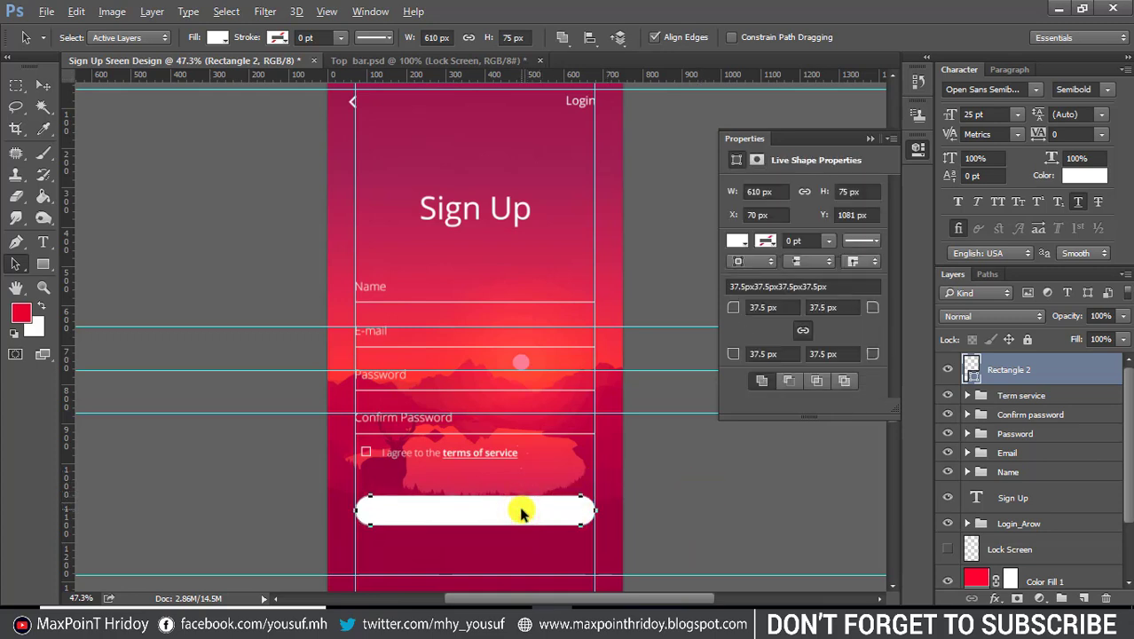
{"action": "key", "text": "shift+Up"}
{"action": "key", "text": "shift+Up"}
{"action": "key", "text": "shift+Up"}
{"action": "left_click_drag", "start_coordinate": [521, 512], "coordinate": [518, 499]}
Add the text "Sign Up" below the white button and set its font size to 30 pt.
{"action": "key", "text": "t"}
{"action": "scroll", "coordinate": [759, 580], "scroll_direction": "up", "scroll_amount": 1}
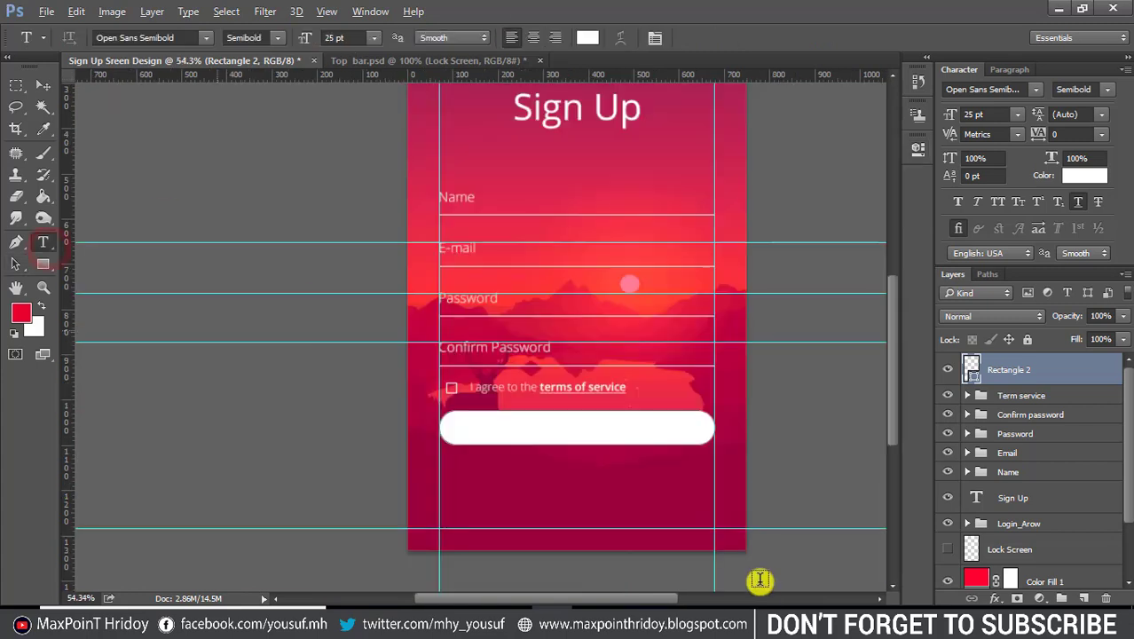
{"action": "left_click", "coordinate": [626, 490]}
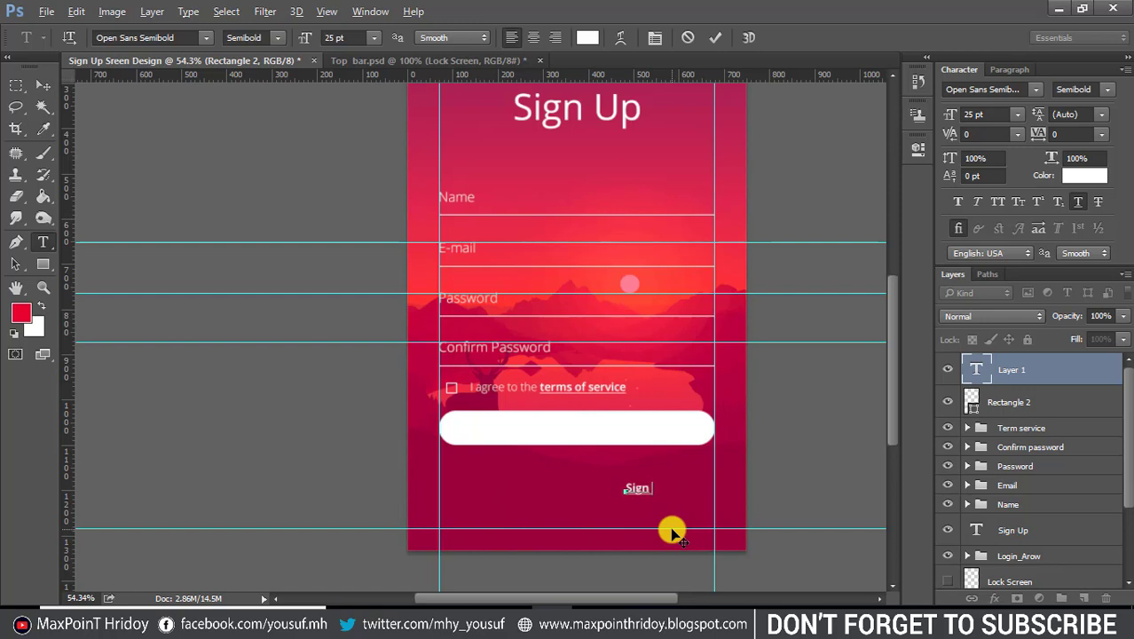
{"action": "left_click_drag", "start_coordinate": [667, 488], "coordinate": [624, 488]}
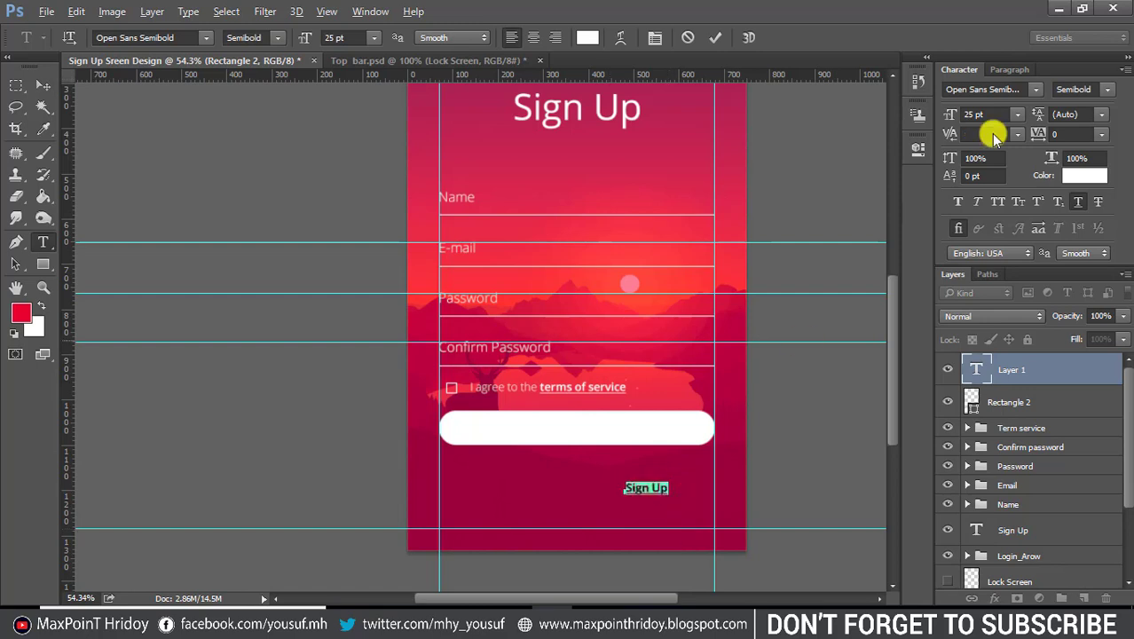
{"action": "left_click", "coordinate": [976, 115]}
{"action": "type", "text": "30"}
{"action": "key", "text": "Return"}
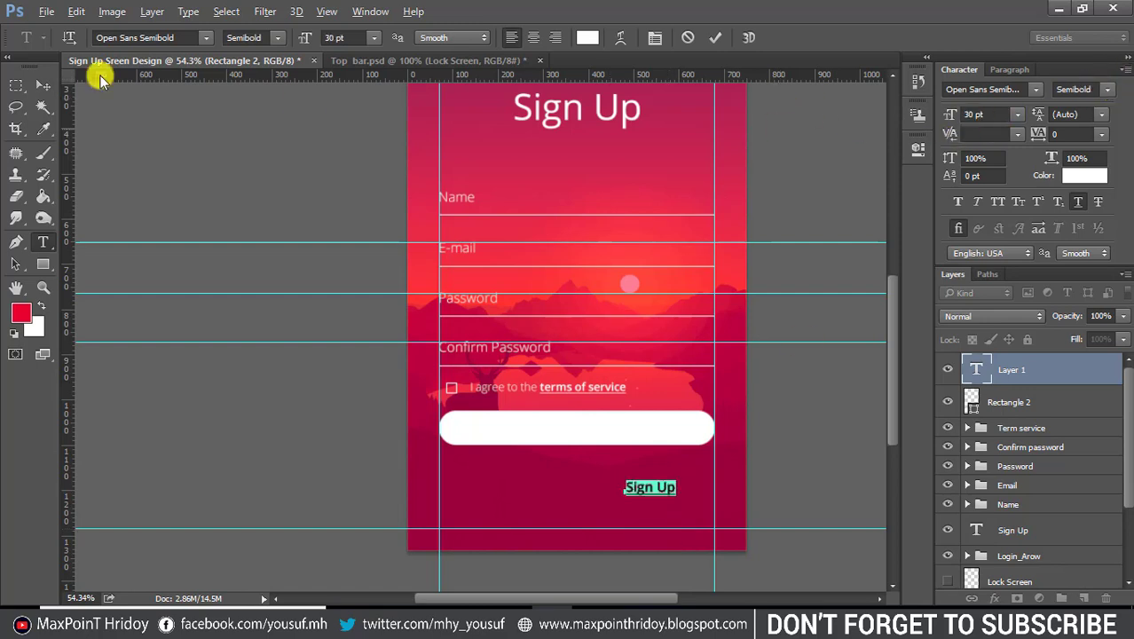
{"action": "left_click", "coordinate": [43, 85]}
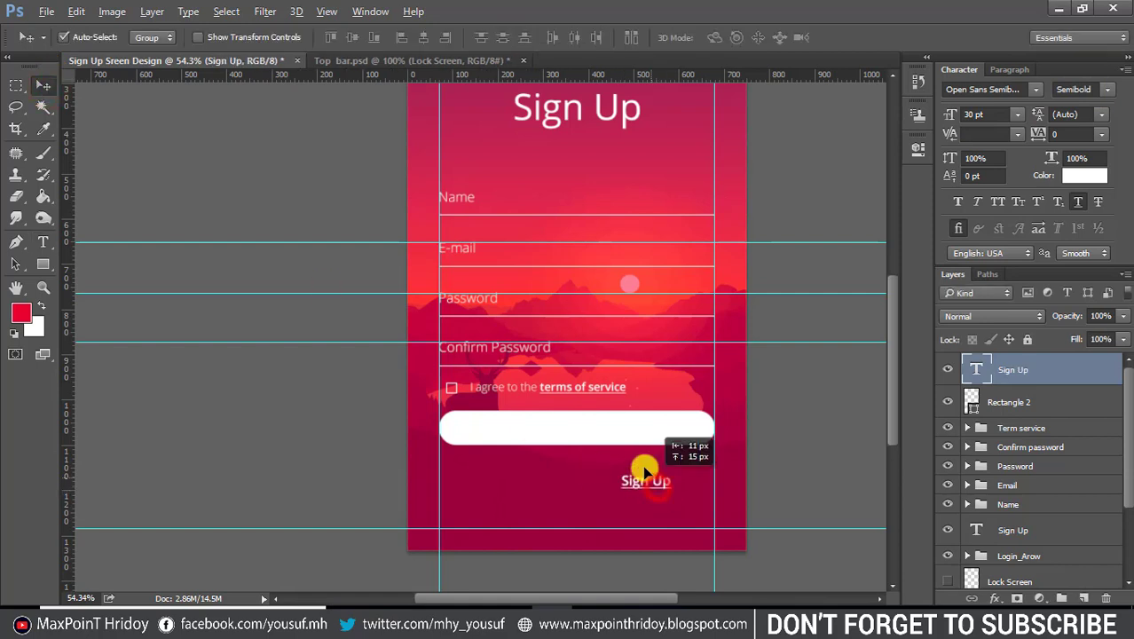